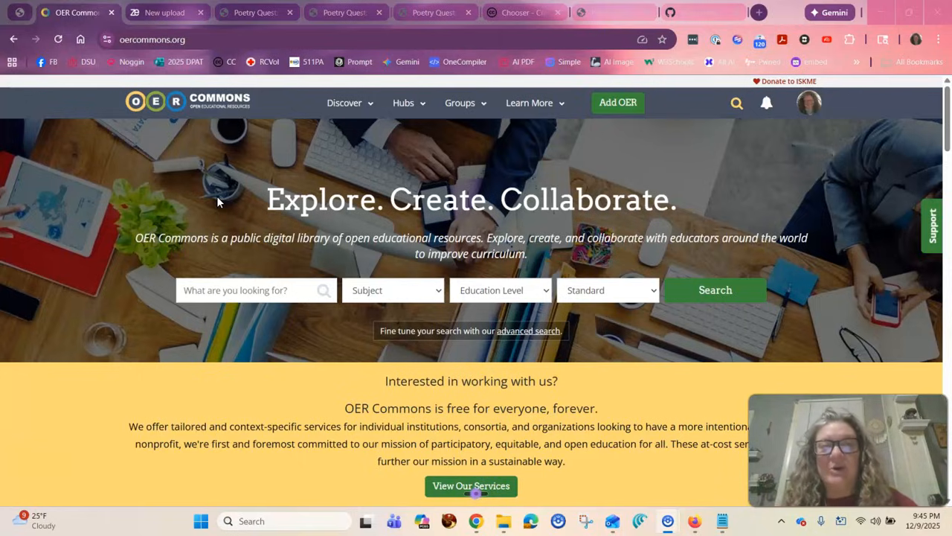
# Open the BRGintropoetrygame.html Poetry Quest page and review its welcome text and sign-in form.
pyautogui.click(413, 24)
pyautogui.scroll(-1, 389, 245)
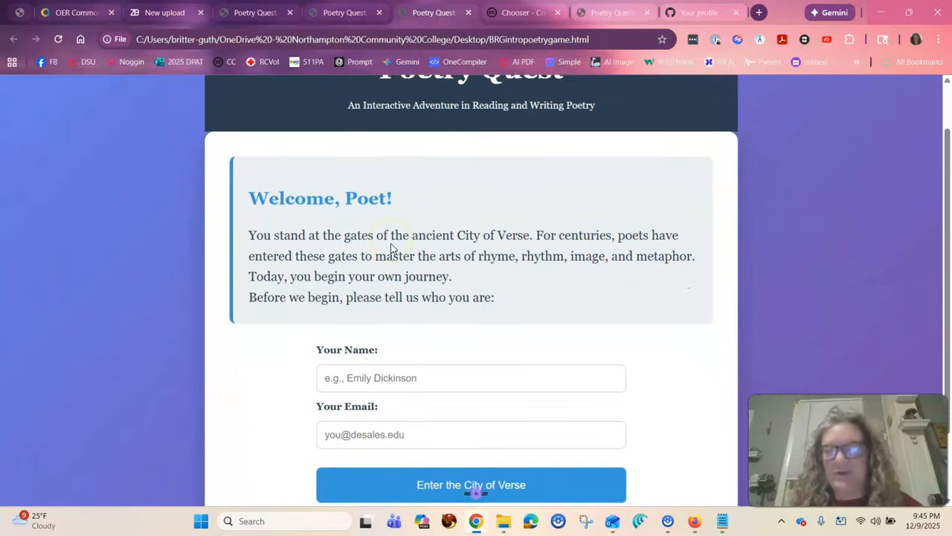
pyautogui.scroll(-1, 390, 246)
pyautogui.scroll(2, 392, 244)
pyautogui.scroll(-2, 391, 244)
pyautogui.scroll(2, 391, 244)
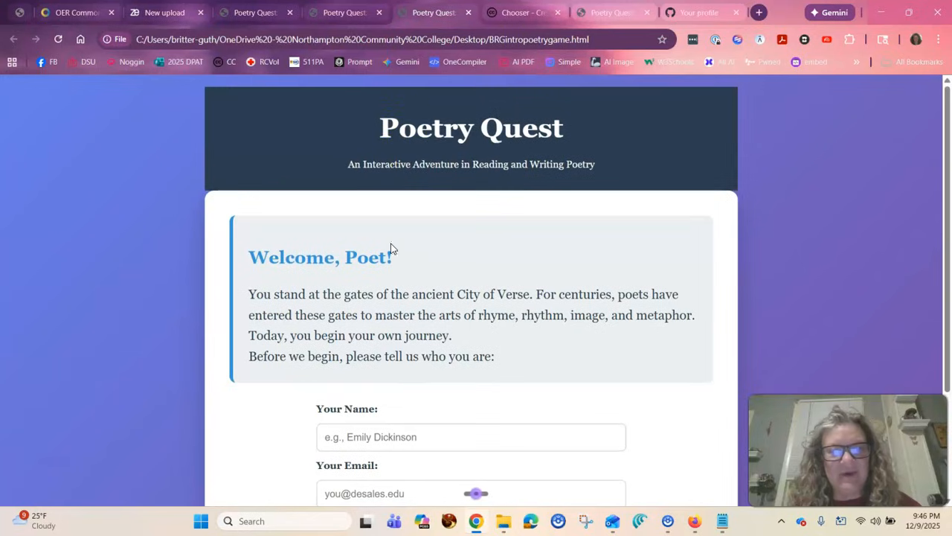
# Look at the Creative Commons license chooser, then review the start page of the second game, BRGintropoetrygame2.html.
pyautogui.click(514, 15)
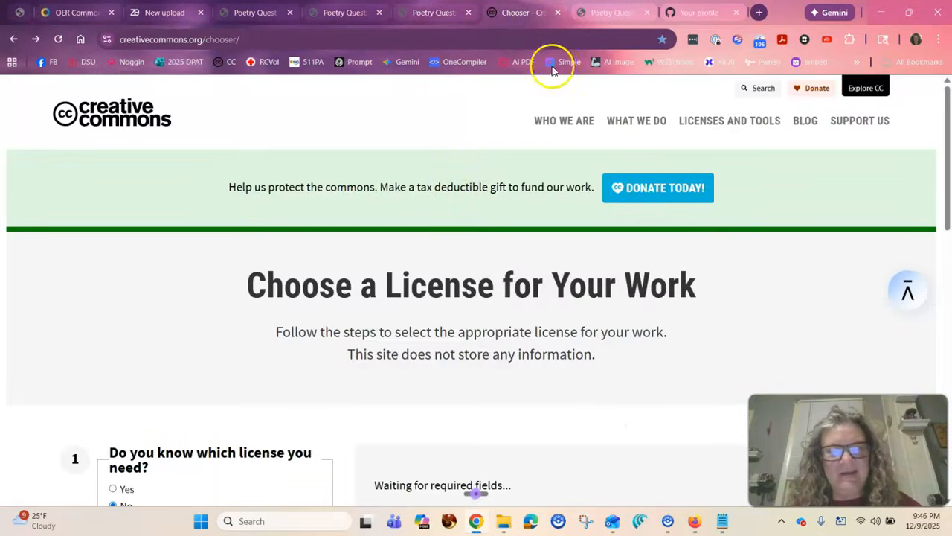
pyautogui.click(592, 13)
pyautogui.scroll(-1, 421, 272)
pyautogui.scroll(1, 430, 275)
pyautogui.scroll(-1, 435, 260)
pyautogui.scroll(1, 442, 238)
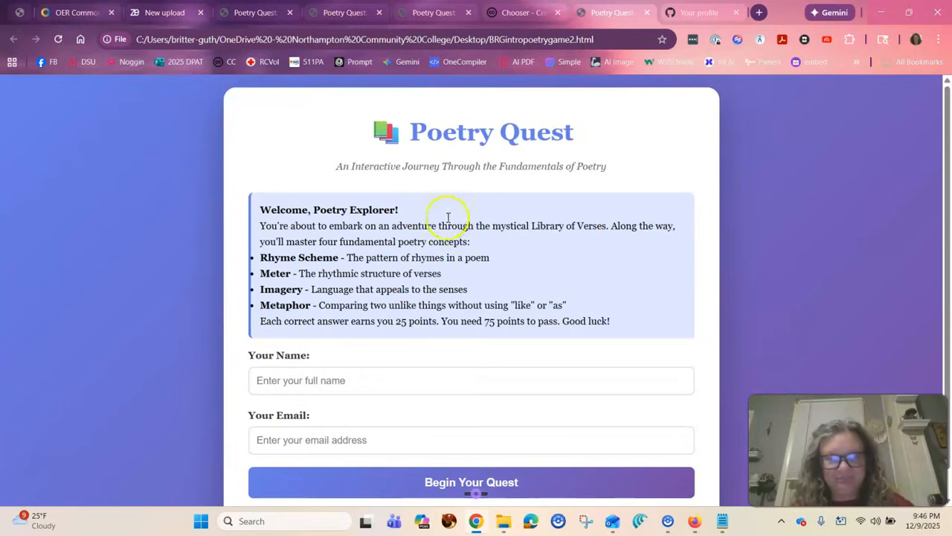
# Review the score and performance summary on the poetry2.html results page.
pyautogui.click(339, 22)
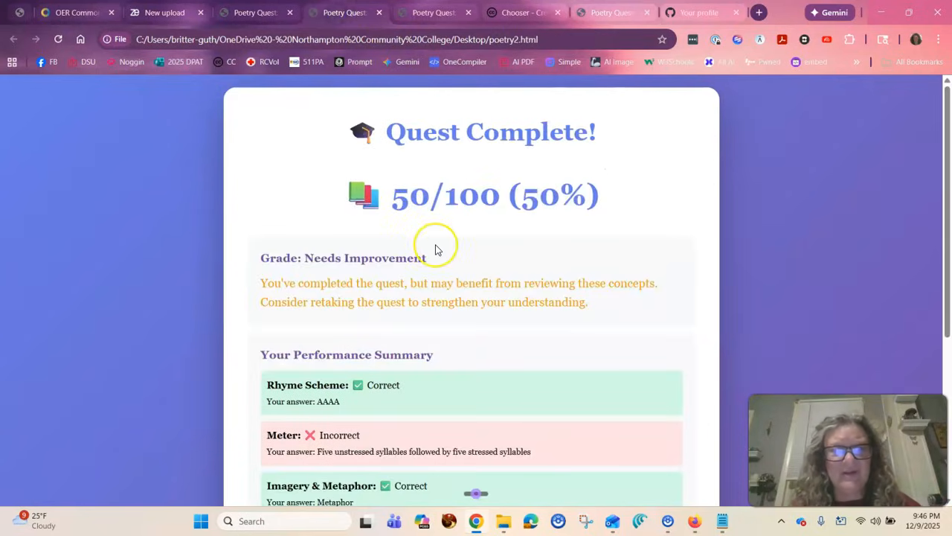
pyautogui.scroll(-2, 436, 250)
pyautogui.scroll(2, 432, 194)
pyautogui.scroll(-4, 431, 186)
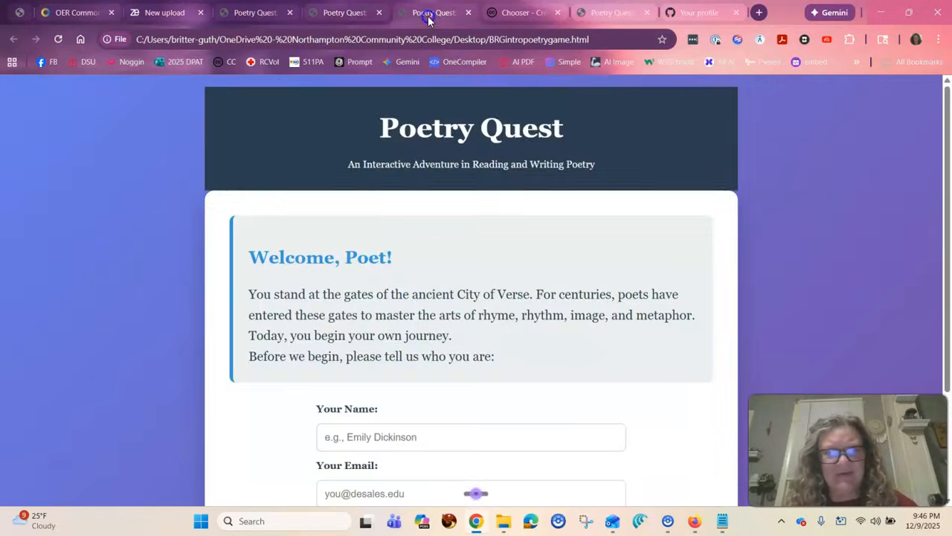
# Compare the first game's start page with its results page in poetry1.html.
pyautogui.click(428, 15)
pyautogui.scroll(-2, 436, 262)
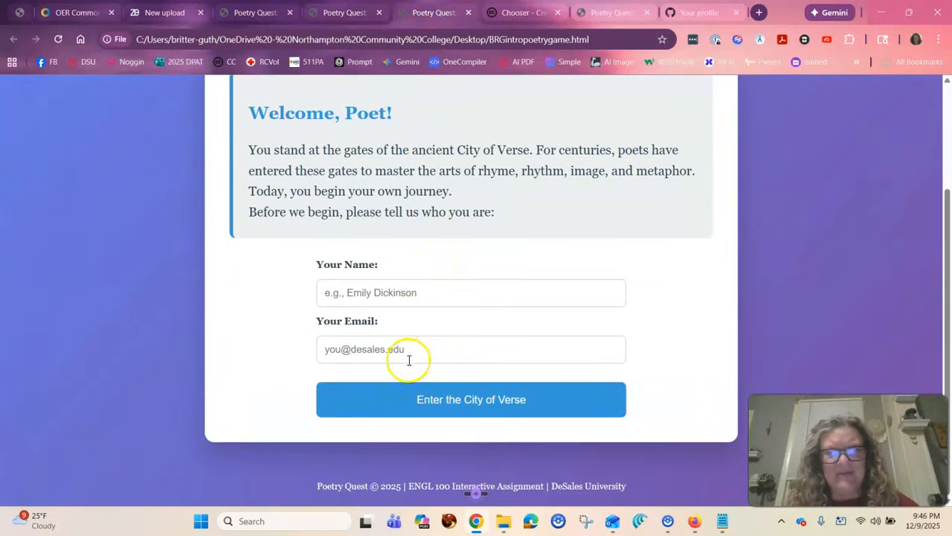
pyautogui.scroll(2, 408, 356)
pyautogui.click(260, 16)
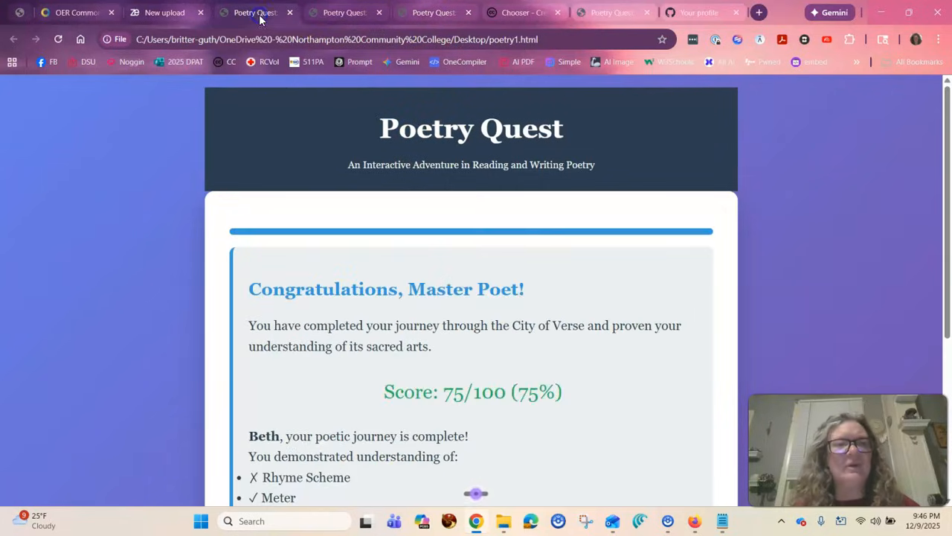
pyautogui.scroll(-2, 378, 228)
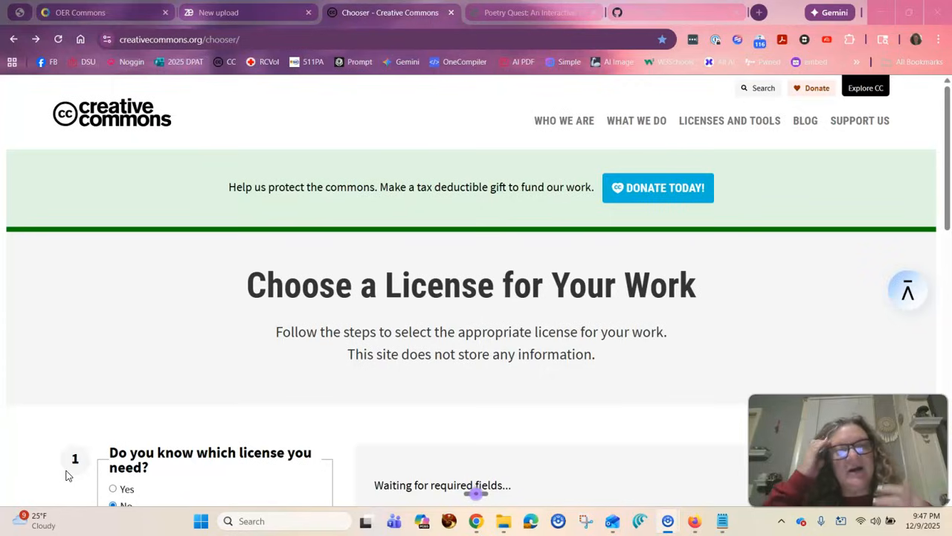
# Examine the Creative Commons chooser's license questions, selected license and attribution detail fields.
pyautogui.scroll(-2, 65, 475)
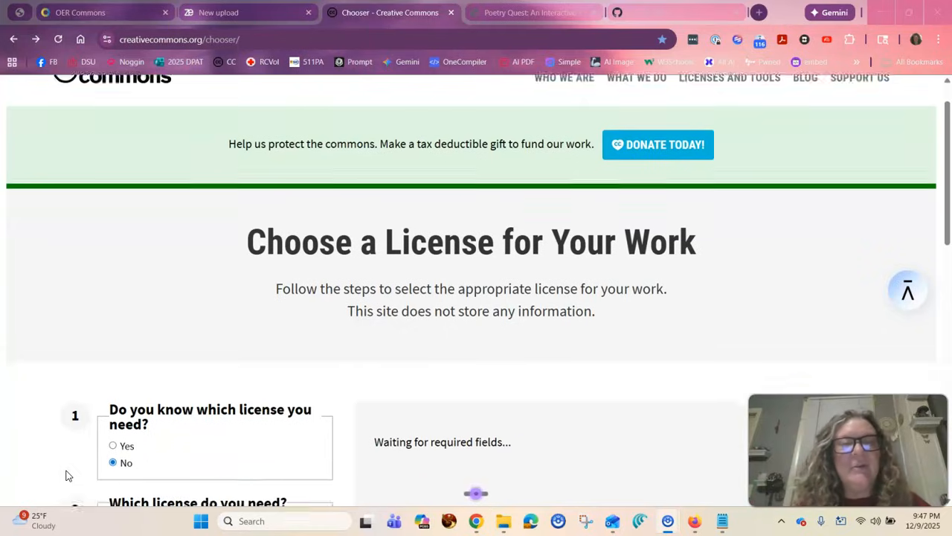
pyautogui.scroll(2, 65, 474)
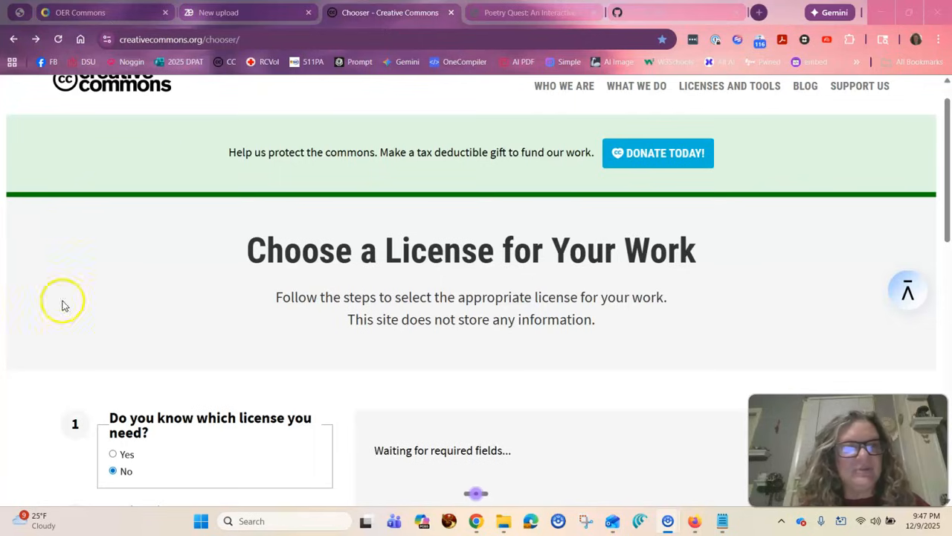
pyautogui.scroll(-2, 164, 251)
pyautogui.scroll(-1, 165, 250)
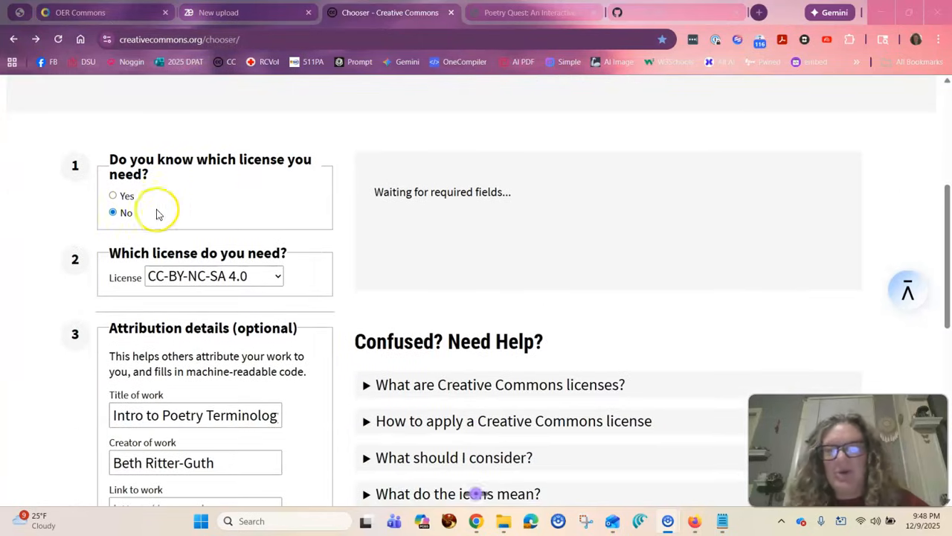
pyautogui.scroll(-1, 197, 216)
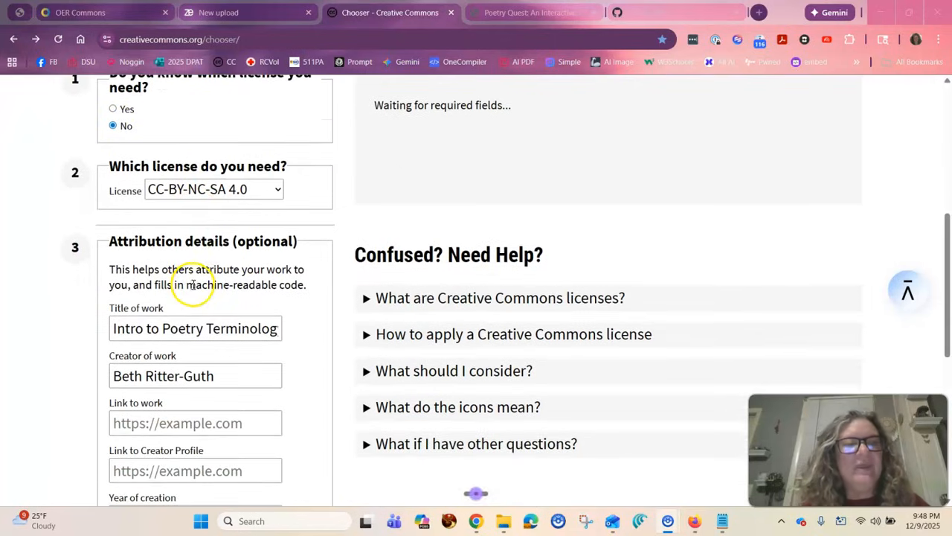
pyautogui.scroll(-1, 193, 283)
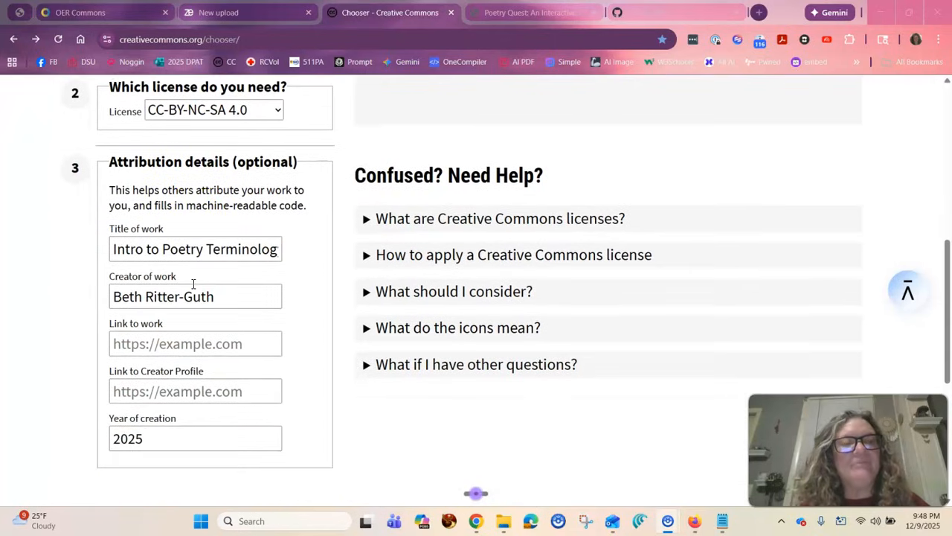
pyautogui.scroll(3, 202, 363)
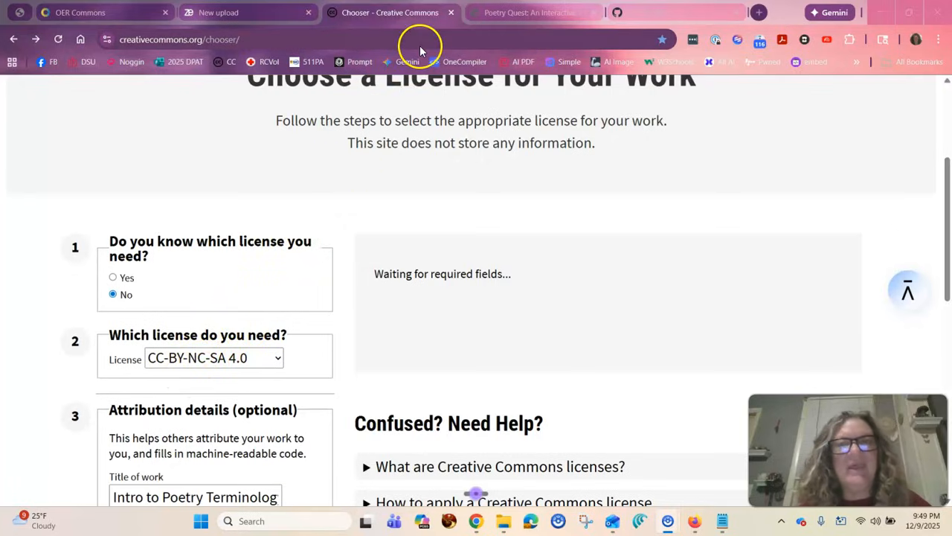
# Close the Creative Commons chooser and the Poetry Quest page to reach the GitHub profile settings.
pyautogui.click(450, 13)
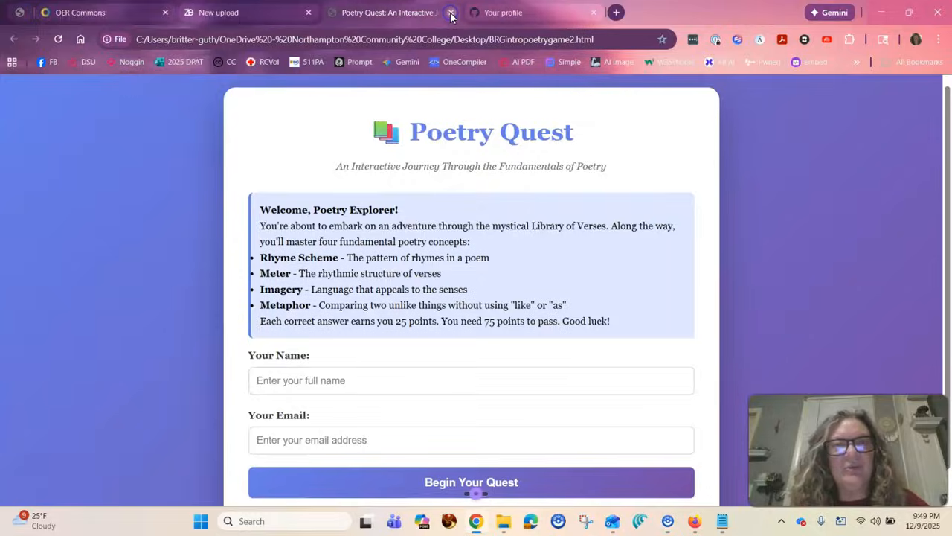
pyautogui.click(450, 13)
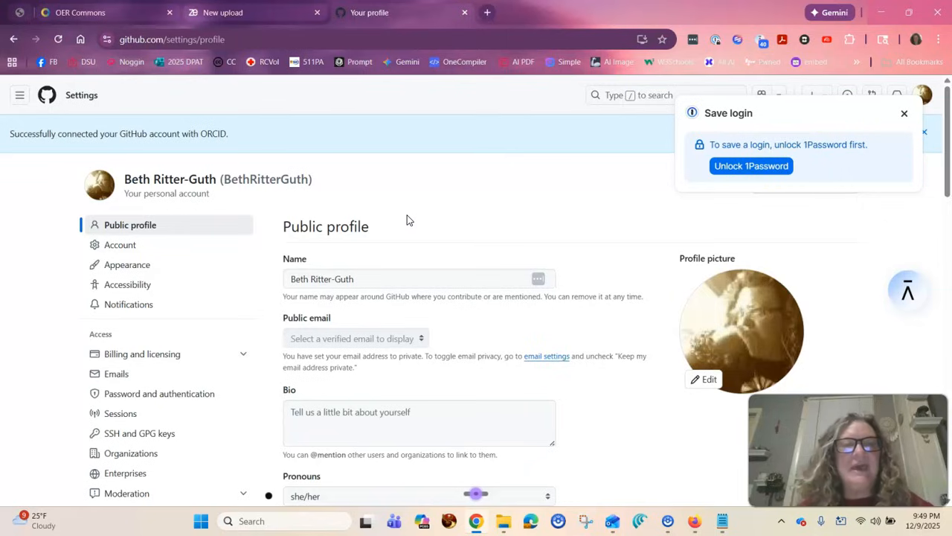
# Review the GitHub public profile settings, from the bio and social accounts through ORCID iD to the contribution and jobs options.
pyautogui.scroll(-1, 407, 215)
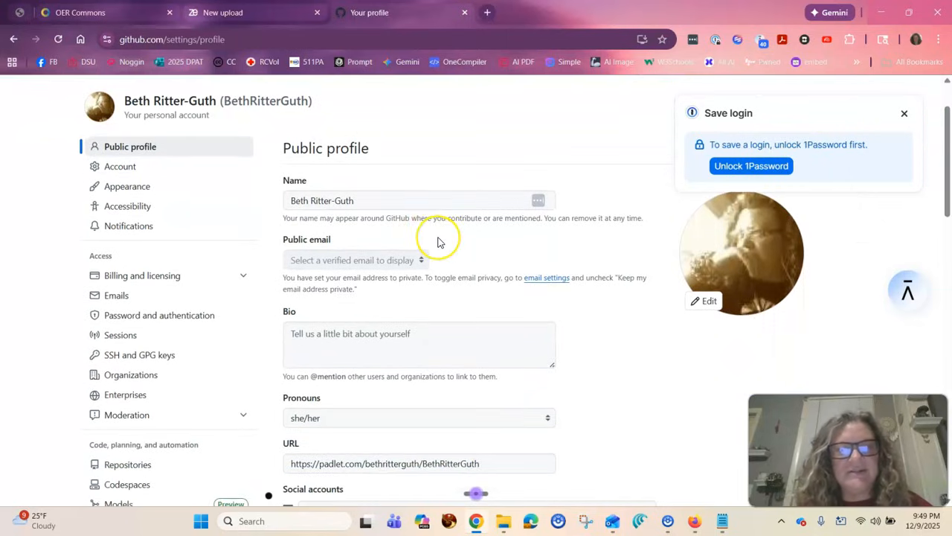
pyautogui.scroll(-1, 437, 242)
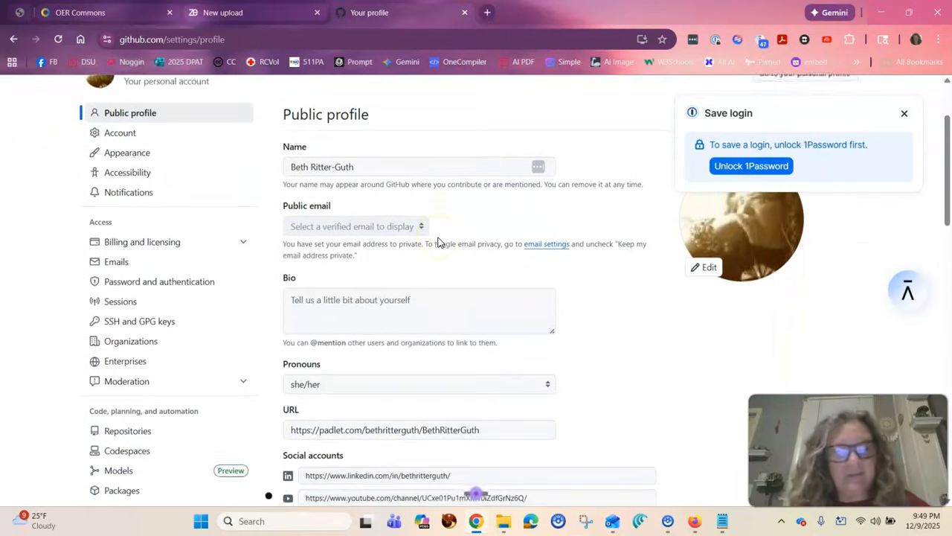
pyautogui.scroll(-1, 438, 242)
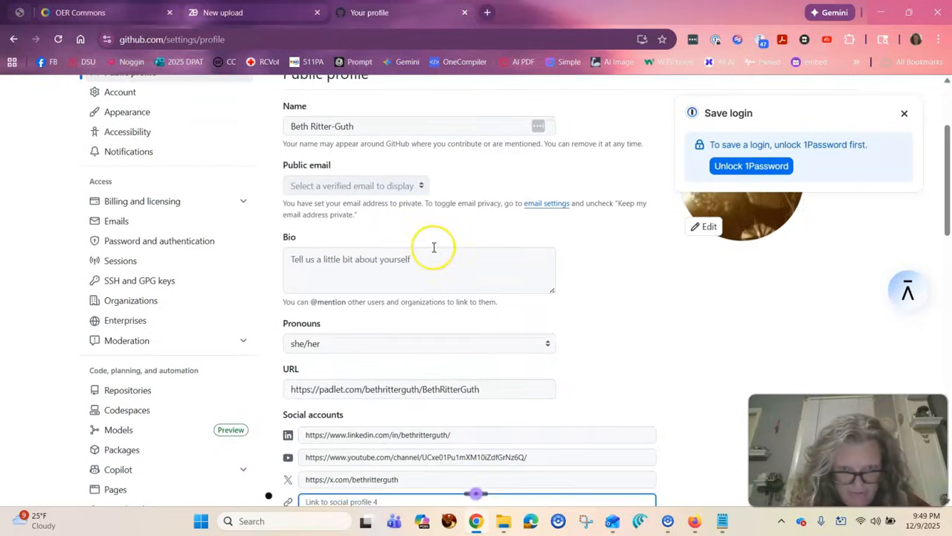
pyautogui.scroll(-1, 436, 244)
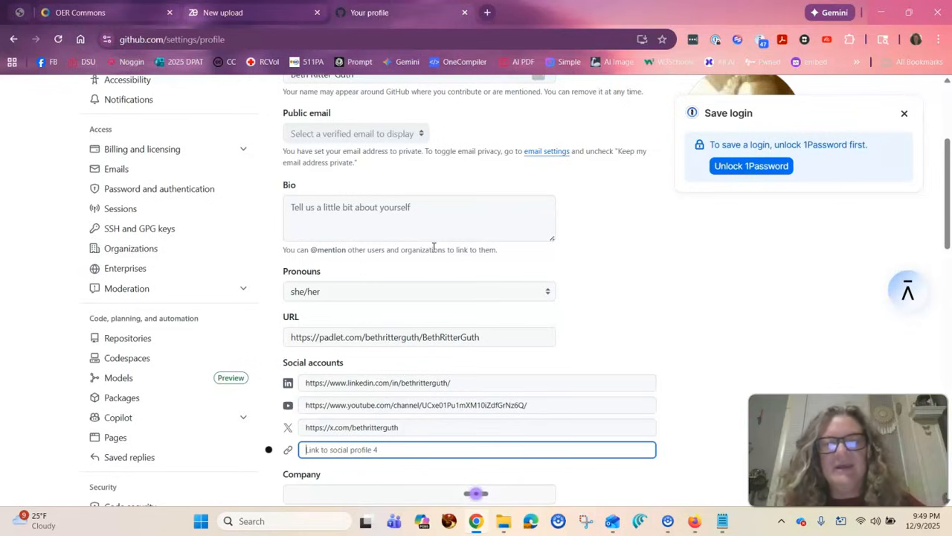
pyautogui.scroll(-1, 433, 247)
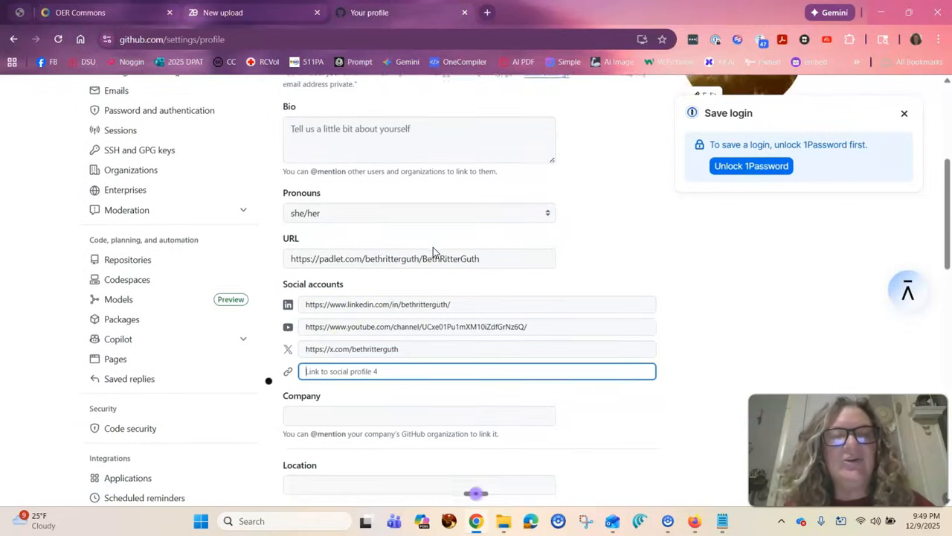
pyautogui.scroll(-2, 512, 253)
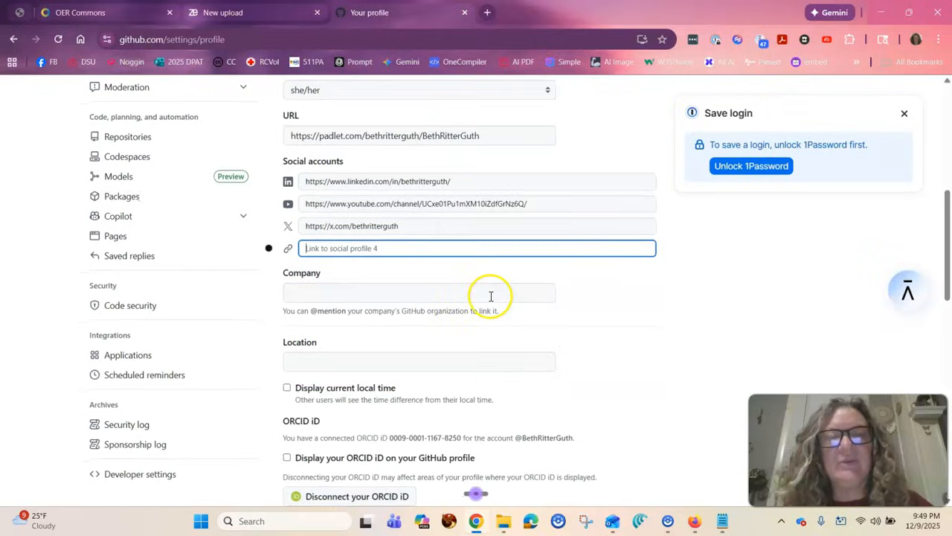
pyautogui.scroll(-2, 517, 263)
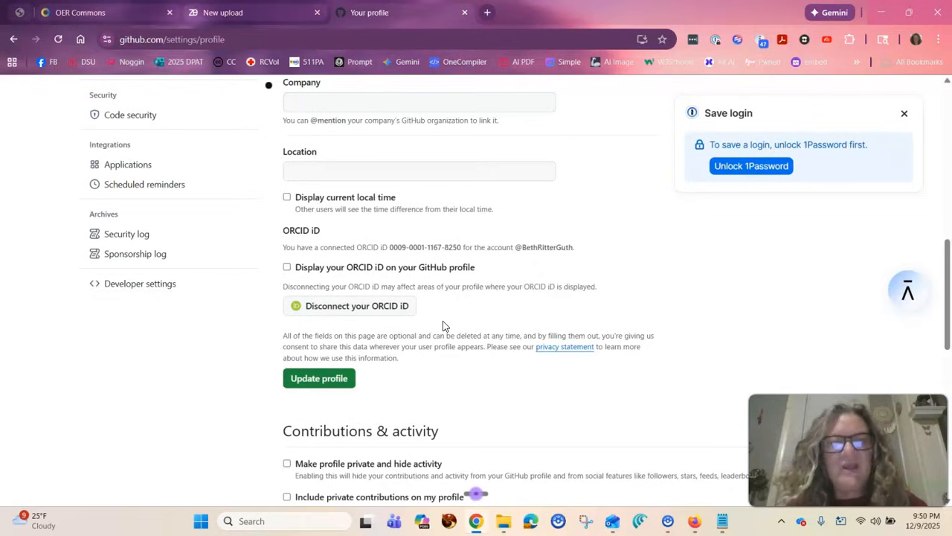
pyautogui.scroll(-4, 442, 325)
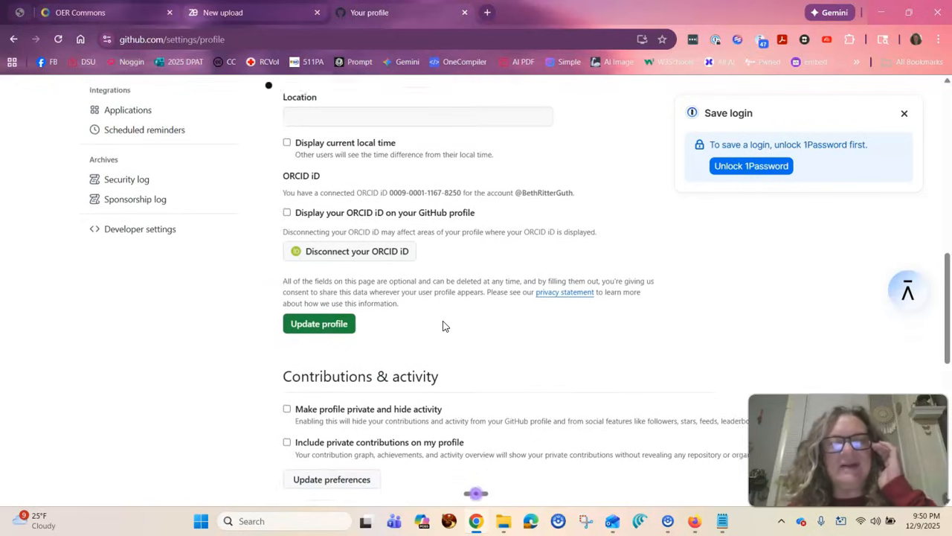
pyautogui.scroll(-2, 443, 325)
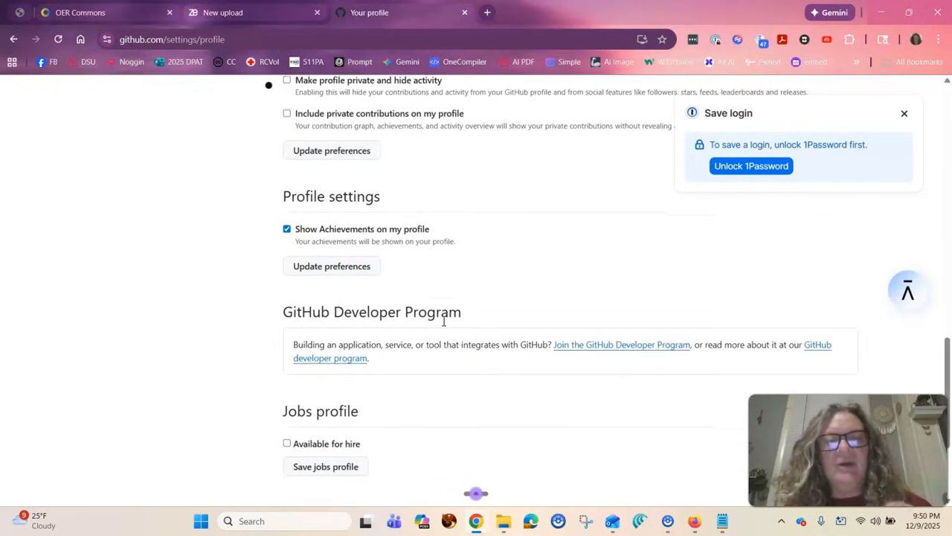
pyautogui.scroll(7, 442, 325)
pyautogui.scroll(3, 419, 265)
pyautogui.scroll(-3, 419, 266)
pyautogui.scroll(3, 414, 337)
pyautogui.scroll(2, 415, 337)
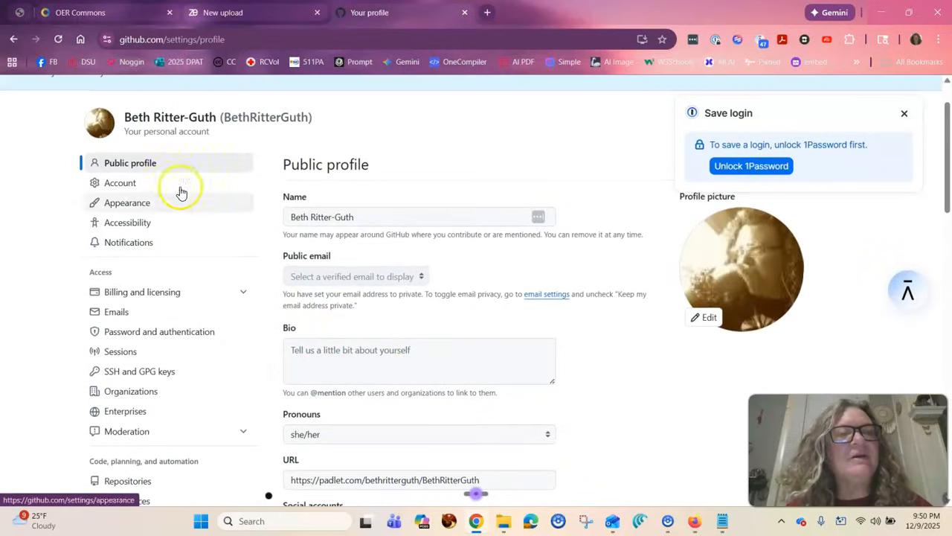
# Stay on the public profile page to keep its unsaved changes and update the profile.
pyautogui.click(126, 216)
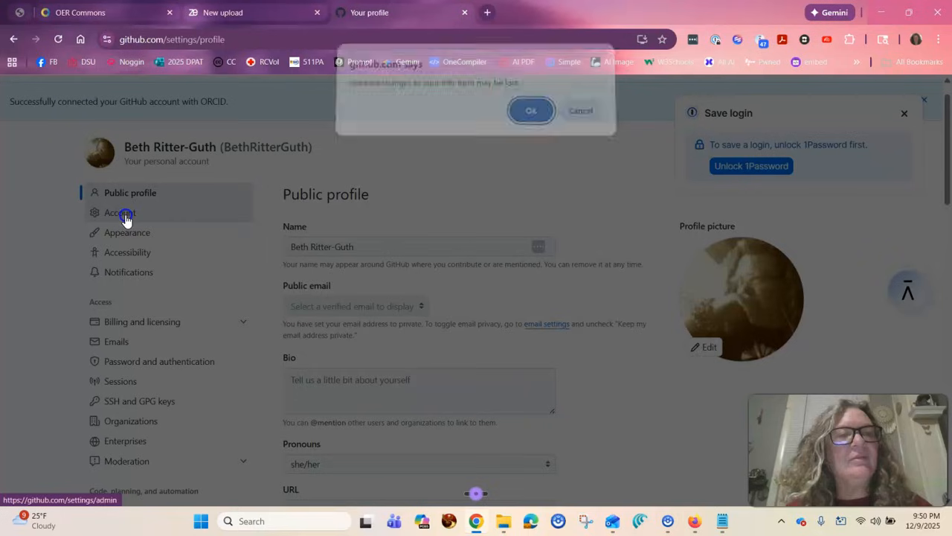
pyautogui.click(578, 118)
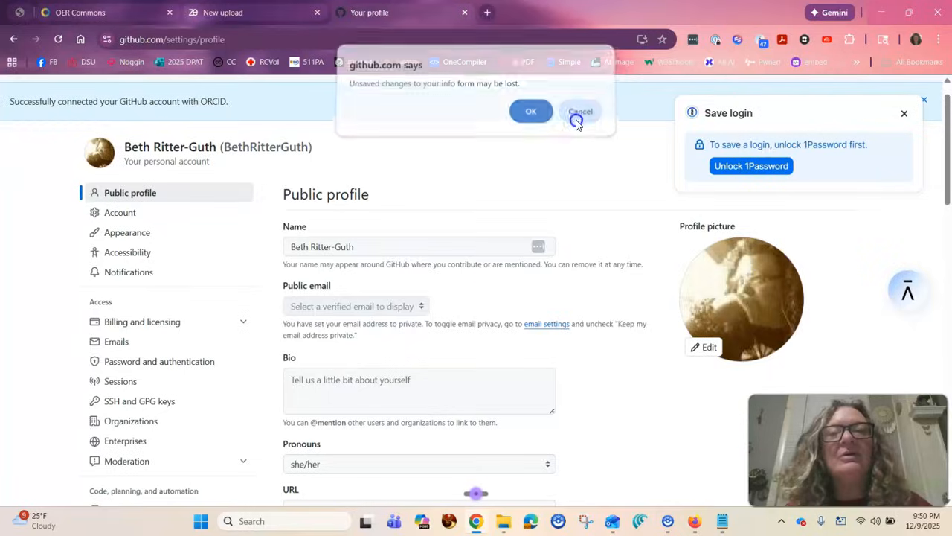
pyautogui.scroll(-10, 531, 239)
pyautogui.scroll(-1, 531, 240)
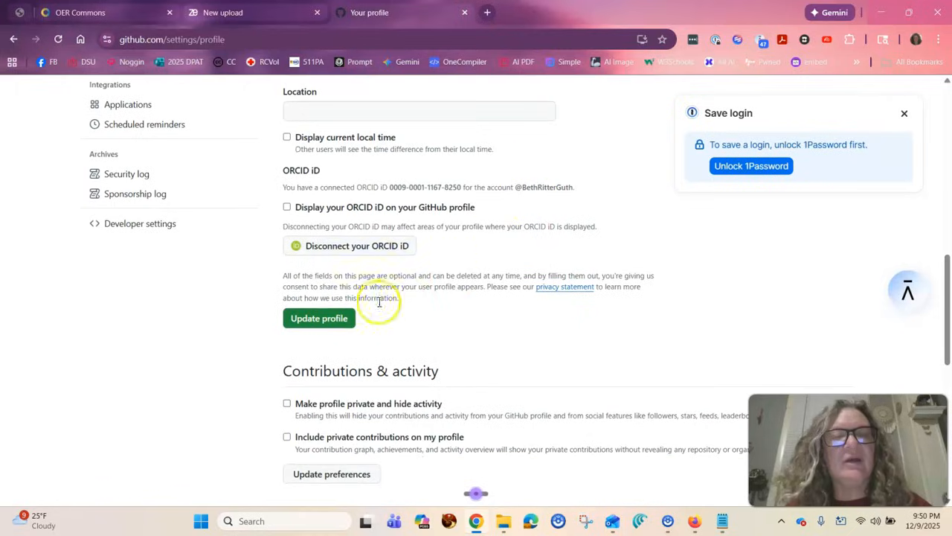
pyautogui.click(335, 324)
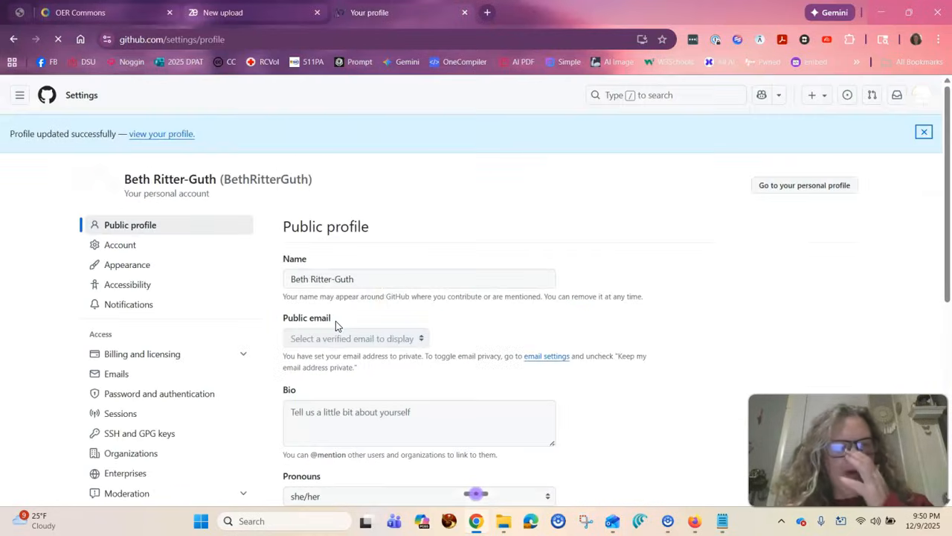
# Open the GitHub account settings and look through the export, successor and account deletion sections.
pyautogui.scroll(-2, 204, 355)
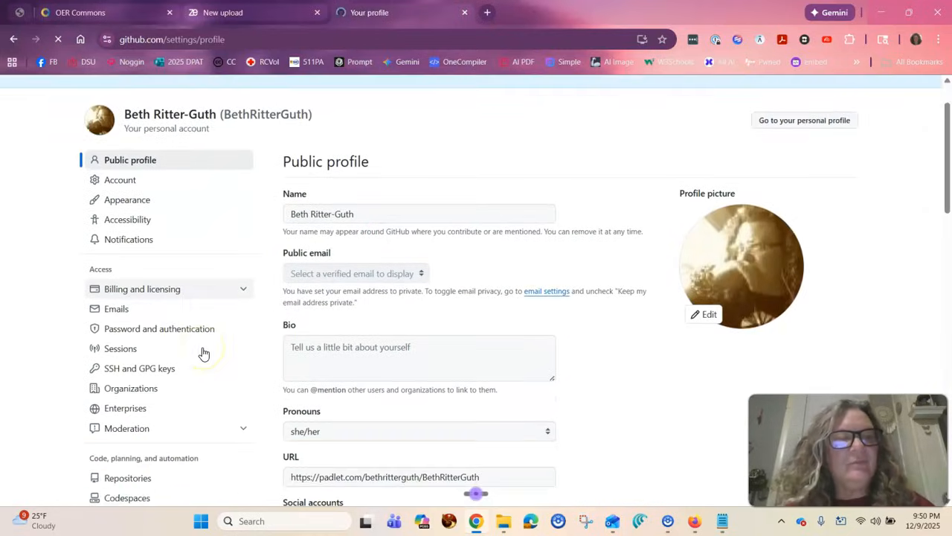
pyautogui.scroll(1, 203, 354)
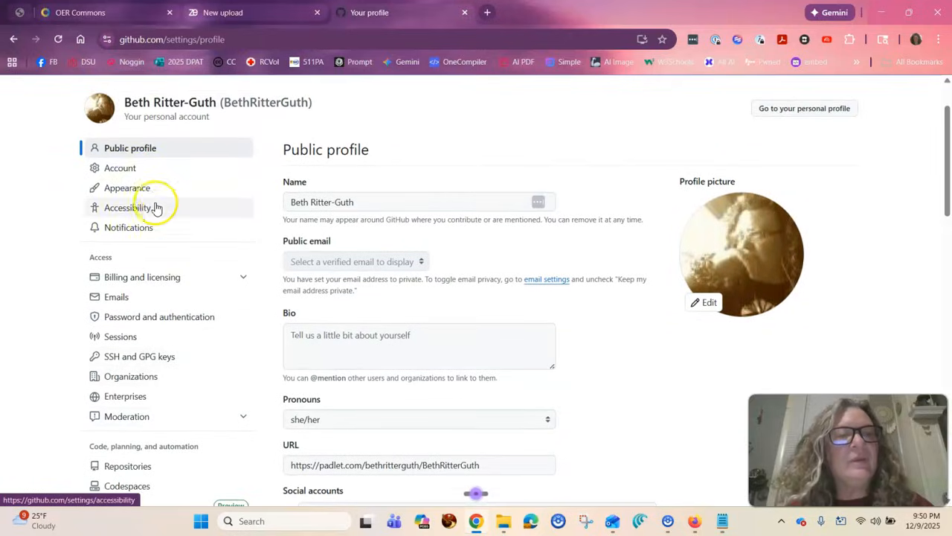
pyautogui.click(123, 173)
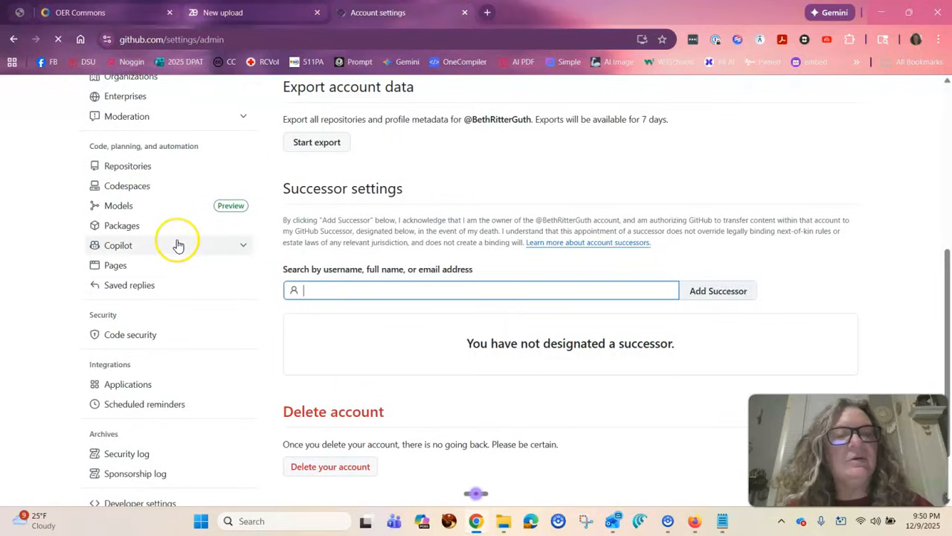
pyautogui.scroll(-1, 304, 356)
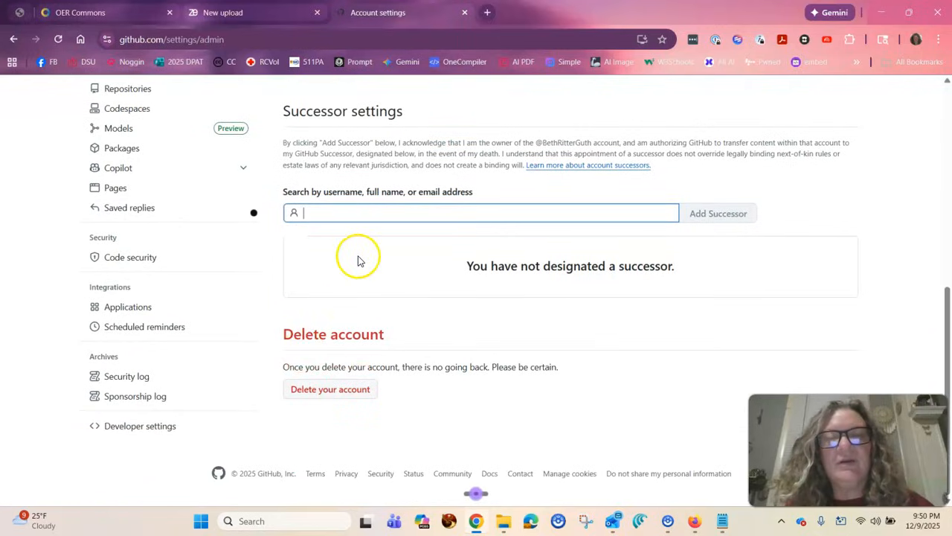
# Look over the rest of the account settings page and the full list of settings categories through developer settings.
pyautogui.scroll(3, 358, 260)
pyautogui.scroll(-1, 458, 350)
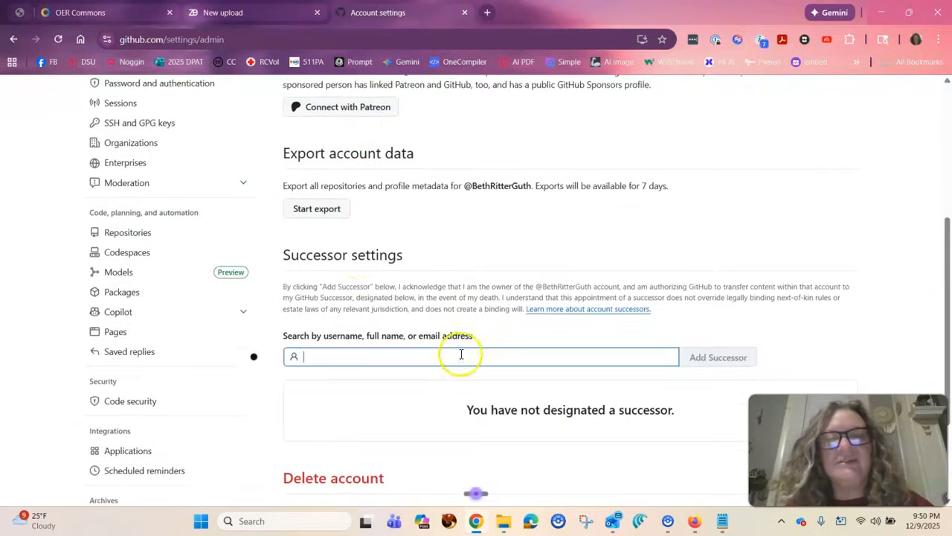
pyautogui.scroll(4, 459, 323)
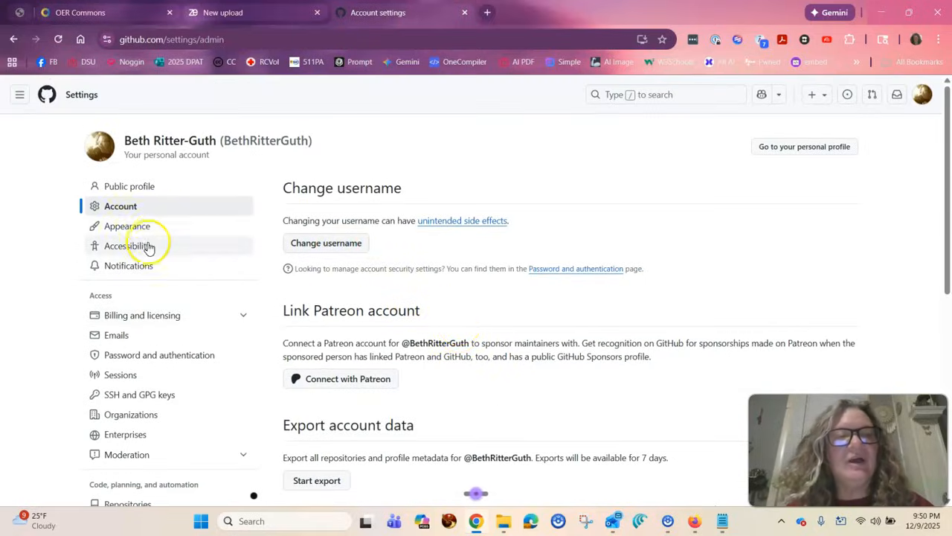
pyautogui.scroll(-1, 165, 439)
pyautogui.scroll(-3, 165, 439)
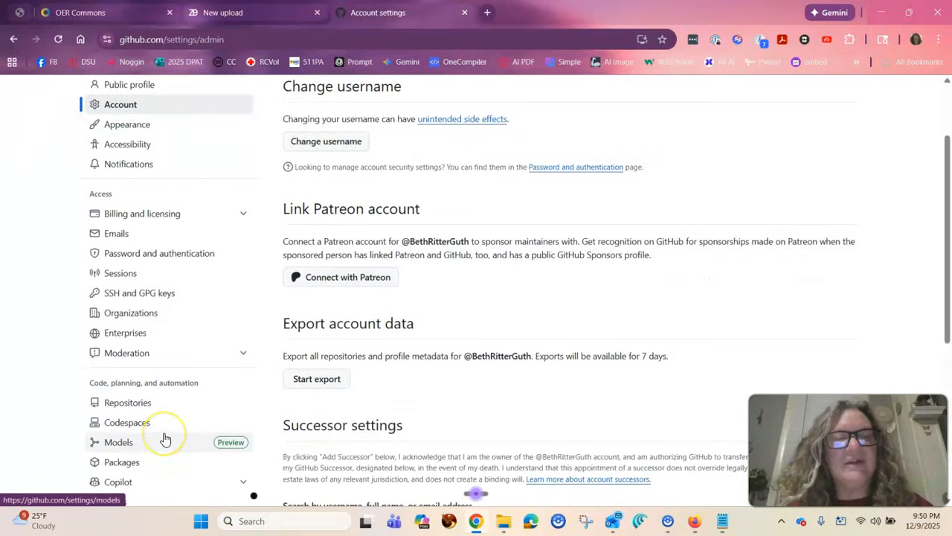
pyautogui.scroll(-2, 165, 439)
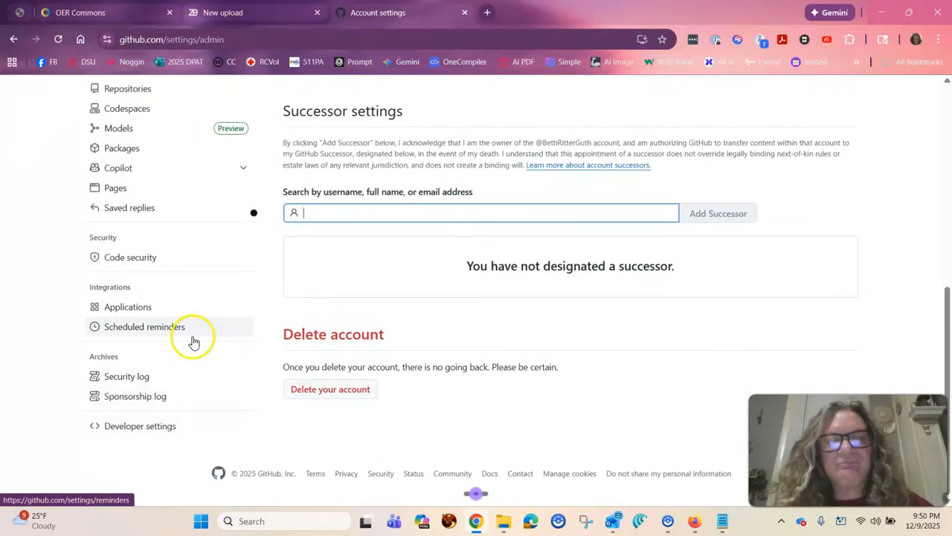
pyautogui.scroll(5, 191, 340)
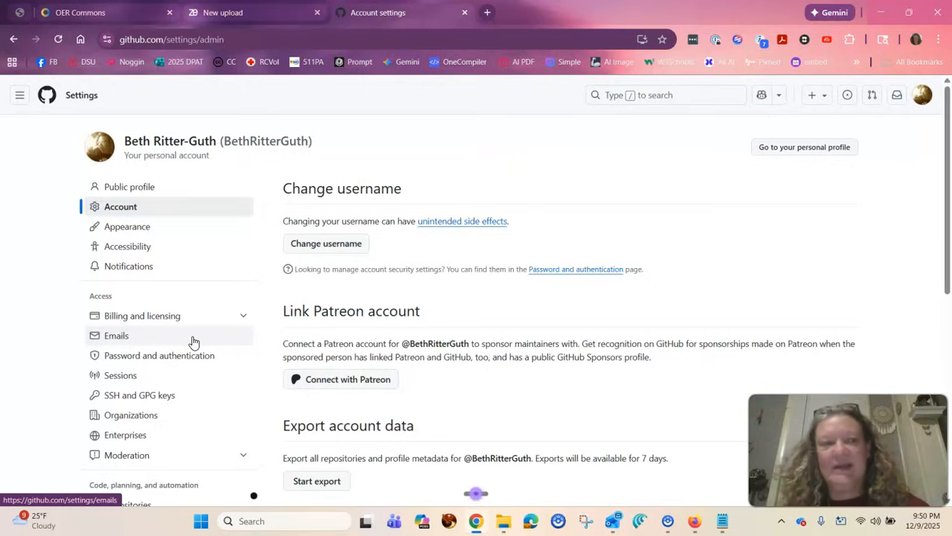
# Return to the public profile settings and open the AI_Interactives repository to view its files and README.
pyautogui.click(129, 189)
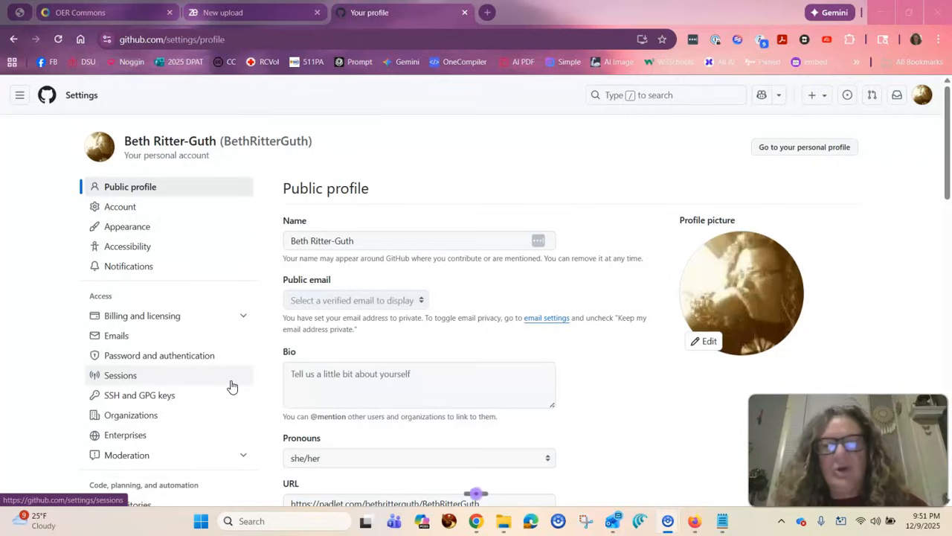
pyautogui.click(19, 95)
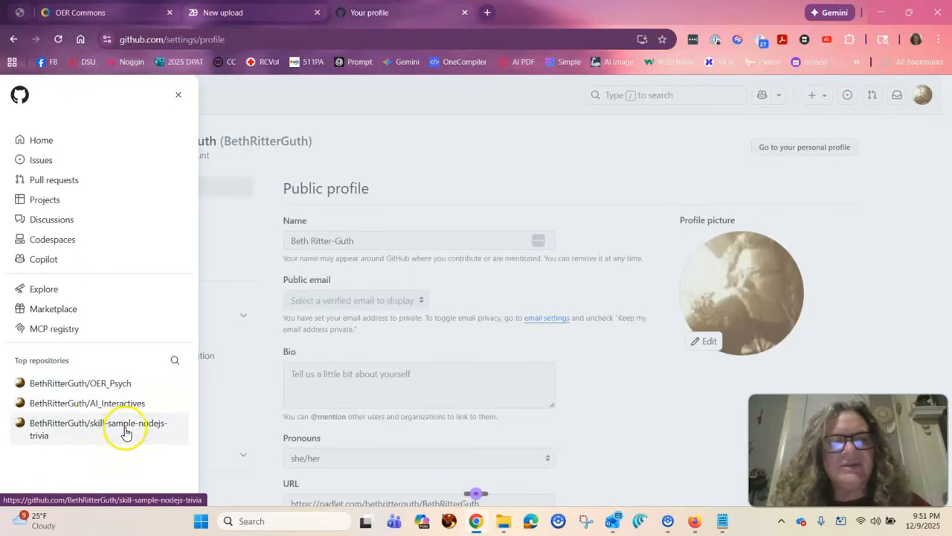
pyautogui.click(114, 408)
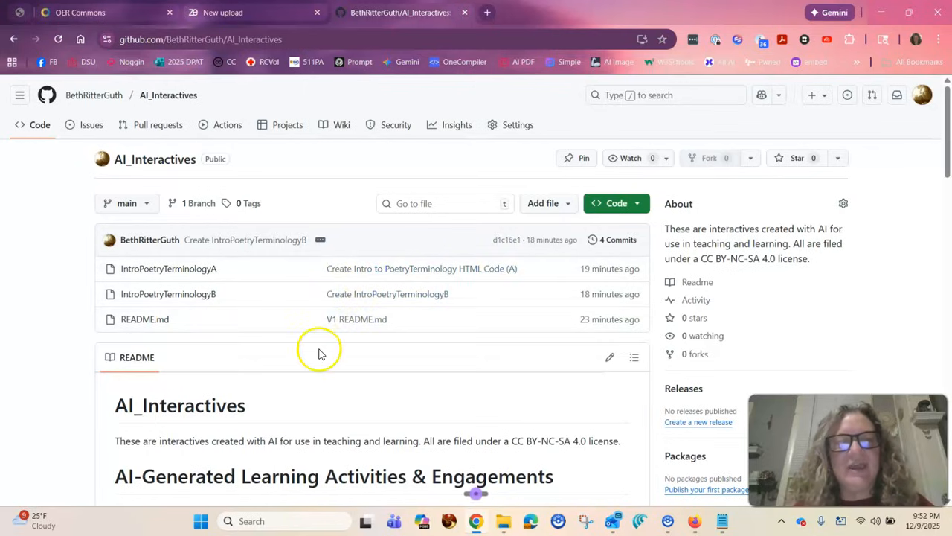
pyautogui.scroll(-4, 319, 350)
pyautogui.scroll(5, 320, 353)
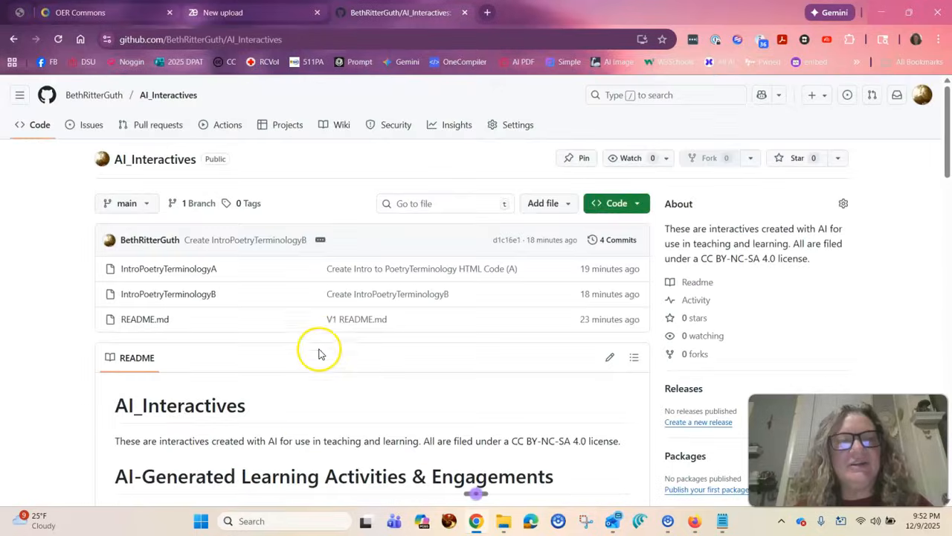
# Open the V1 README.md commit and read through its license terms, repository purpose, attribution example and disclaimer.
pyautogui.click(360, 322)
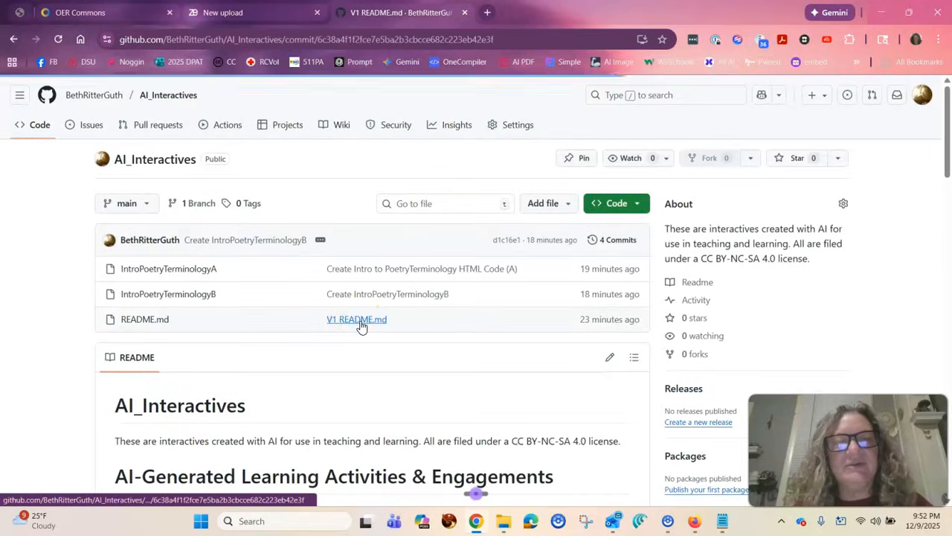
pyautogui.scroll(-3, 364, 368)
pyautogui.scroll(-9, 372, 370)
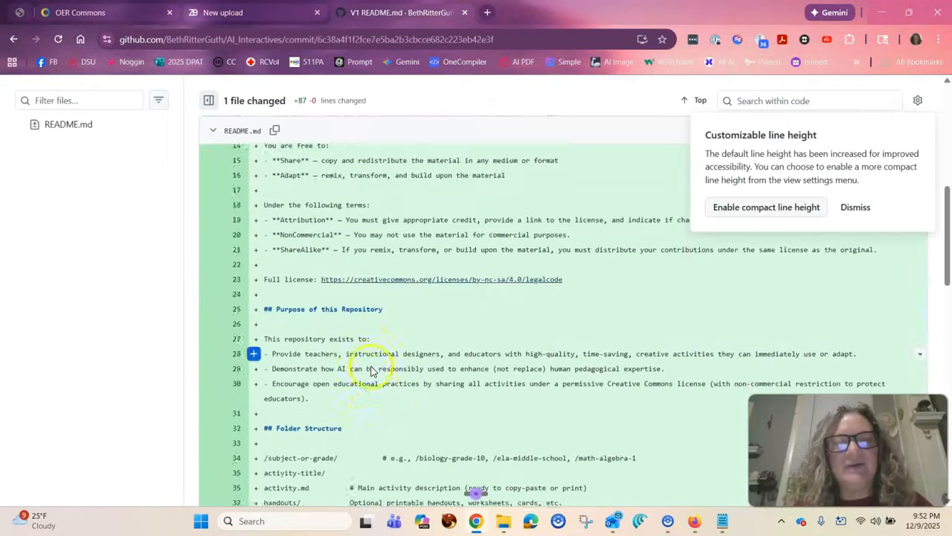
pyautogui.scroll(-5, 372, 369)
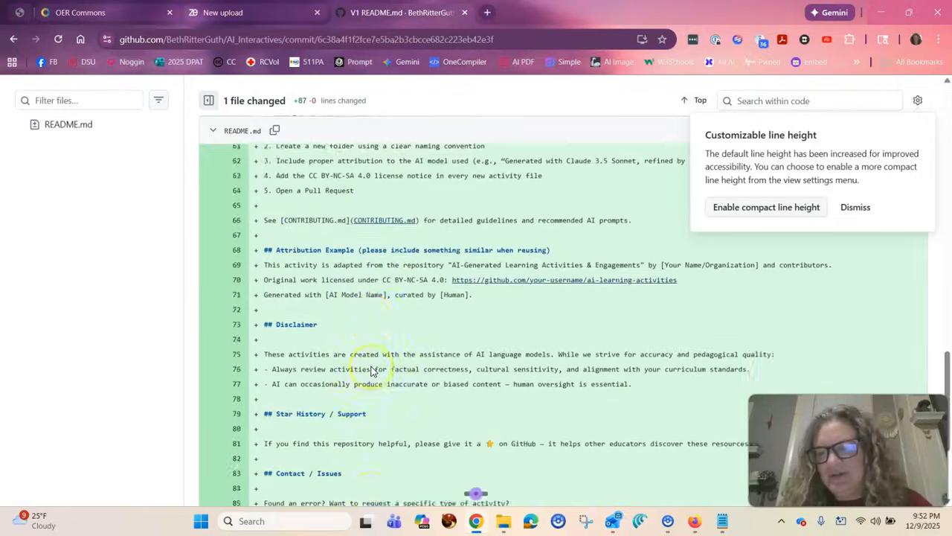
pyautogui.scroll(10, 372, 369)
pyautogui.scroll(10, 372, 367)
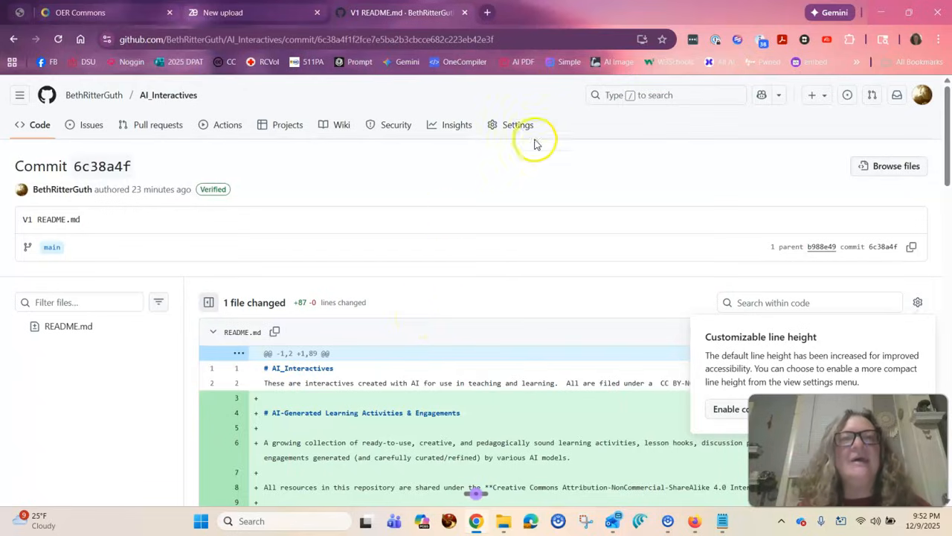
# Switch to the Zenodo upload draft and review its two HTML game files and the digital object identifier options.
pyautogui.click(223, 11)
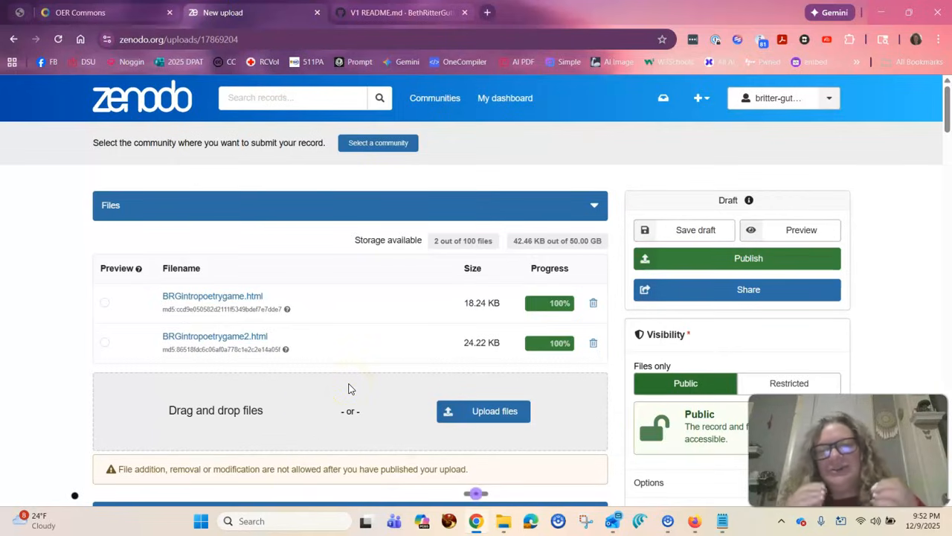
pyautogui.scroll(-2, 350, 389)
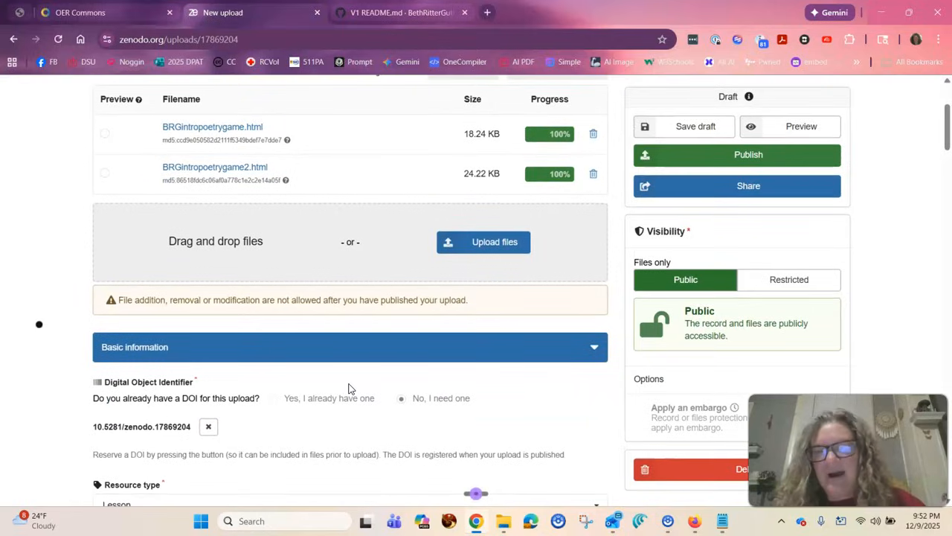
pyautogui.click(340, 403)
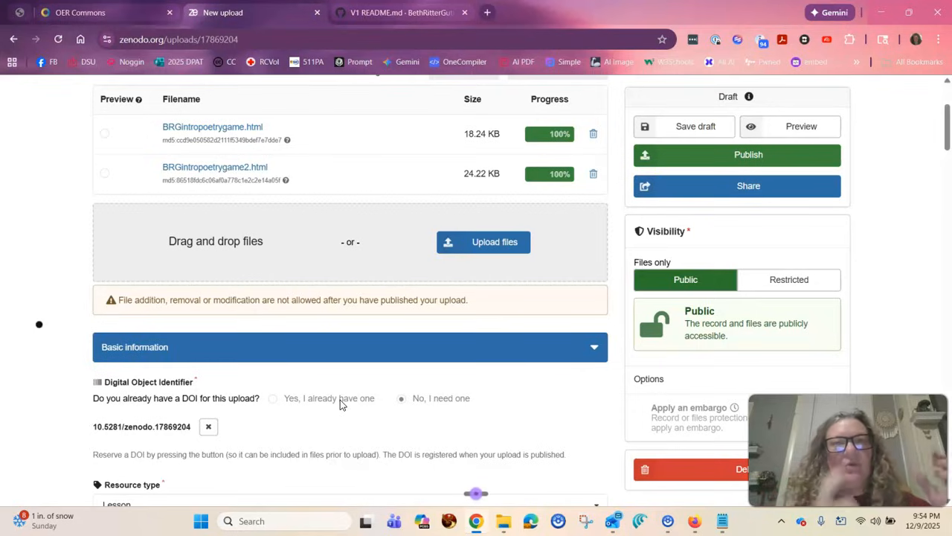
pyautogui.scroll(3, 340, 400)
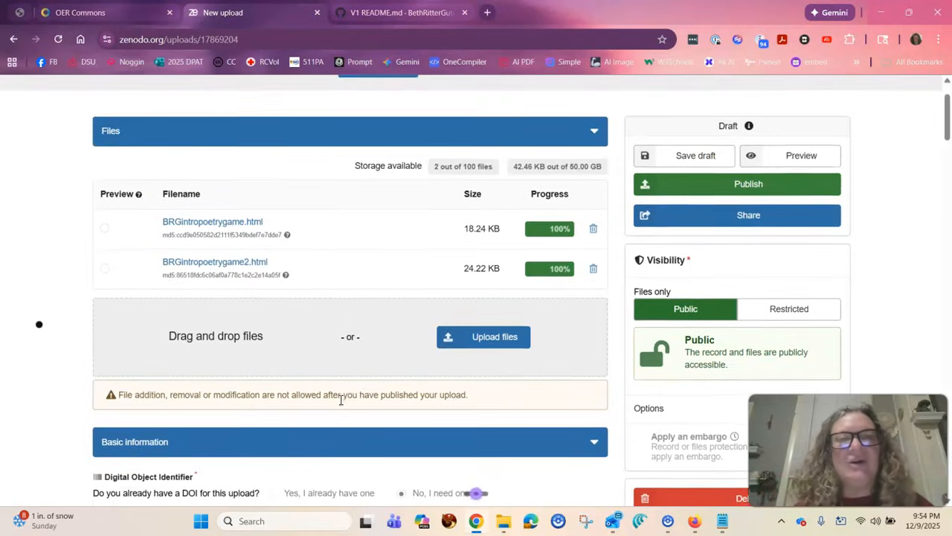
pyautogui.scroll(-2, 340, 400)
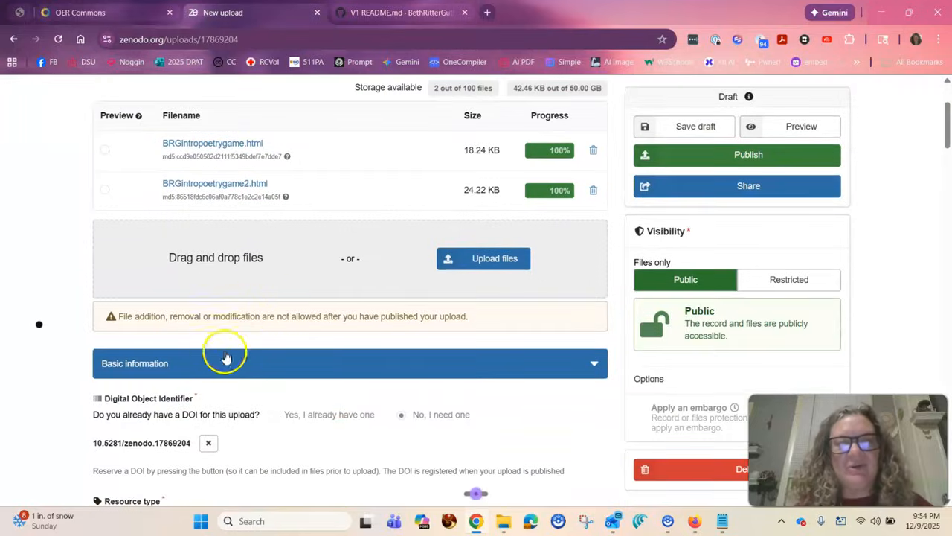
pyautogui.scroll(-2, 283, 302)
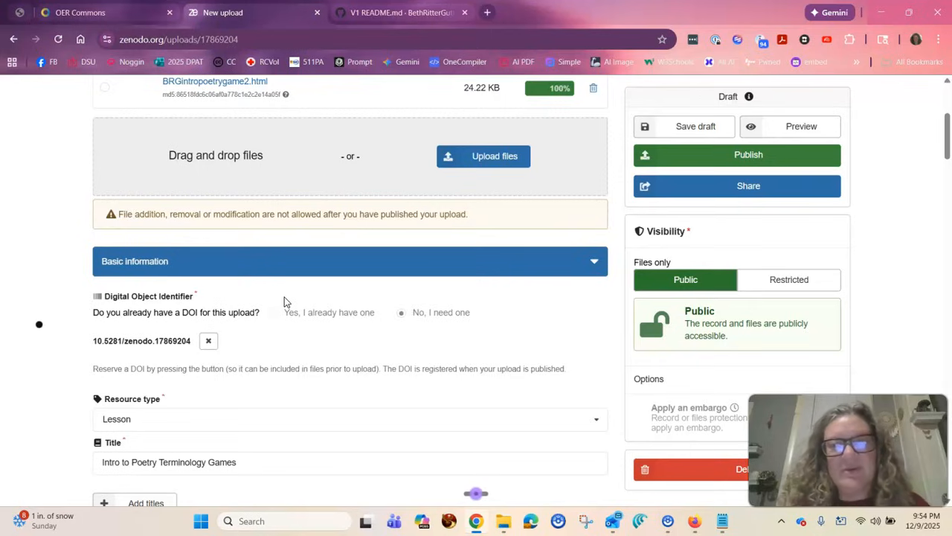
pyautogui.scroll(-1, 283, 302)
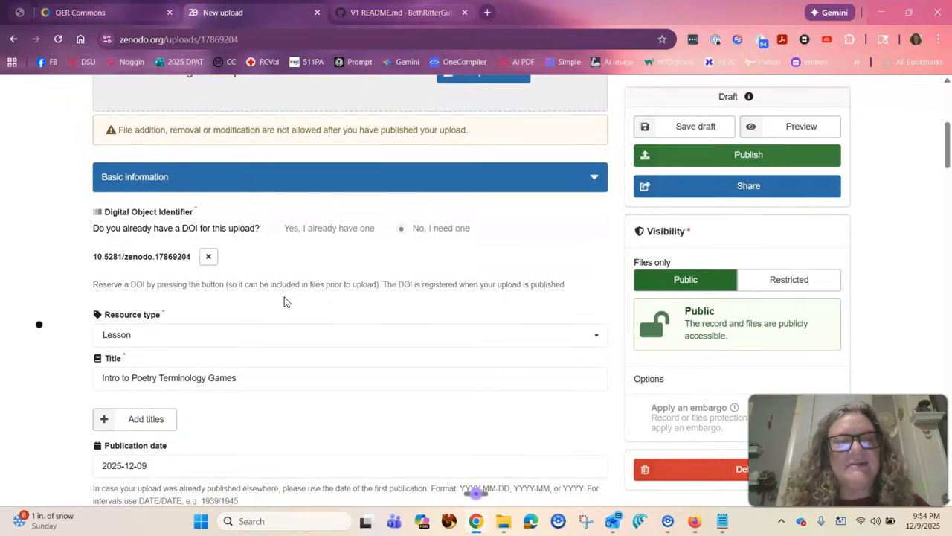
pyautogui.scroll(4, 285, 301)
pyautogui.click(301, 320)
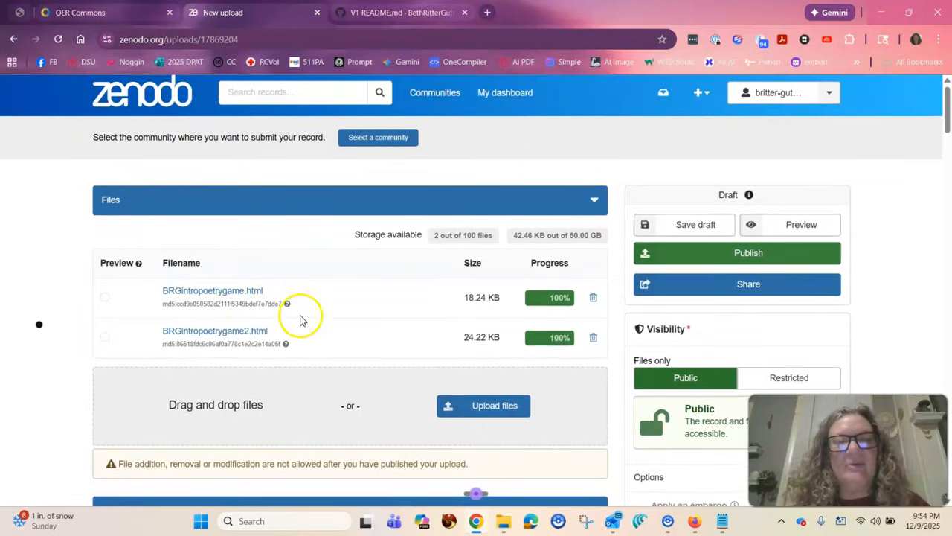
# Review the draft's basic information, from the reserved DOI through resource type, title and publication date to creators.
pyautogui.scroll(-3, 279, 350)
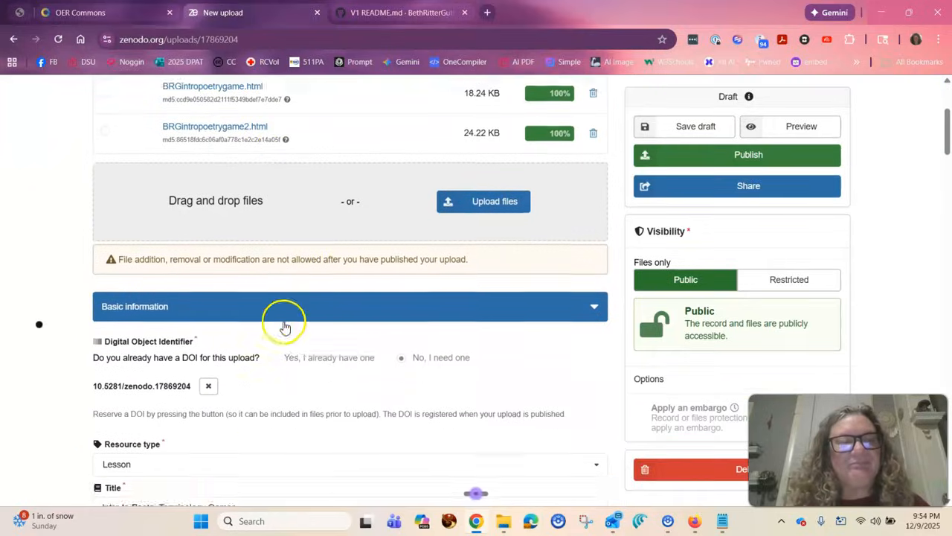
pyautogui.scroll(-1, 285, 327)
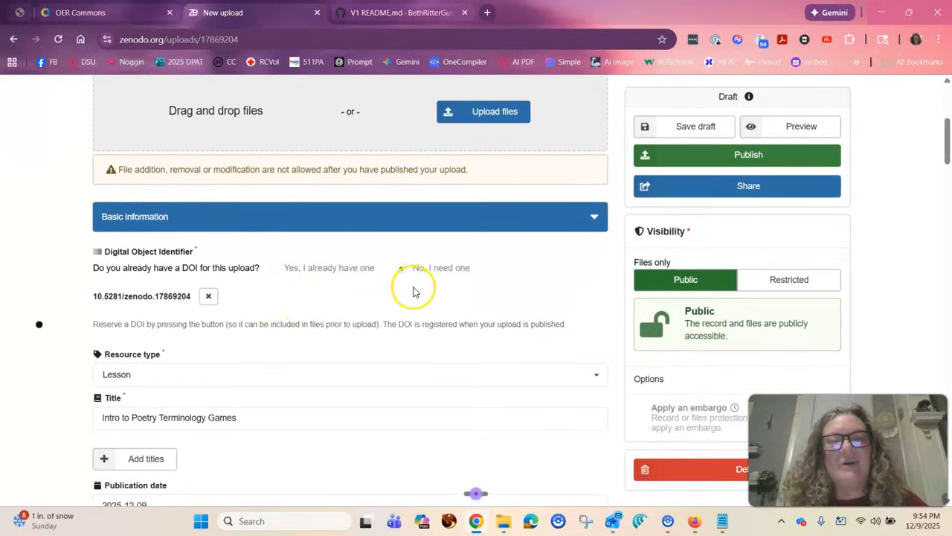
pyautogui.scroll(-1, 365, 299)
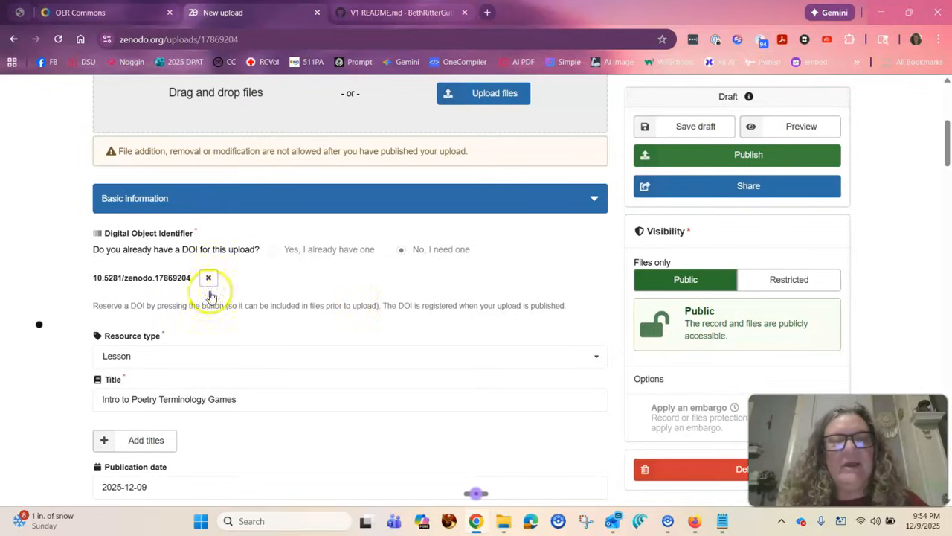
pyautogui.scroll(-1, 493, 286)
pyautogui.scroll(-2, 492, 288)
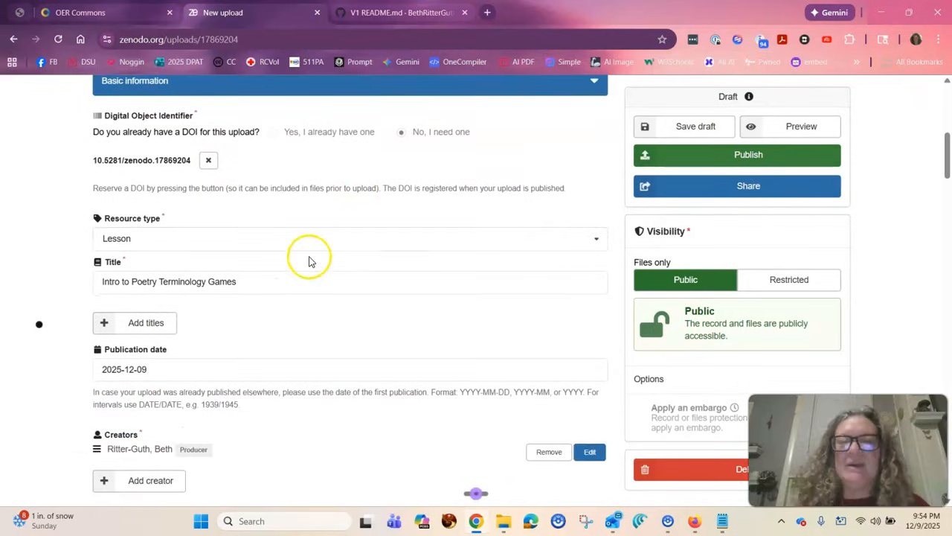
pyautogui.scroll(-1, 323, 279)
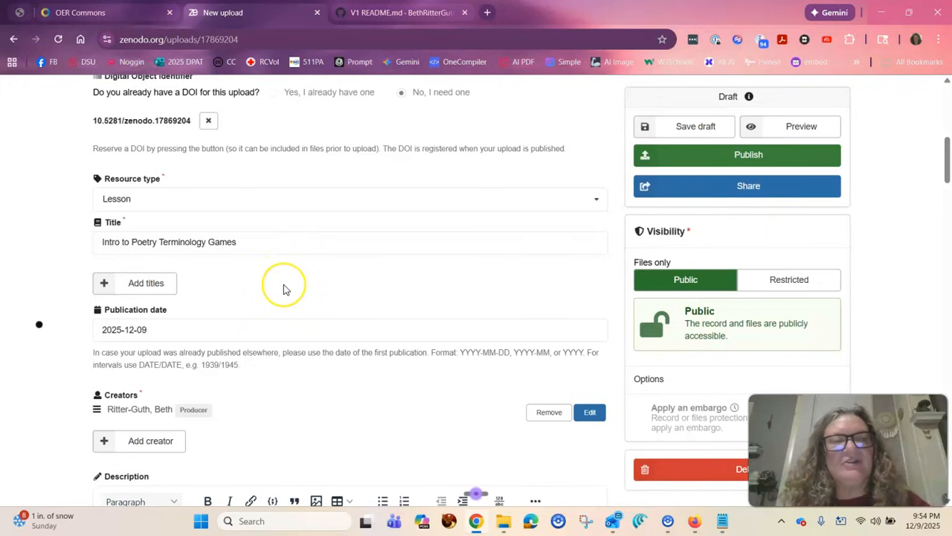
pyautogui.scroll(-2, 285, 284)
pyautogui.scroll(-1, 283, 284)
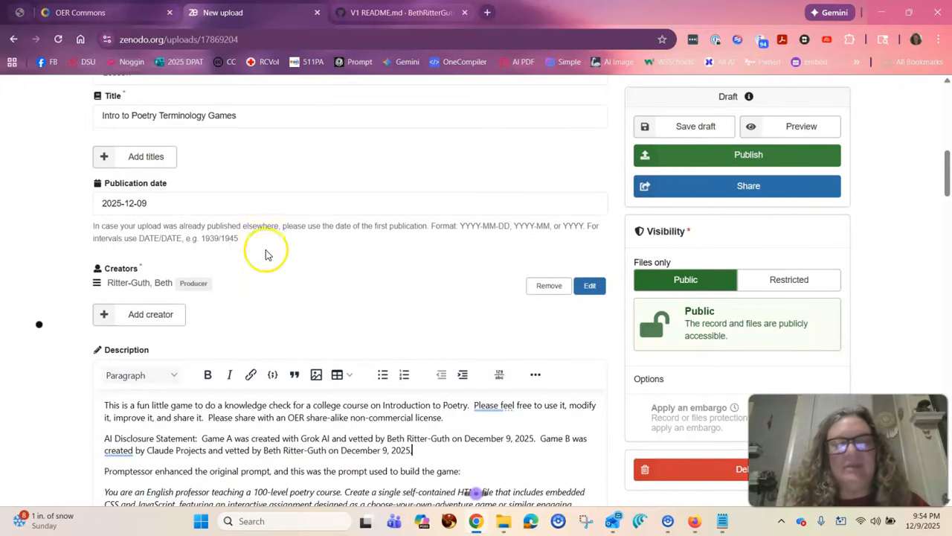
# Read the draft's description, including the AI disclosure statement, the game-building prompt and the license notice.
pyautogui.scroll(-1, 306, 278)
pyautogui.scroll(-1, 305, 282)
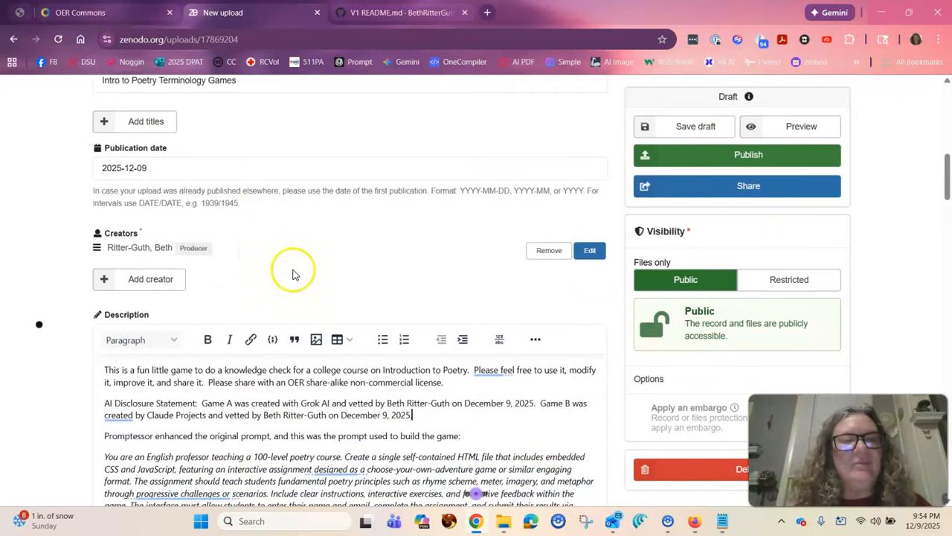
pyautogui.scroll(-2, 293, 272)
pyautogui.scroll(-2, 302, 318)
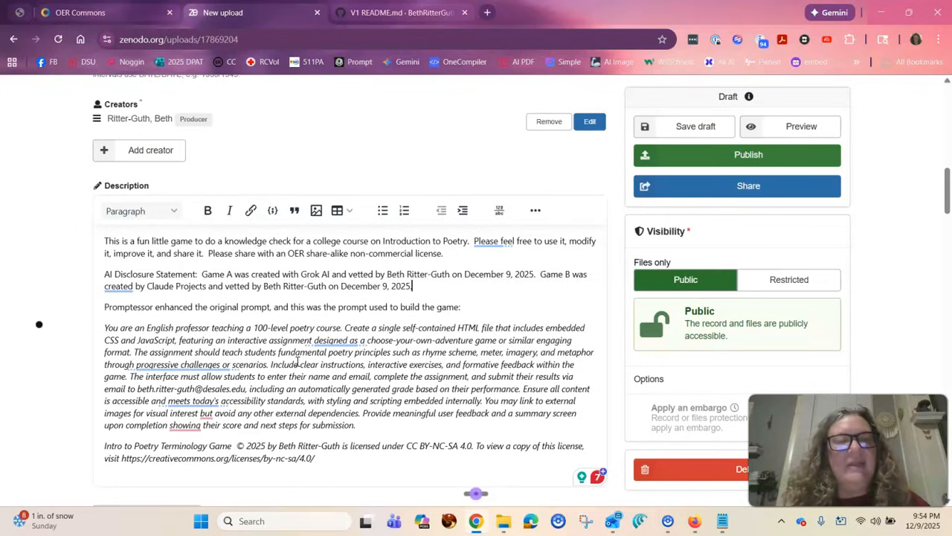
pyautogui.scroll(-1, 297, 361)
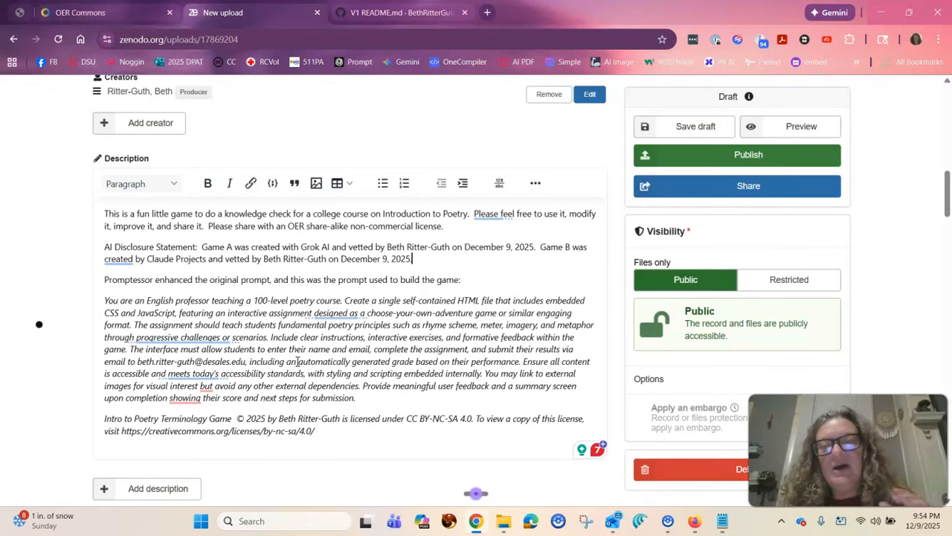
pyautogui.scroll(-1, 298, 362)
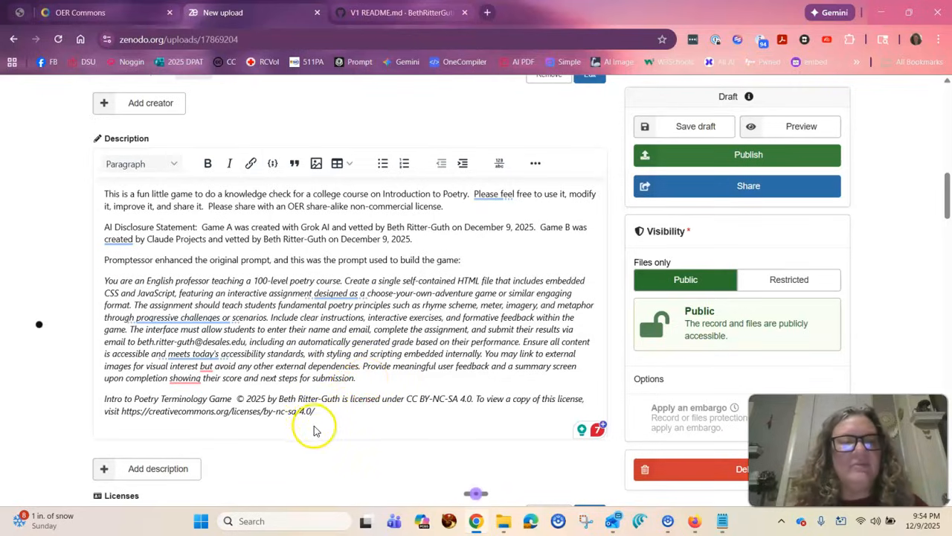
# Examine the draft's license and copyright fields, followed by the recommended information on keywords, languages, dates and version.
pyautogui.scroll(-2, 327, 414)
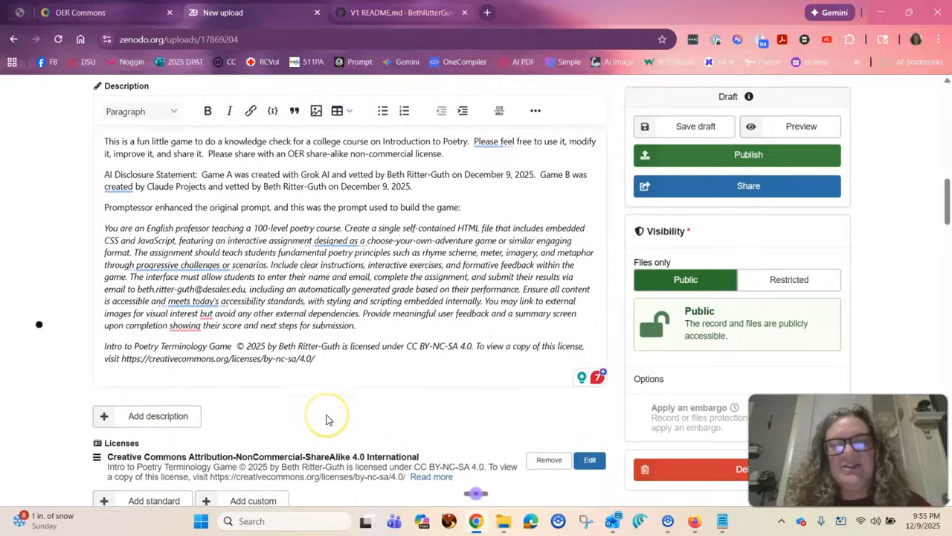
pyautogui.scroll(-1, 326, 420)
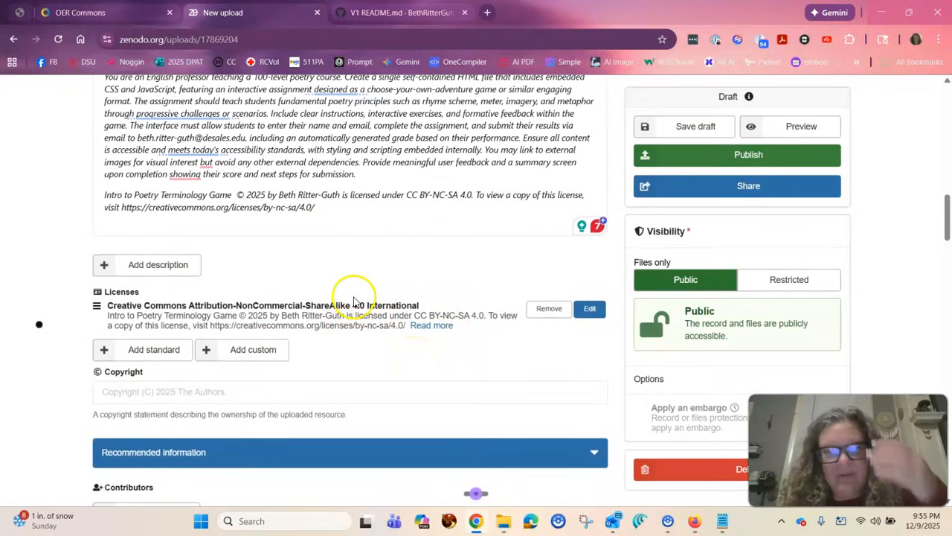
pyautogui.scroll(-1, 374, 326)
pyautogui.scroll(-3, 374, 325)
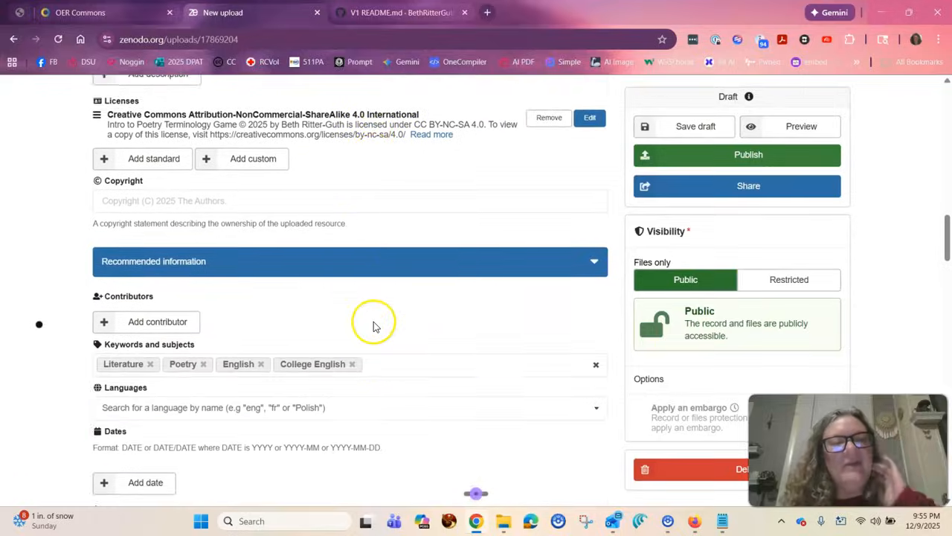
pyautogui.scroll(-1, 397, 268)
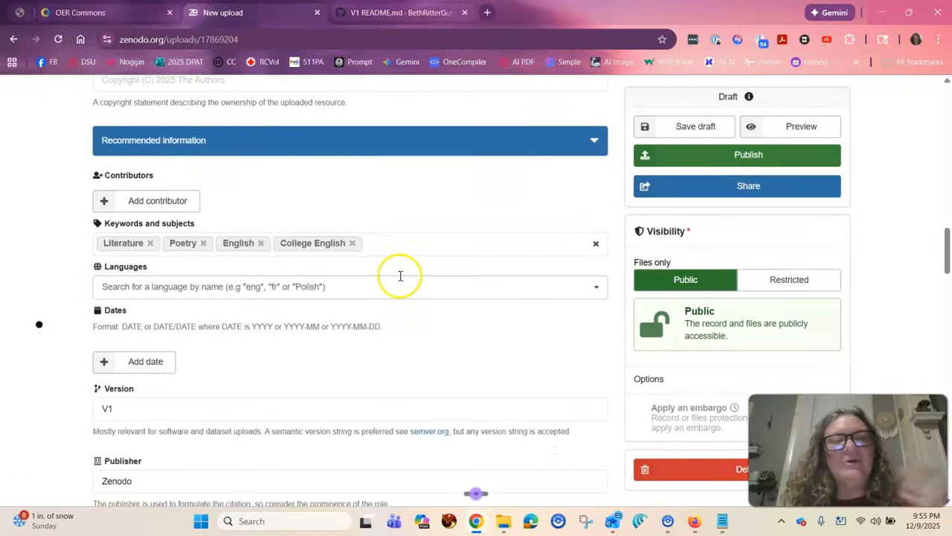
# Review the draft's publisher, funding, alternate identifiers, related works and references sections.
pyautogui.scroll(-1, 400, 276)
pyautogui.scroll(-1, 400, 276)
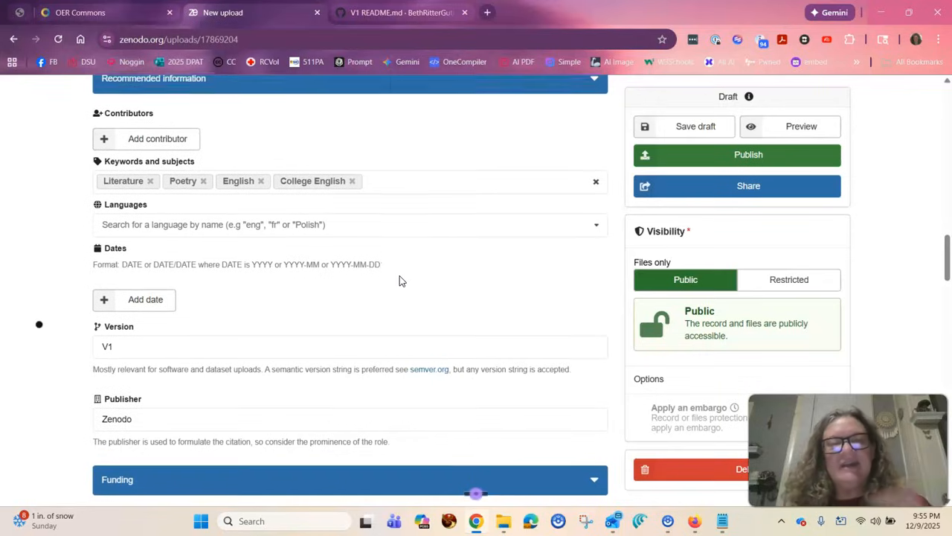
pyautogui.scroll(-2, 350, 291)
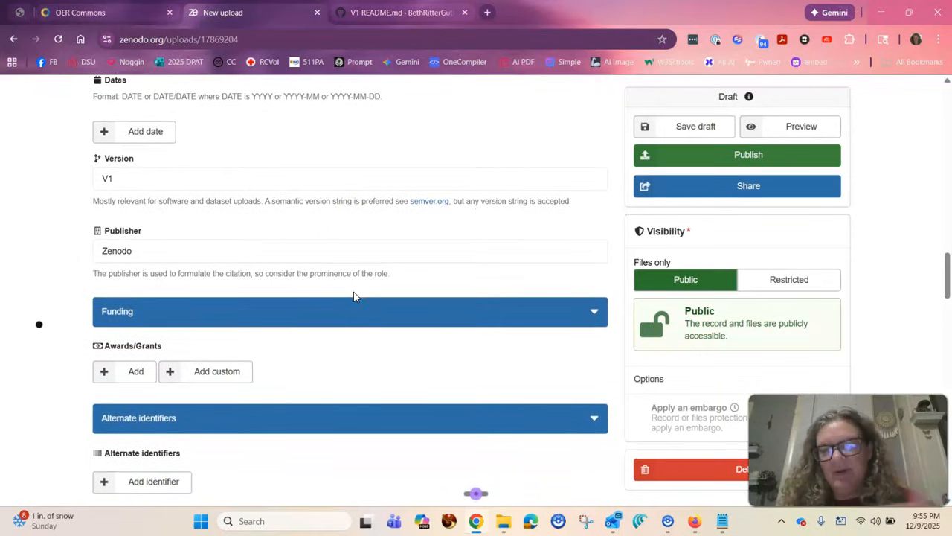
pyautogui.scroll(-1, 354, 297)
pyautogui.scroll(-1, 354, 297)
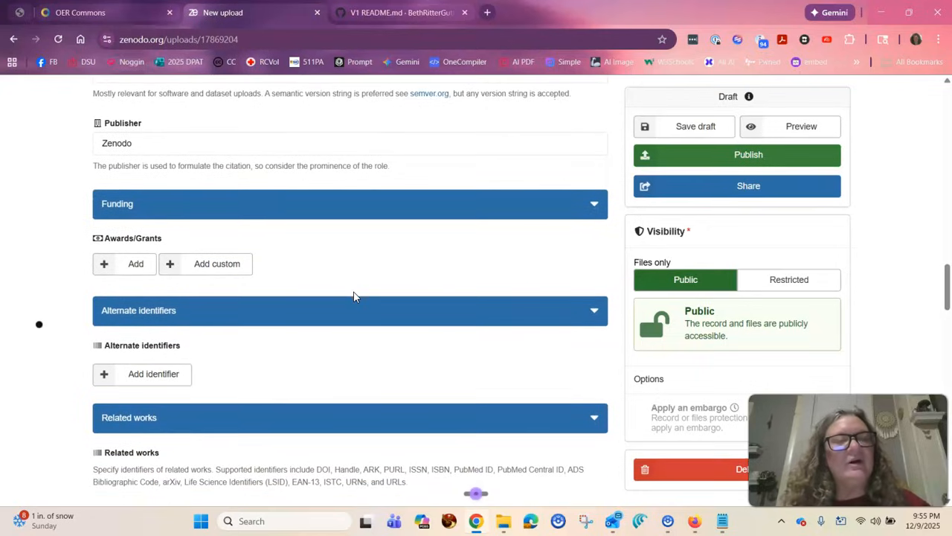
pyautogui.scroll(-1, 354, 296)
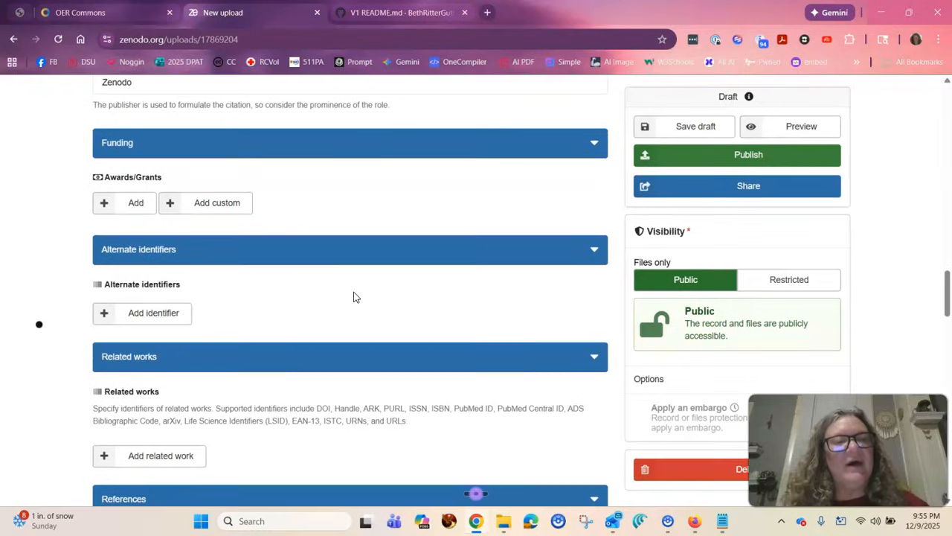
pyautogui.scroll(-2, 354, 294)
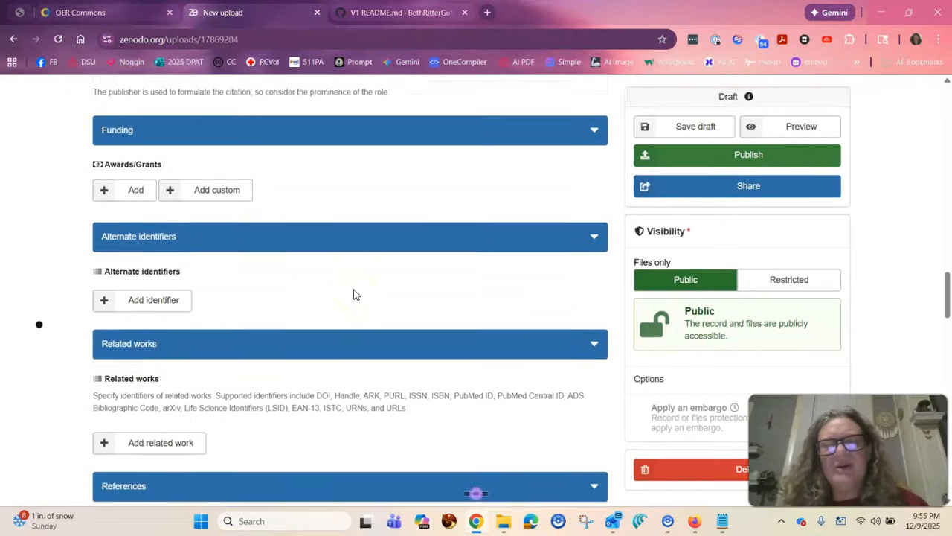
pyautogui.scroll(-2, 354, 294)
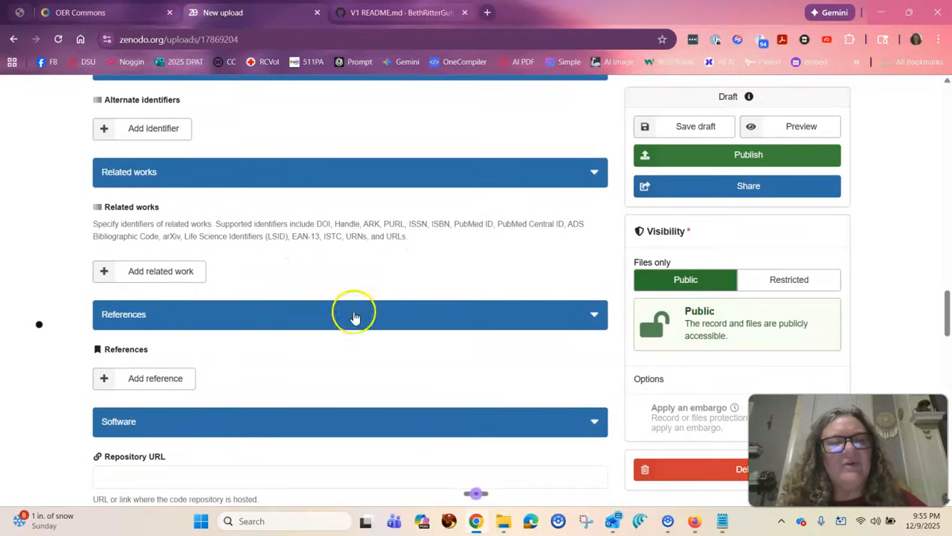
# Review the draft's software details, journal, imprint, thesis and conference publishing information, and domain specific fields.
pyautogui.scroll(-3, 351, 363)
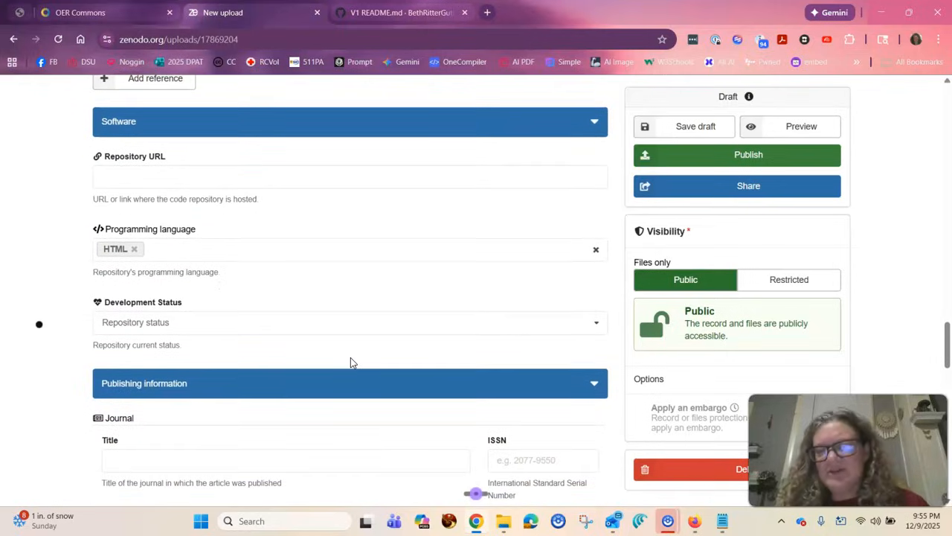
pyautogui.scroll(-2, 351, 361)
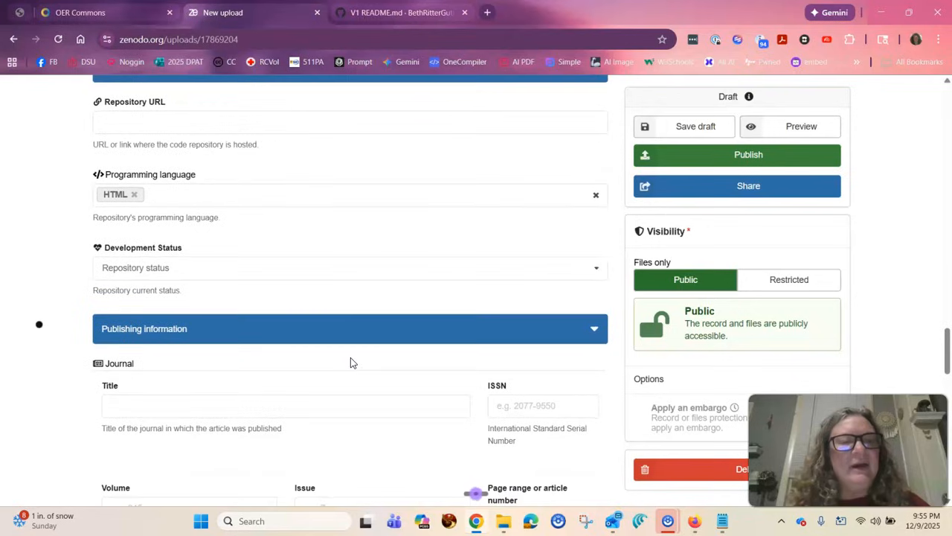
pyautogui.scroll(-6, 353, 363)
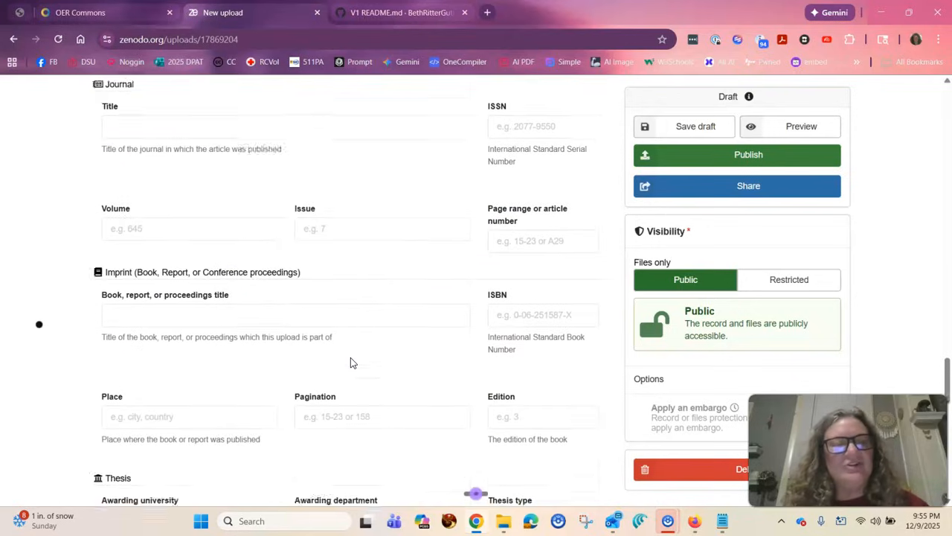
pyautogui.scroll(-8, 351, 362)
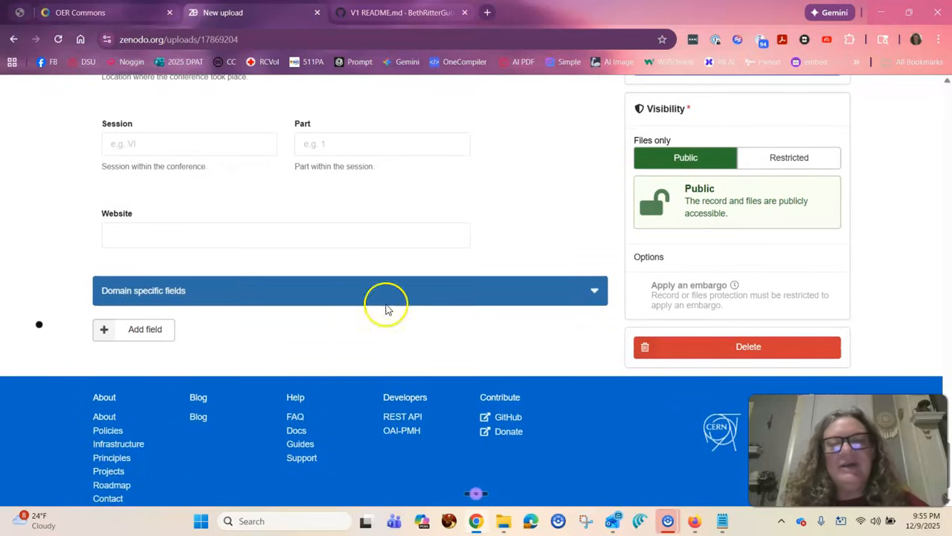
# Search all communities for "Literature" and select Academic literature as the draft's community.
pyautogui.scroll(8, 427, 258)
pyautogui.scroll(20, 426, 258)
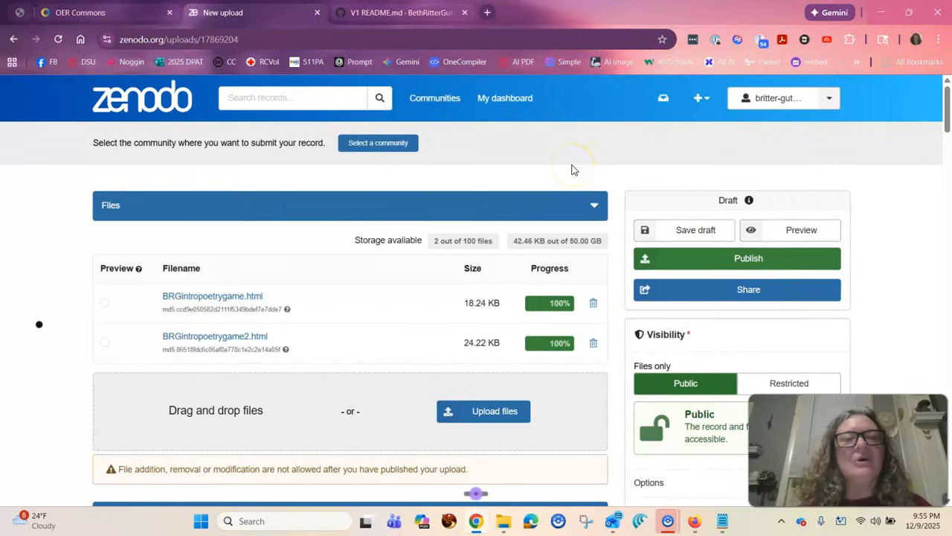
pyautogui.click(357, 146)
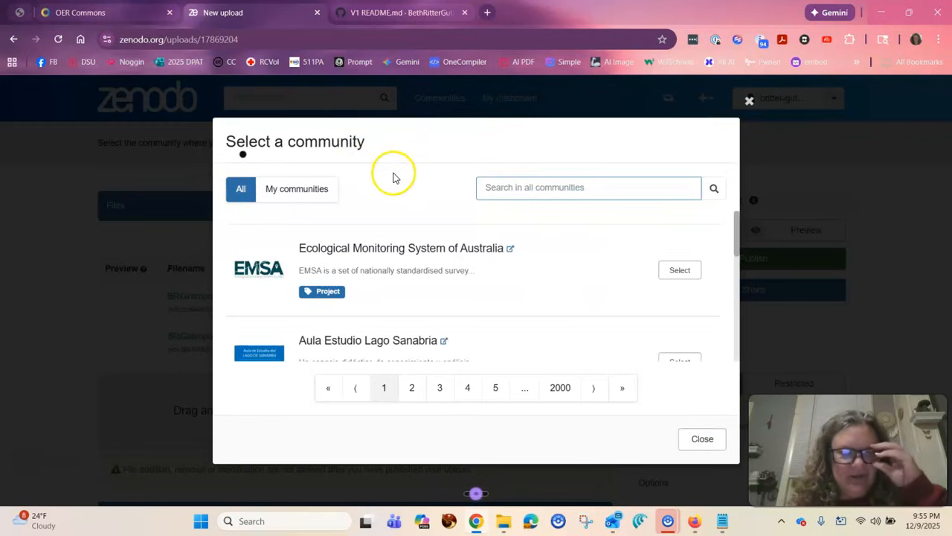
pyautogui.click(498, 188)
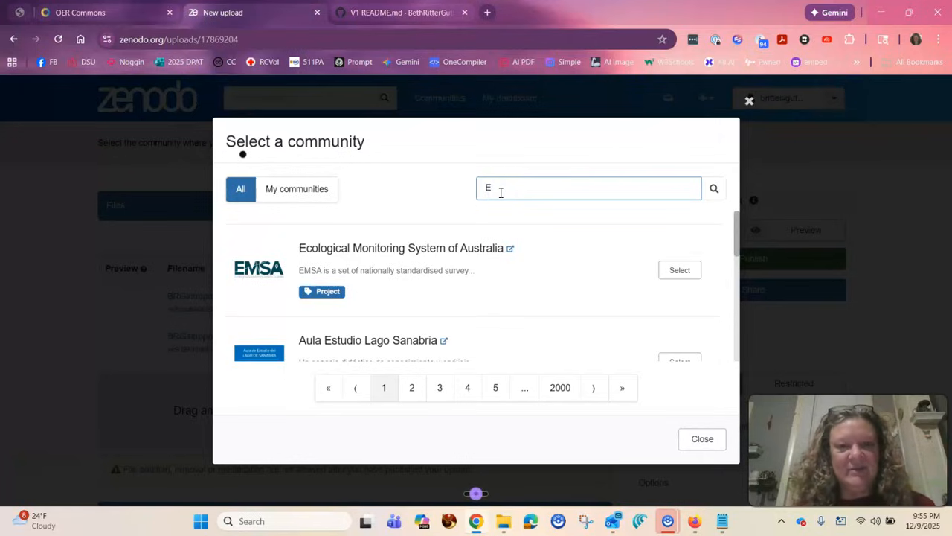
pyautogui.write('Literatu')
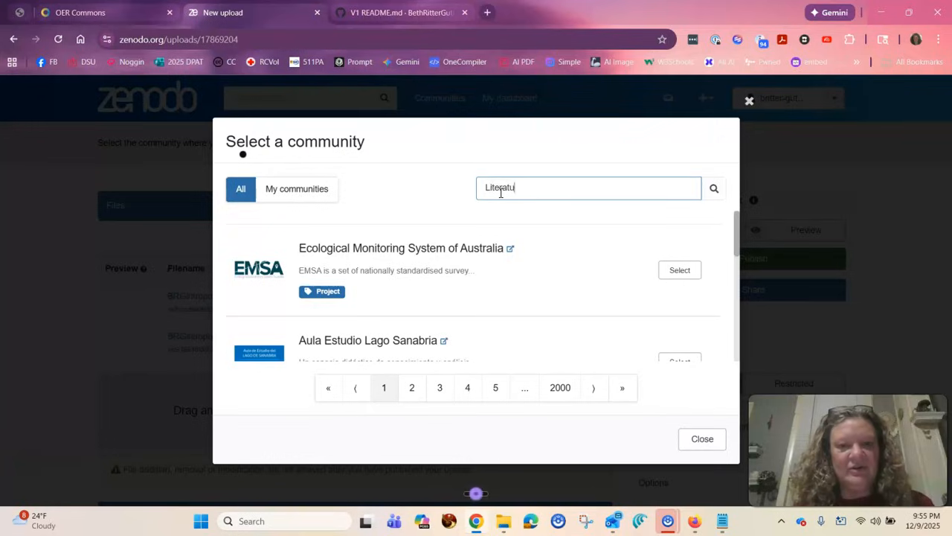
pyautogui.write('re')
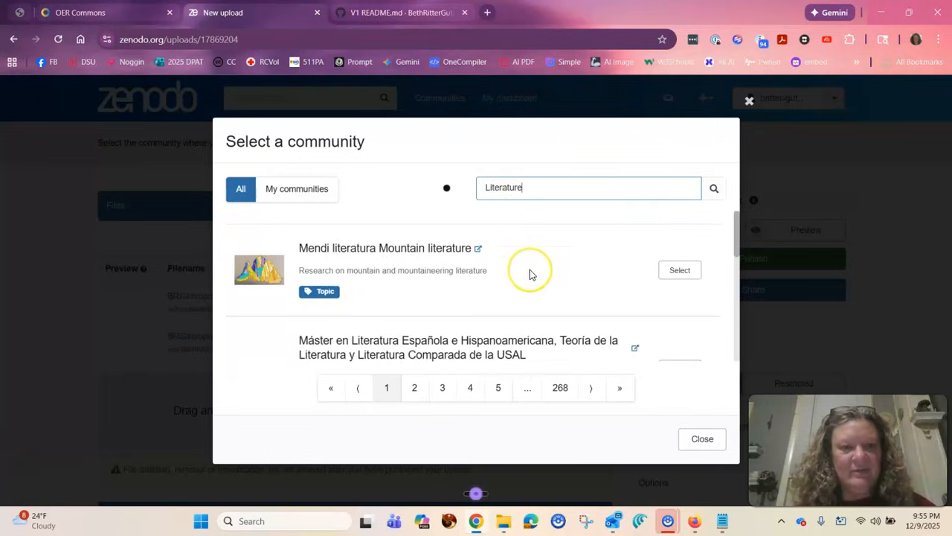
pyautogui.scroll(-4, 530, 271)
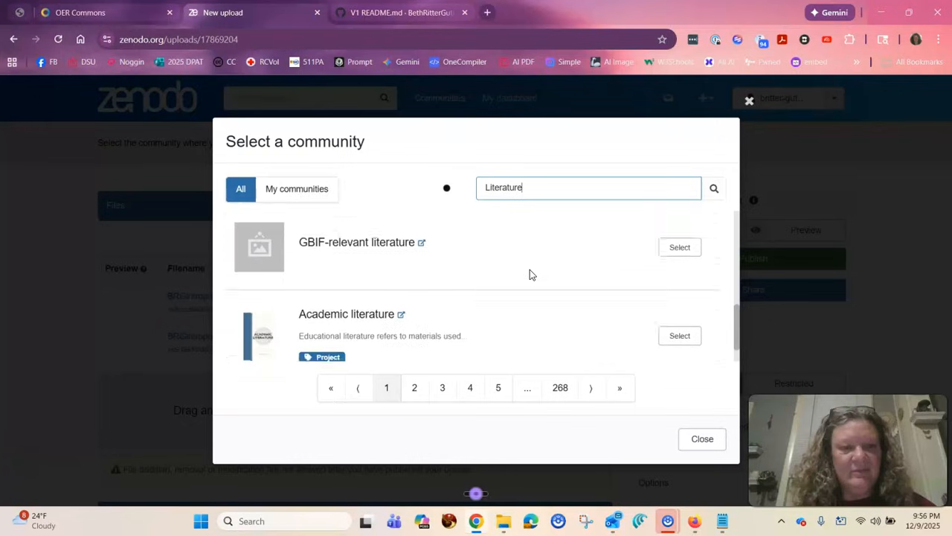
pyautogui.scroll(-1, 529, 274)
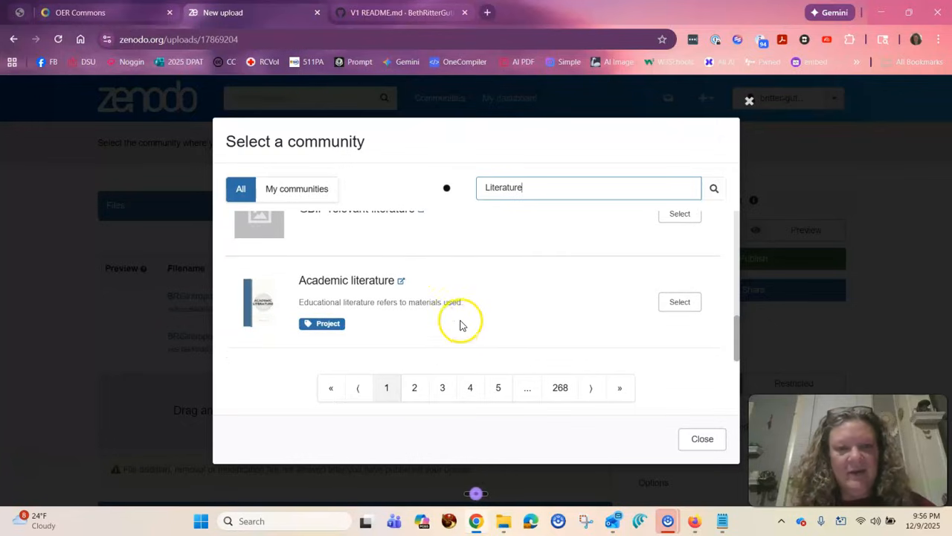
pyautogui.click(674, 303)
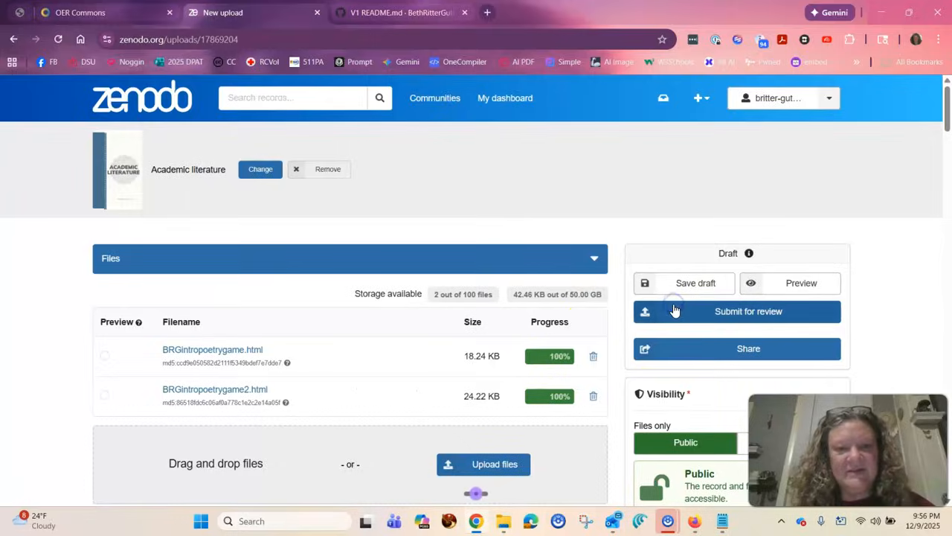
# Remove the Academic literature community from the draft.
pyautogui.scroll(-1, 583, 217)
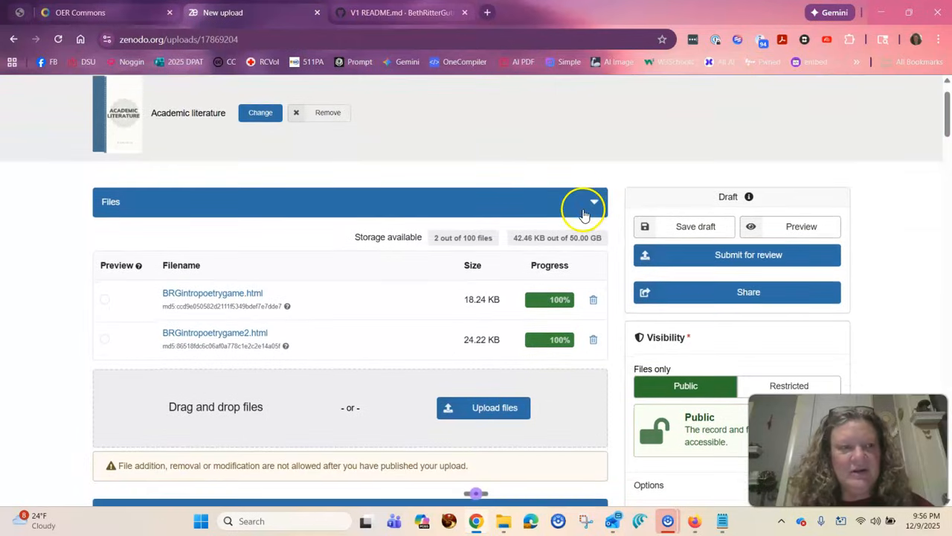
pyautogui.scroll(-2, 588, 214)
pyautogui.scroll(3, 585, 213)
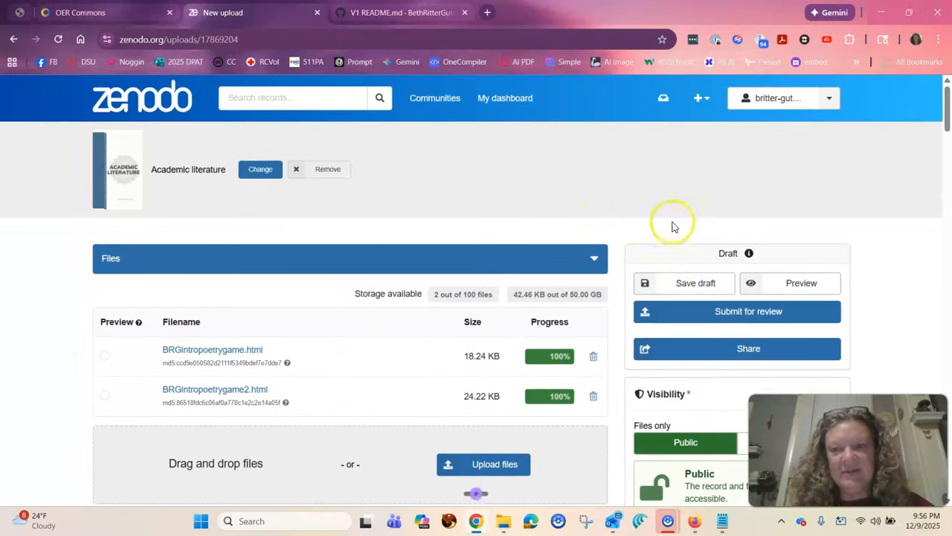
pyautogui.click(318, 171)
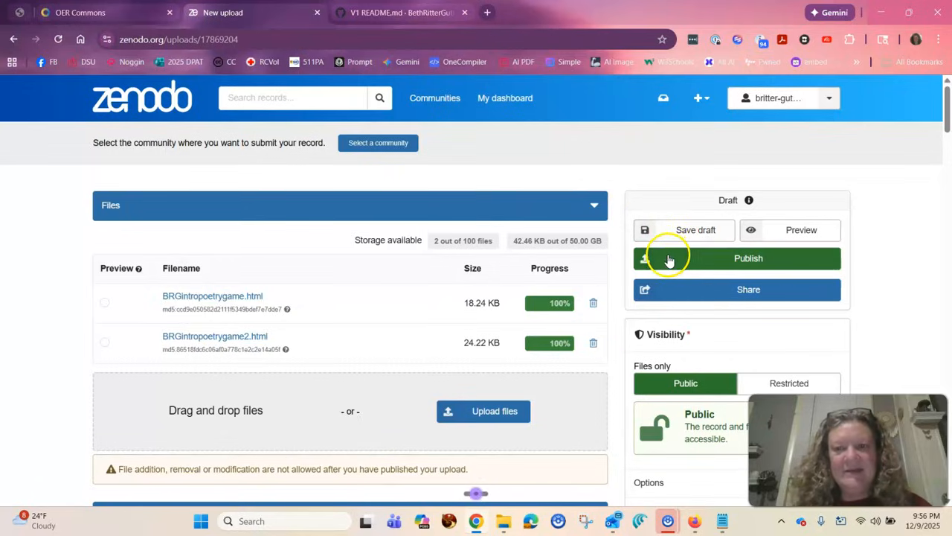
# Preview the unpublished record and review its description, files, keywords and details.
pyautogui.click(759, 233)
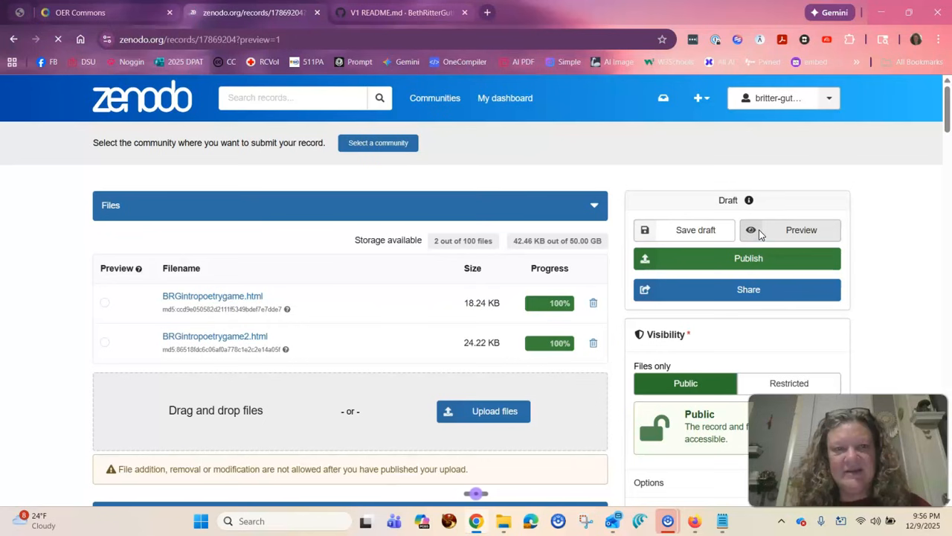
pyautogui.scroll(-5, 448, 414)
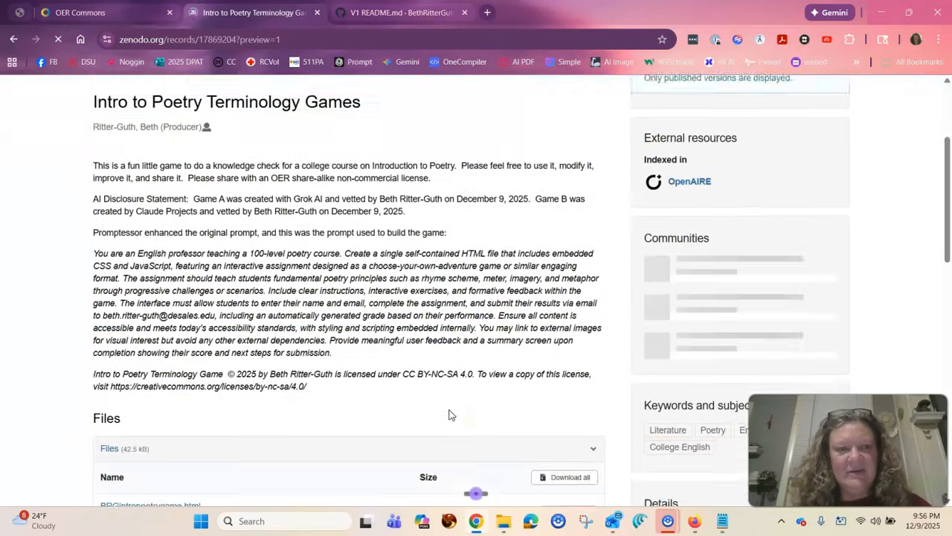
pyautogui.scroll(-2, 448, 414)
pyautogui.scroll(6, 448, 415)
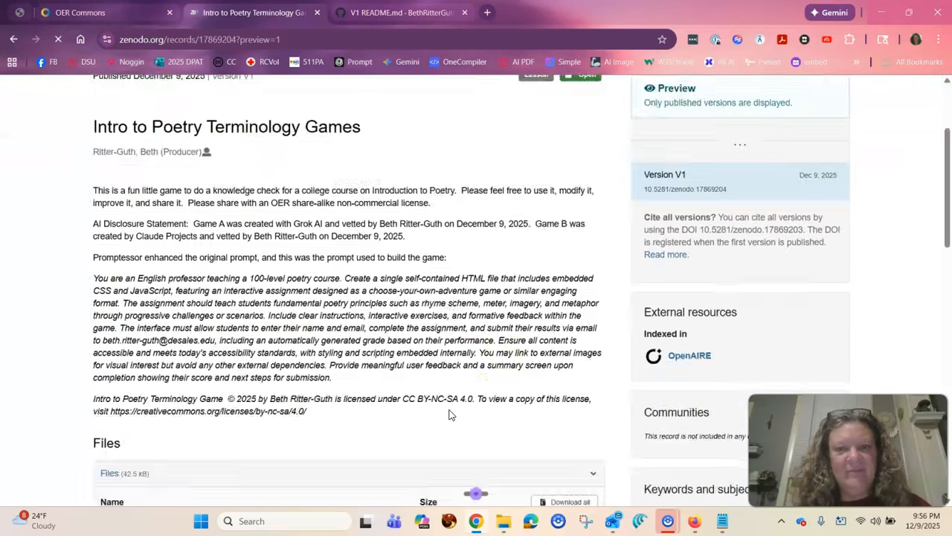
pyautogui.scroll(-3, 449, 414)
pyautogui.scroll(-2, 673, 436)
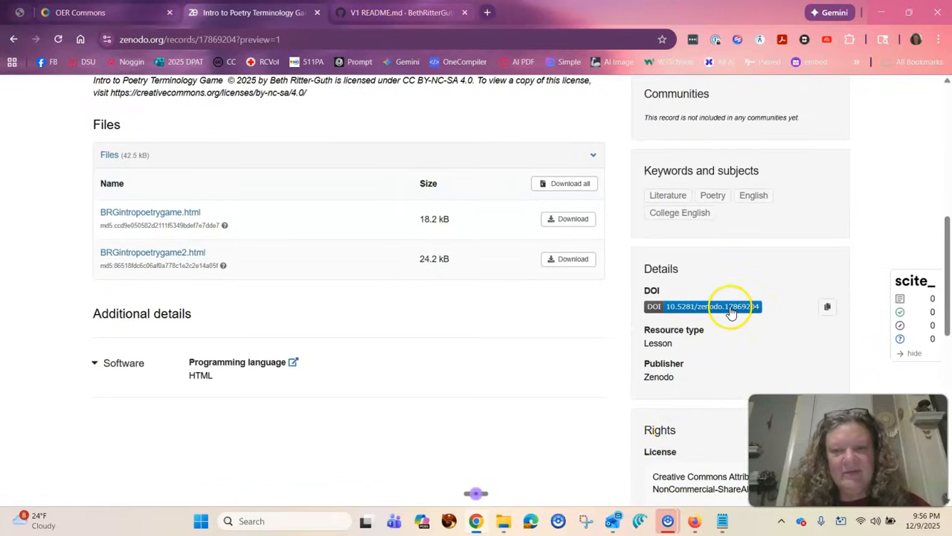
# Copy the DOI from the previewed record's details.
pyautogui.scroll(3, 608, 289)
pyautogui.scroll(-2, 610, 288)
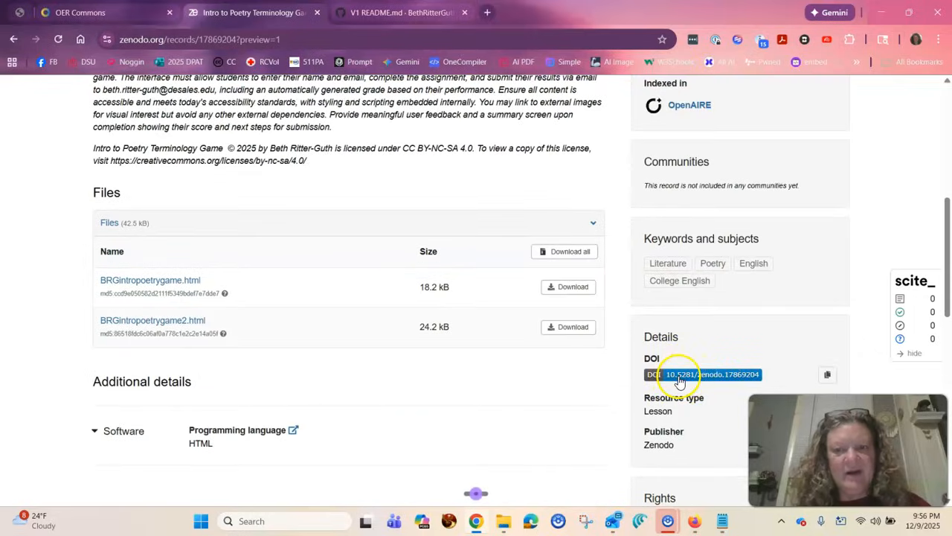
pyautogui.click(827, 375)
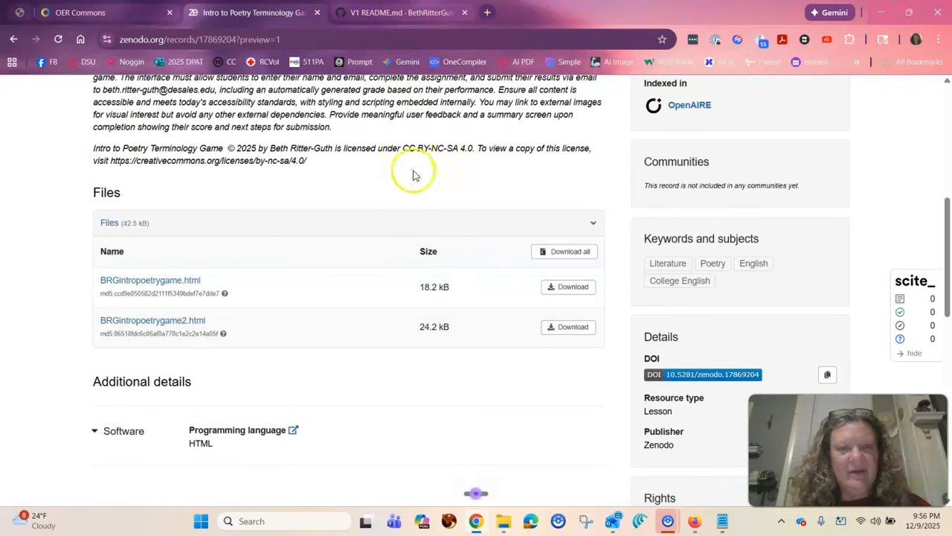
# Return from the preview to editing the draft and publish the record, confirming the publication.
pyautogui.scroll(5, 413, 175)
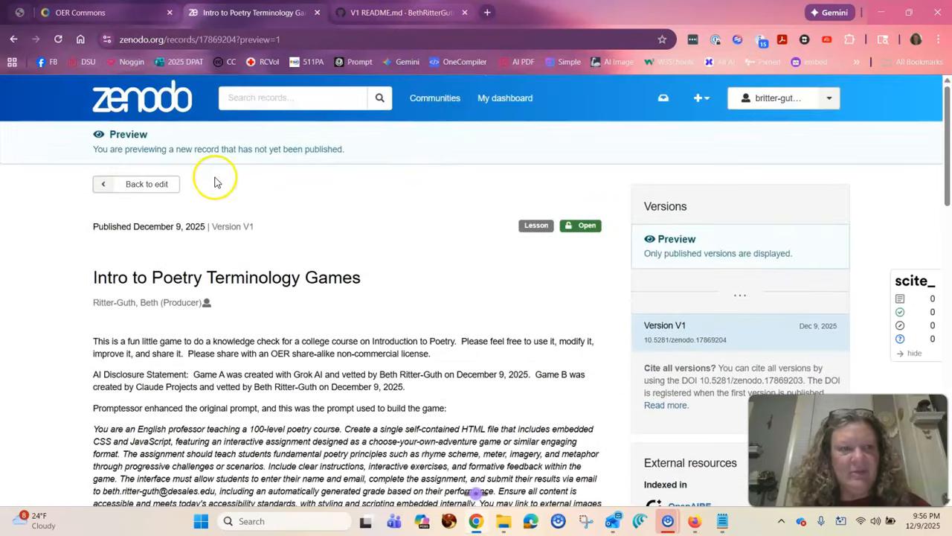
pyautogui.click(131, 187)
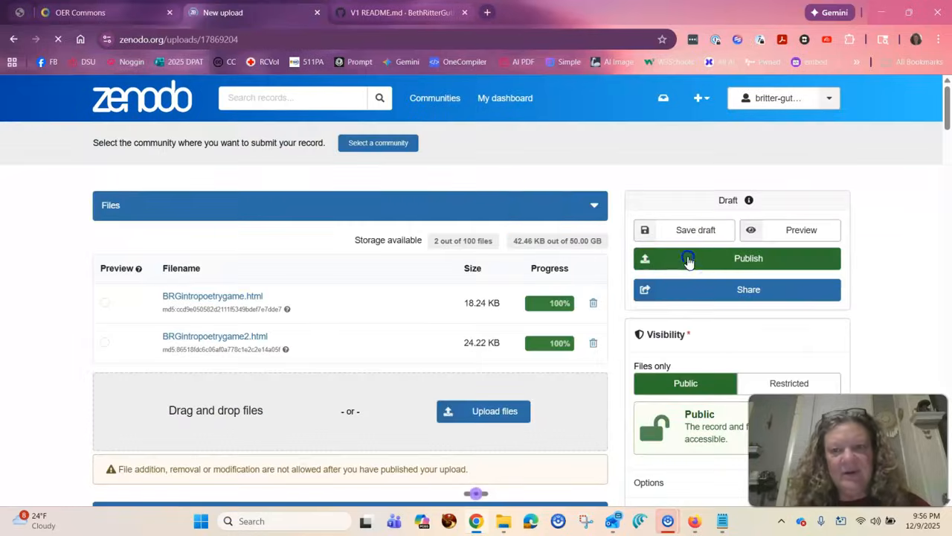
pyautogui.click(689, 258)
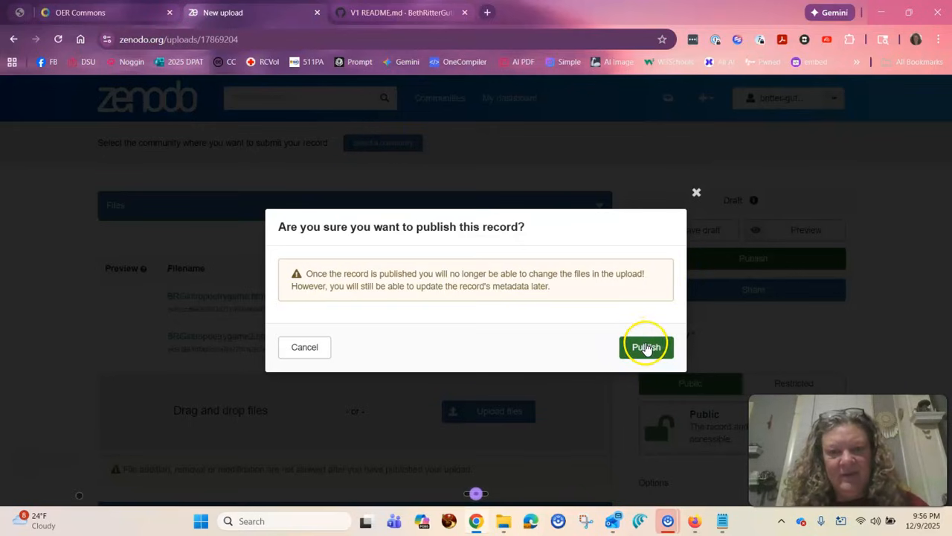
pyautogui.click(646, 348)
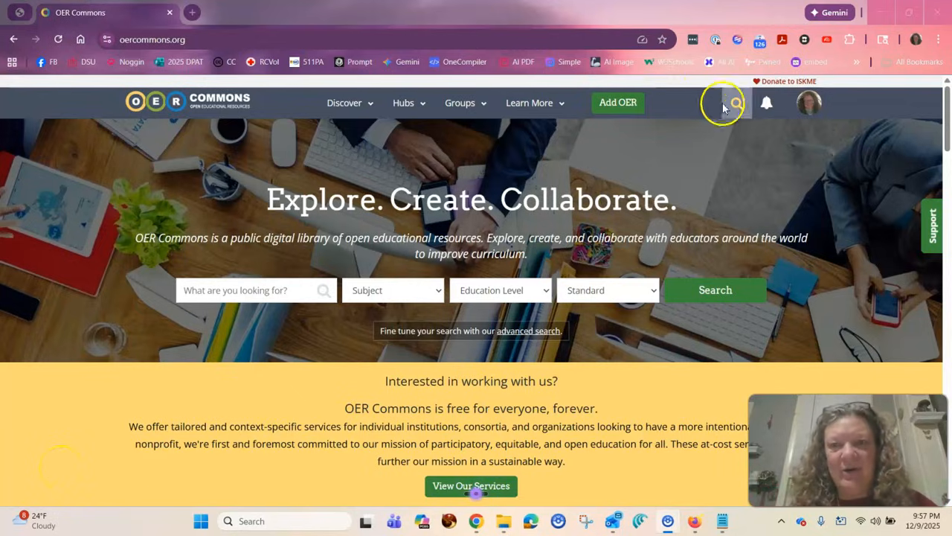
# On OER Commons, create a new standalone Open Author resource titled "Intro to Poetry Interactive Games".
pyautogui.click(608, 109)
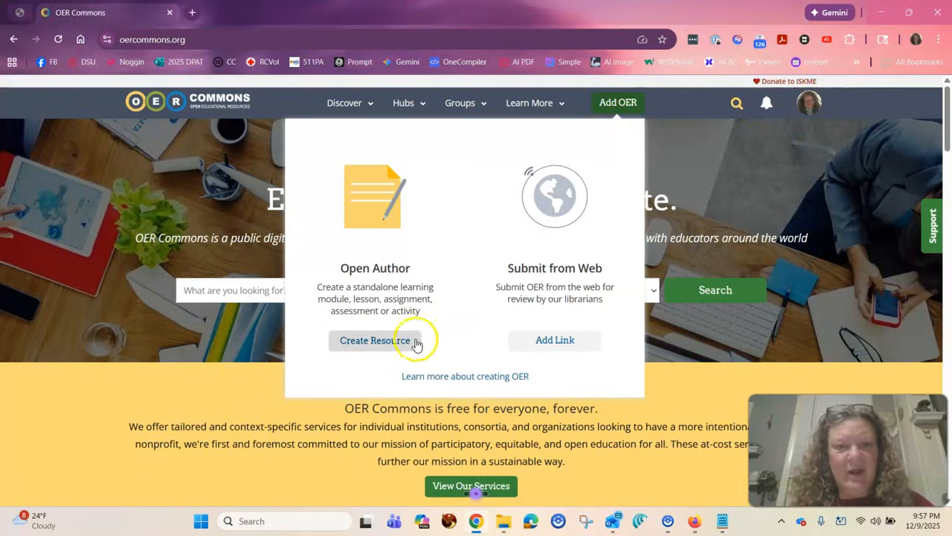
pyautogui.click(392, 349)
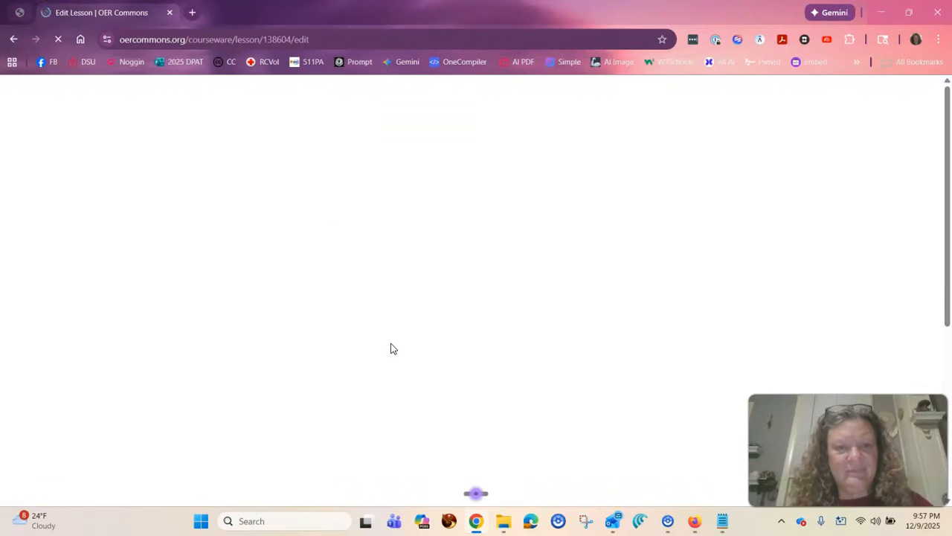
pyautogui.scroll(-4, 398, 322)
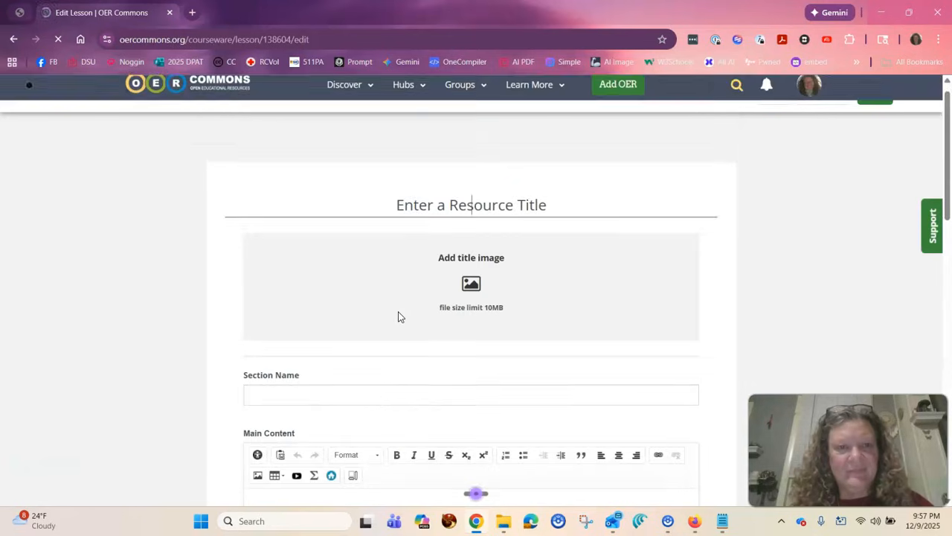
pyautogui.click(434, 226)
pyautogui.write('Intro to Poetry In')
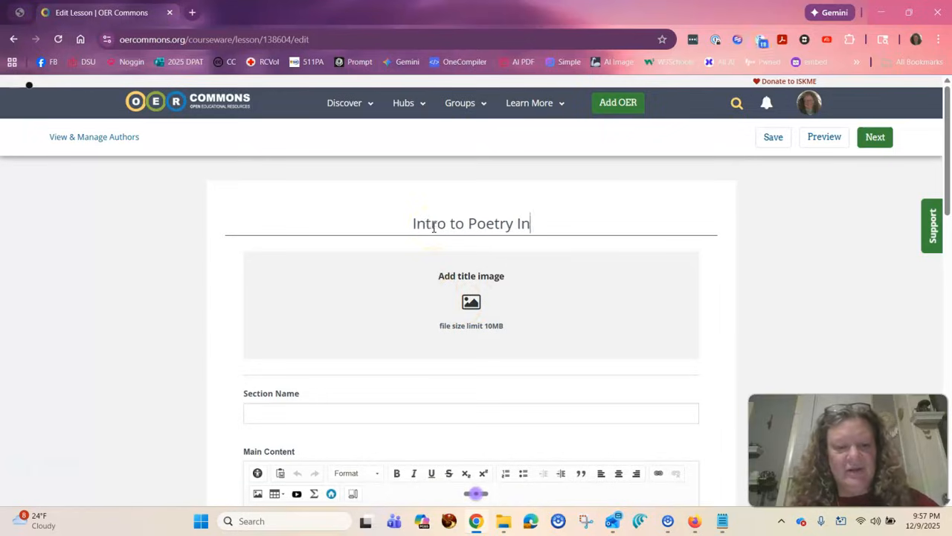
pyautogui.write('teractiv')
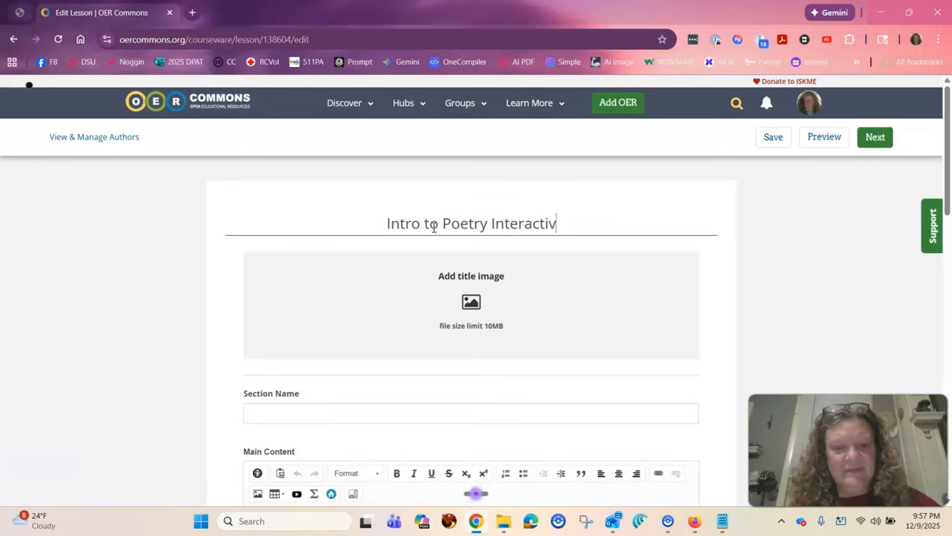
pyautogui.write('e Games')
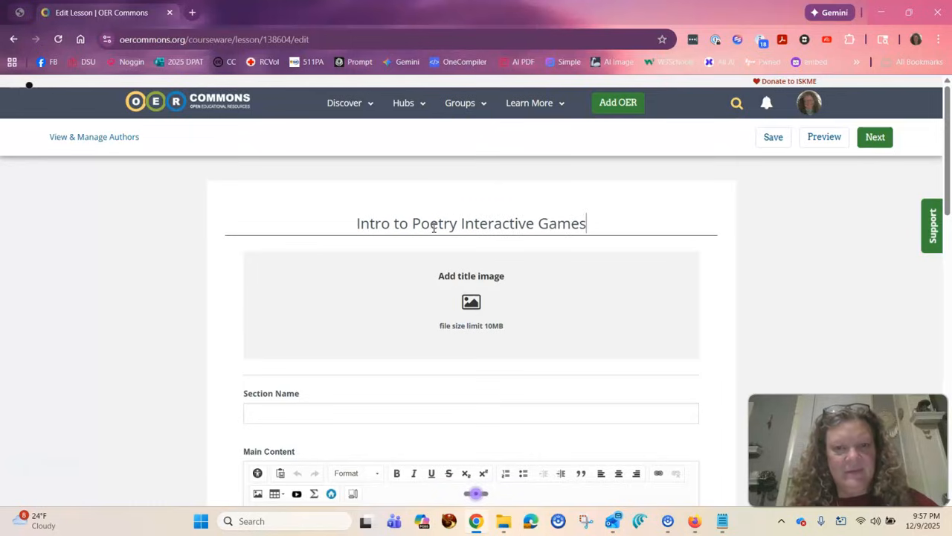
# Look through the new resource's form, covering the title image, section name, main content, attachments and instructor notes.
pyautogui.scroll(-1, 435, 232)
pyautogui.scroll(-8, 434, 229)
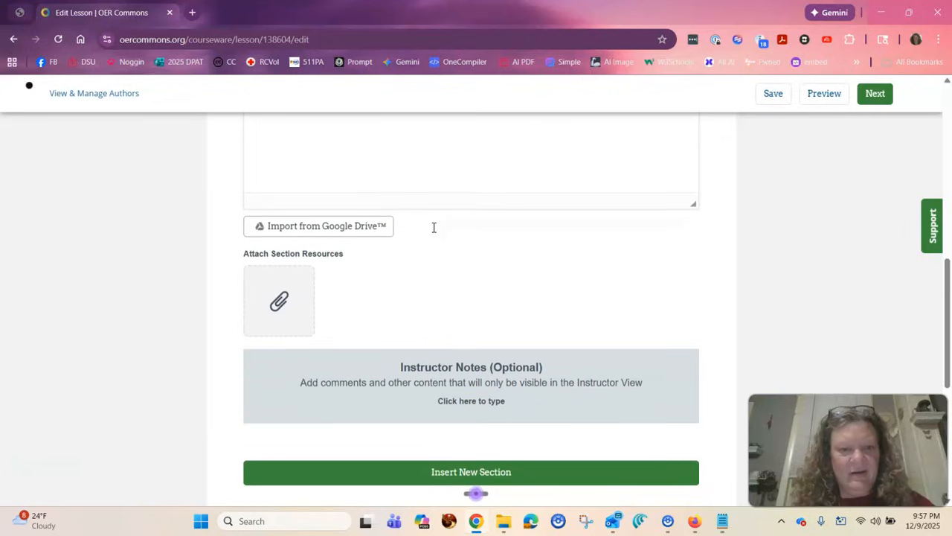
pyautogui.scroll(-1, 433, 228)
pyautogui.scroll(10, 433, 229)
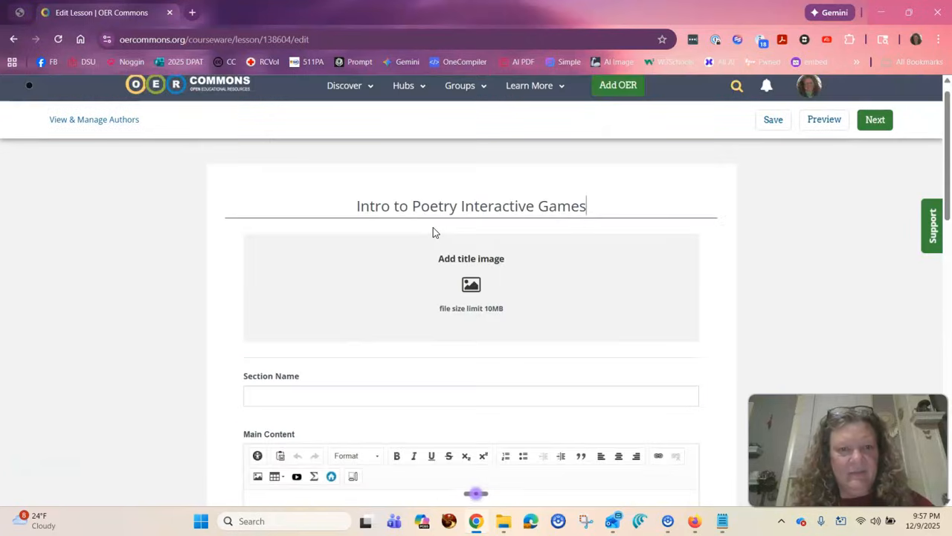
pyautogui.scroll(-1, 433, 232)
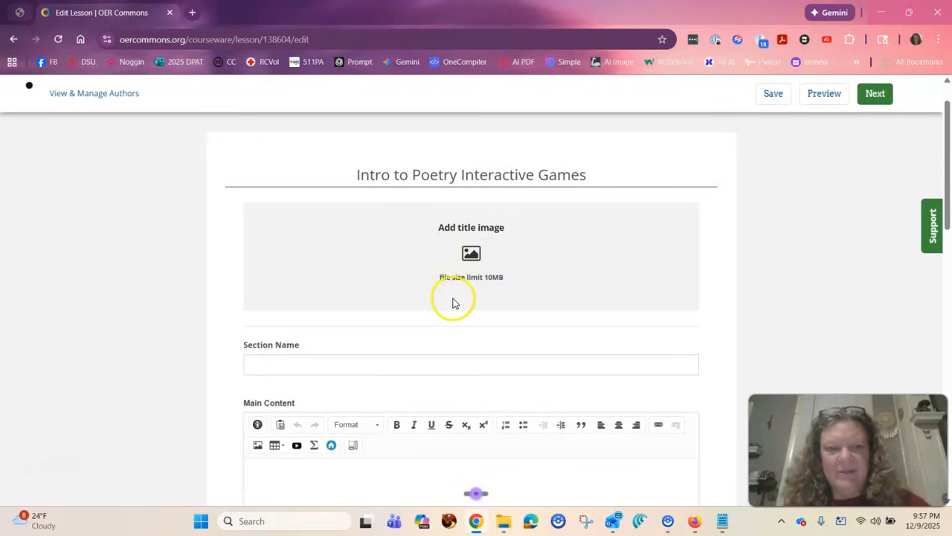
pyautogui.scroll(-1, 420, 290)
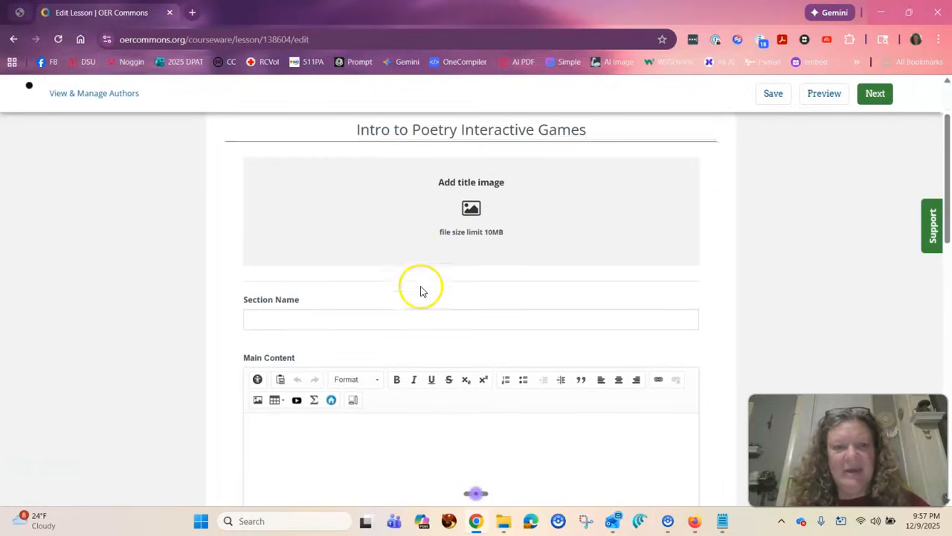
pyautogui.scroll(-1, 344, 369)
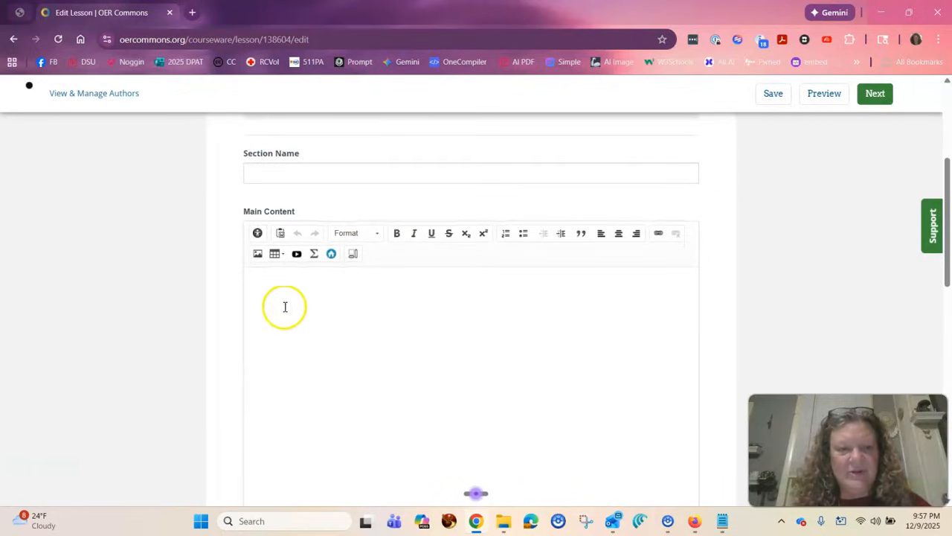
pyautogui.click(274, 294)
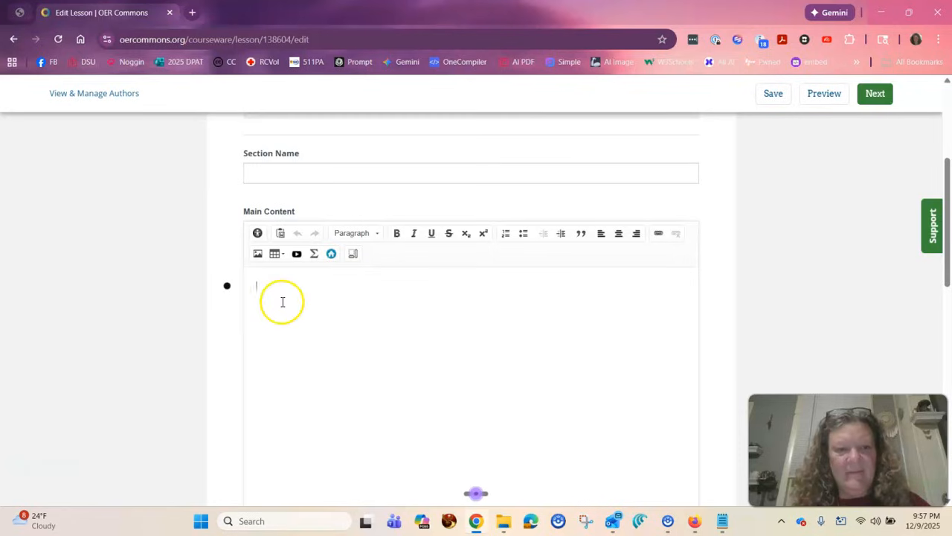
pyautogui.scroll(-1, 283, 301)
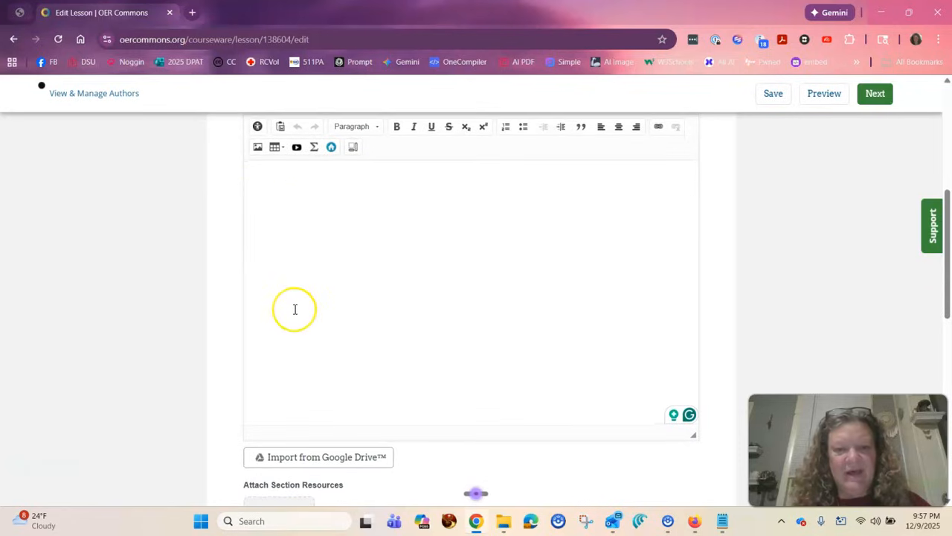
pyautogui.scroll(-2, 294, 309)
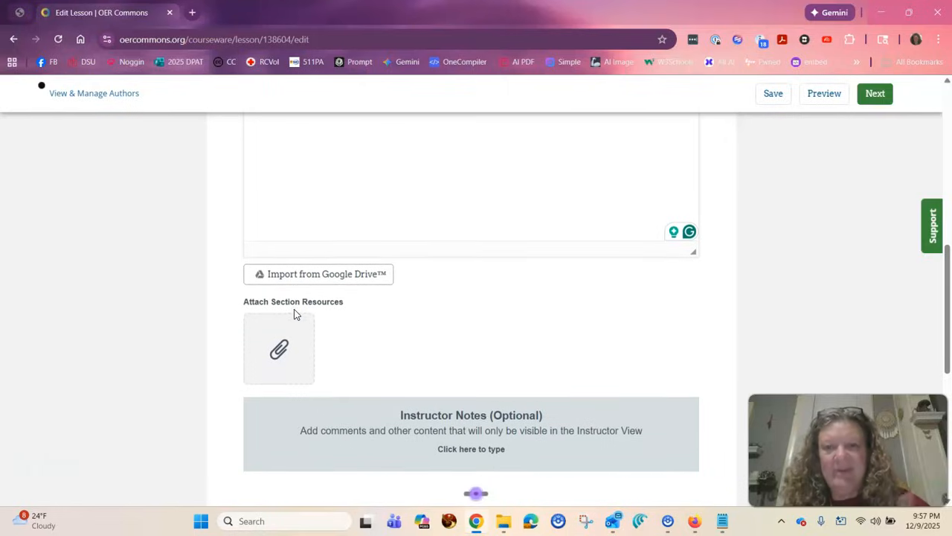
pyautogui.scroll(2, 293, 314)
pyautogui.scroll(1, 294, 312)
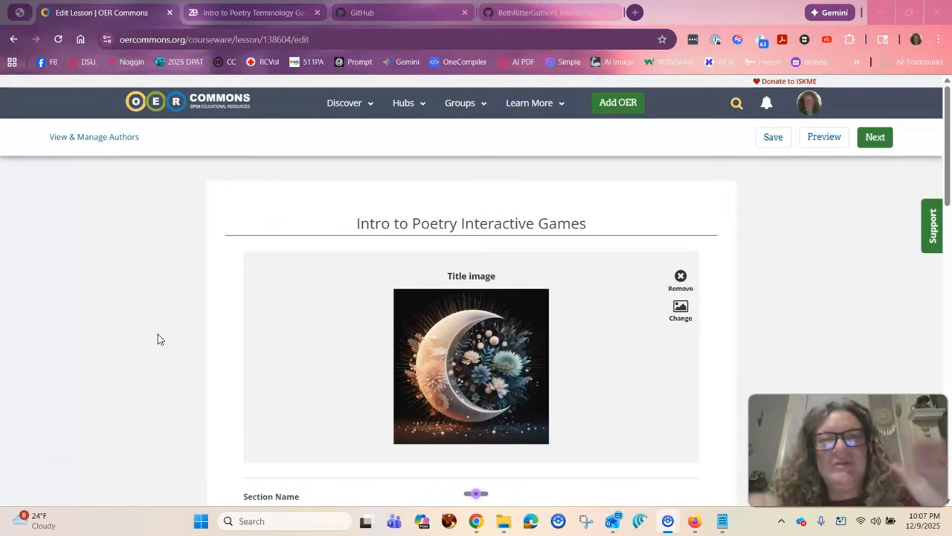
# Review the completed title image, section name and main content, including the general information, license, description, AI disclosure and prompt.
pyautogui.scroll(-1, 158, 339)
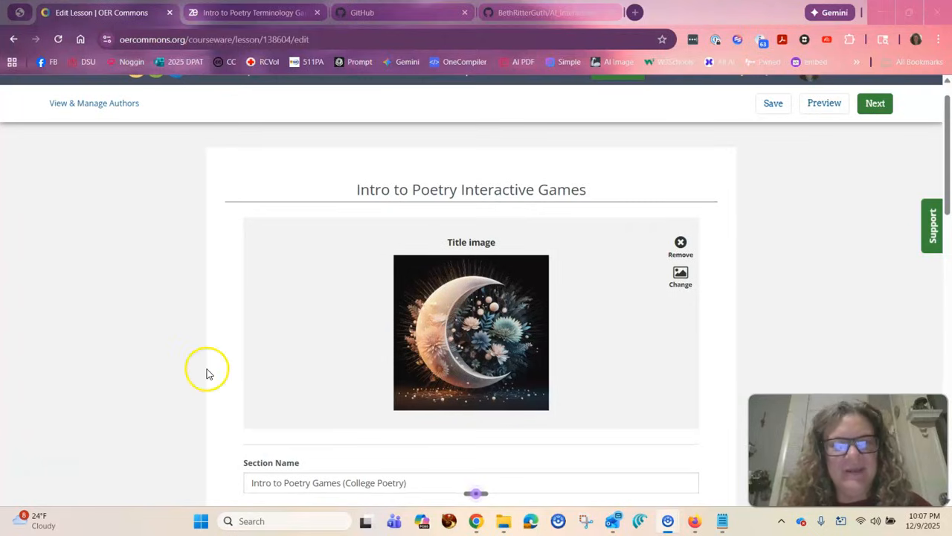
pyautogui.scroll(-1, 208, 371)
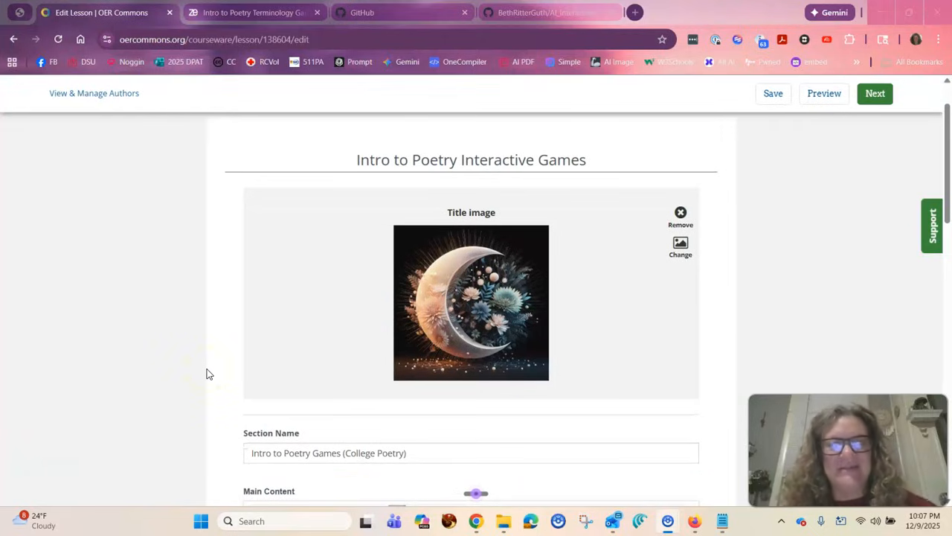
pyautogui.scroll(-4, 207, 373)
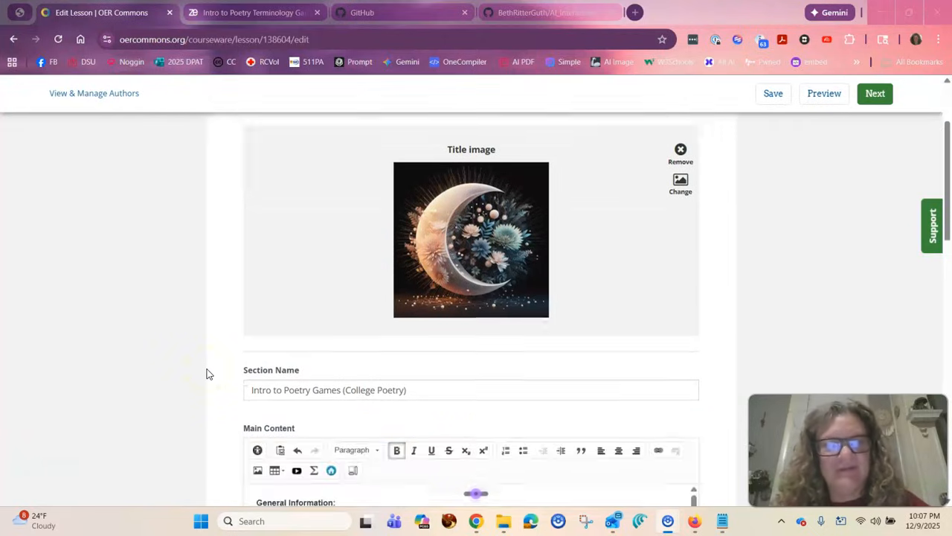
pyautogui.scroll(-2, 351, 353)
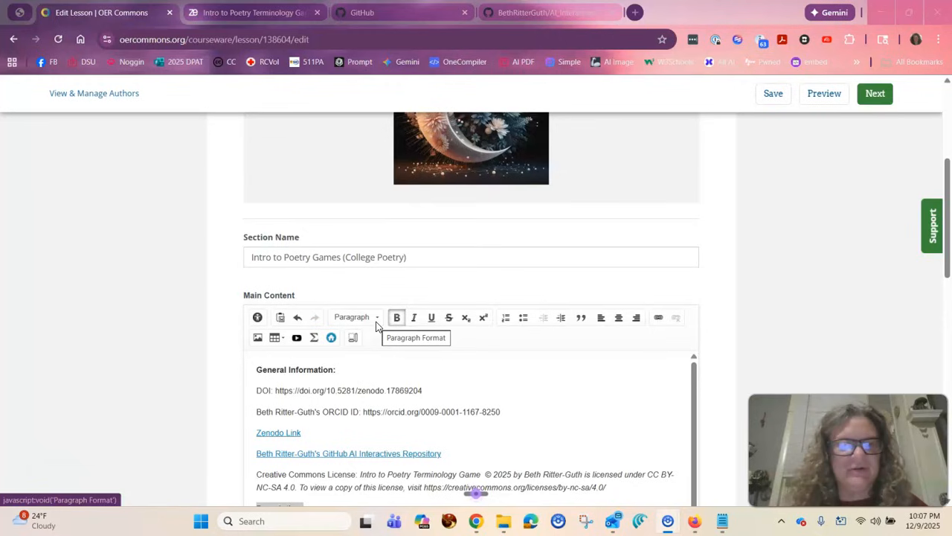
pyautogui.scroll(-2, 375, 326)
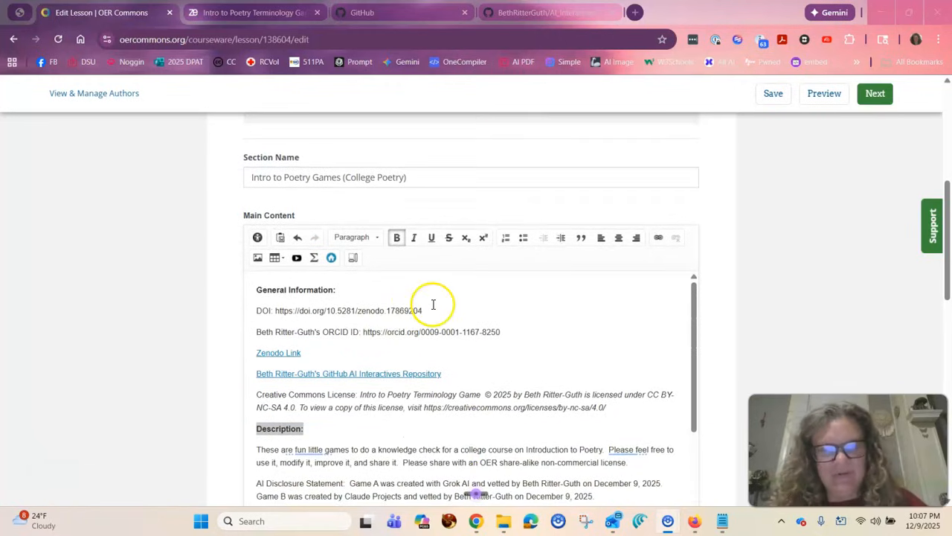
pyautogui.scroll(-1, 468, 319)
pyautogui.scroll(1, 465, 317)
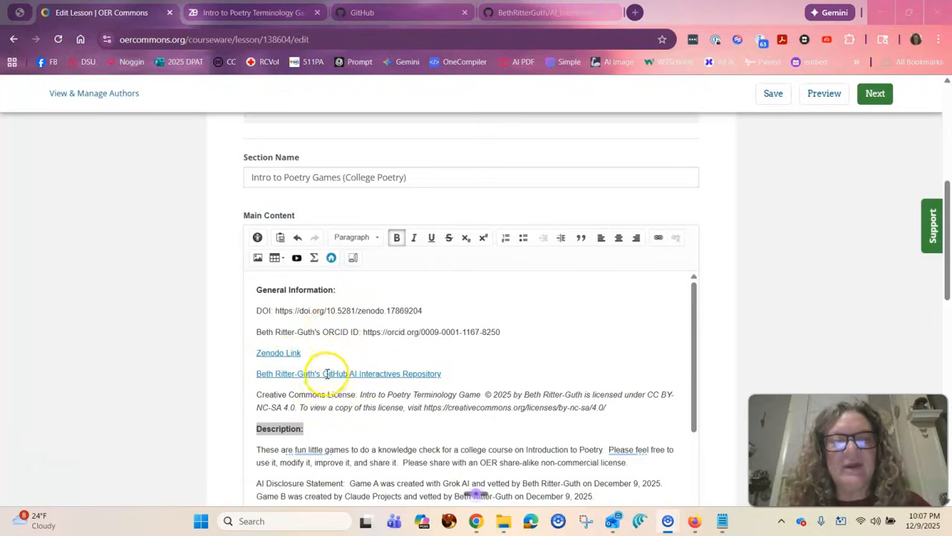
pyautogui.scroll(-1, 406, 350)
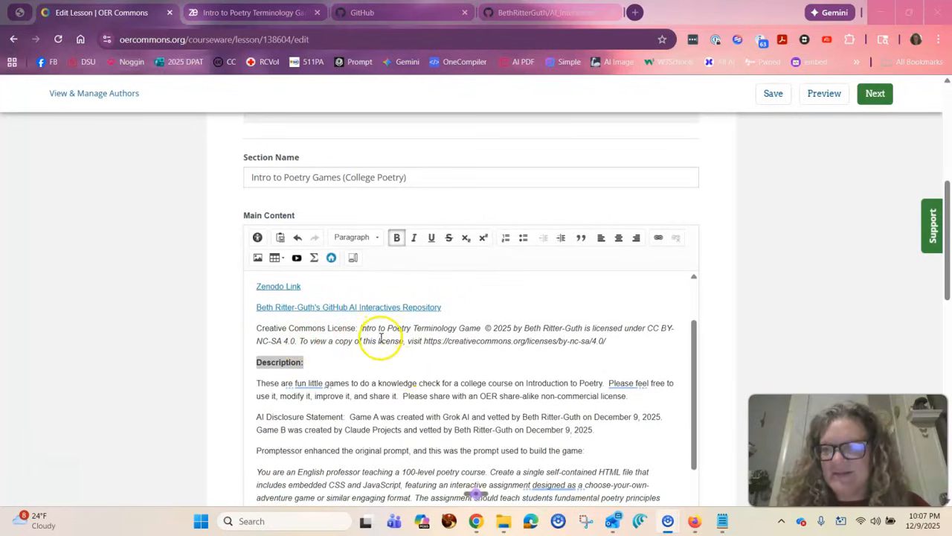
pyautogui.scroll(-1, 382, 344)
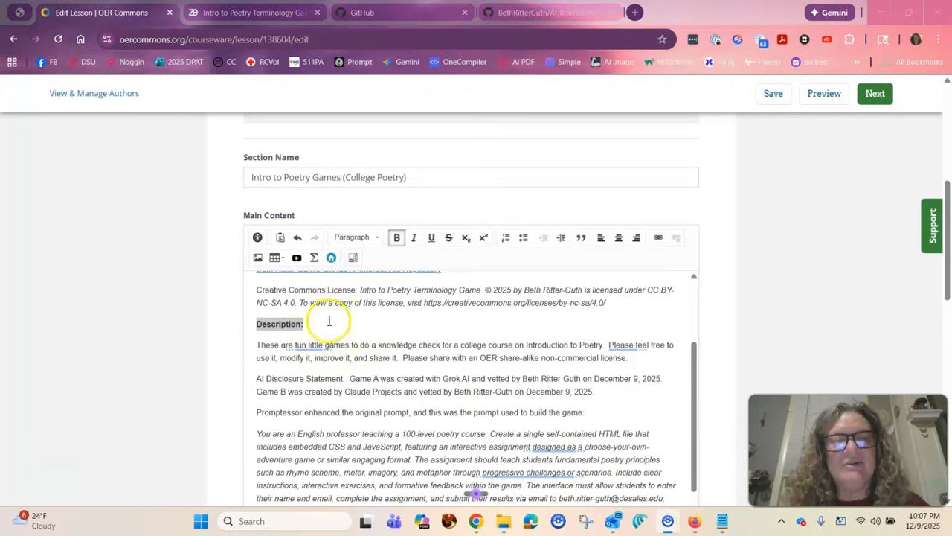
pyautogui.click(329, 320)
pyautogui.scroll(-5, 315, 364)
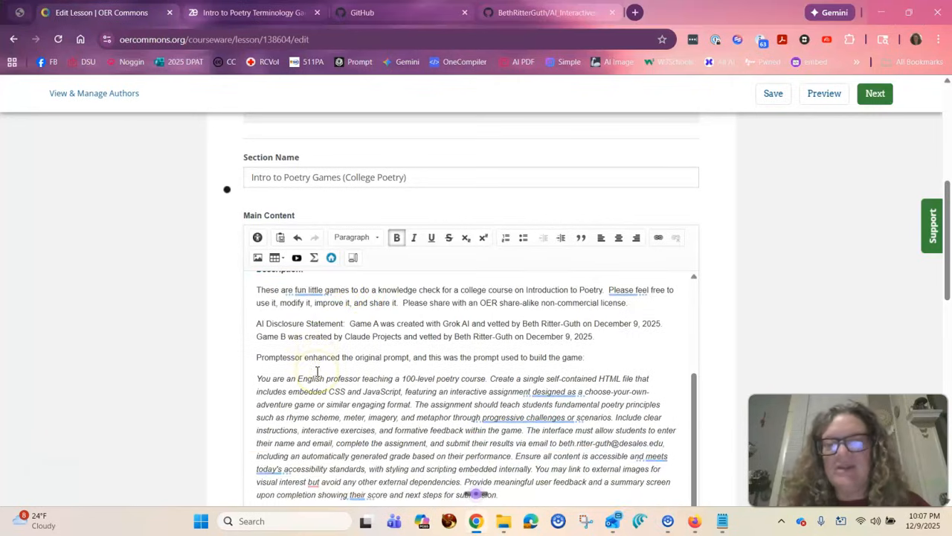
pyautogui.scroll(-1, 318, 370)
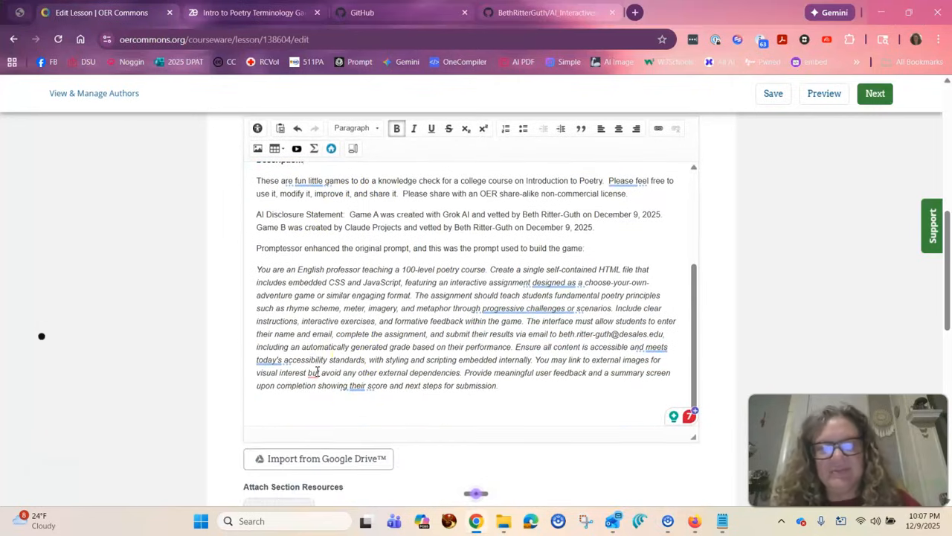
pyautogui.scroll(-2, 354, 361)
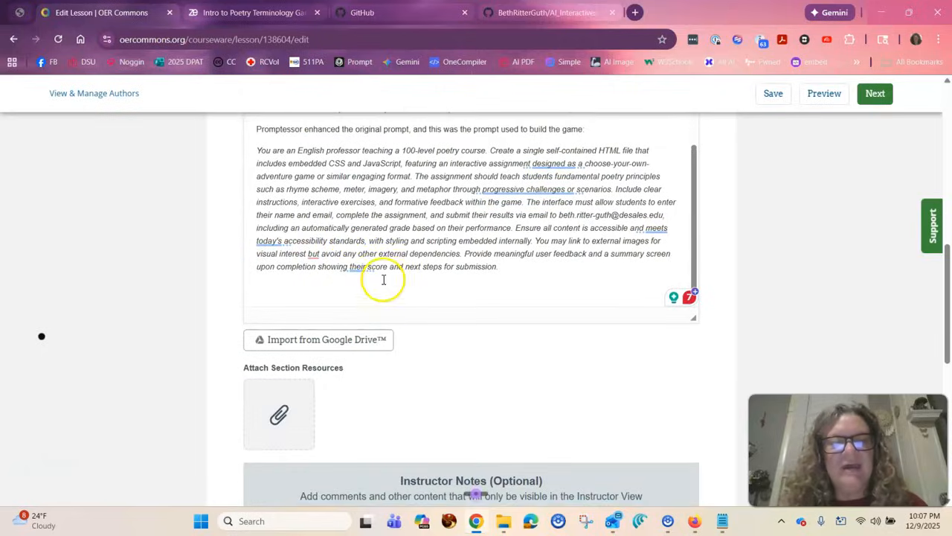
pyautogui.scroll(10, 419, 262)
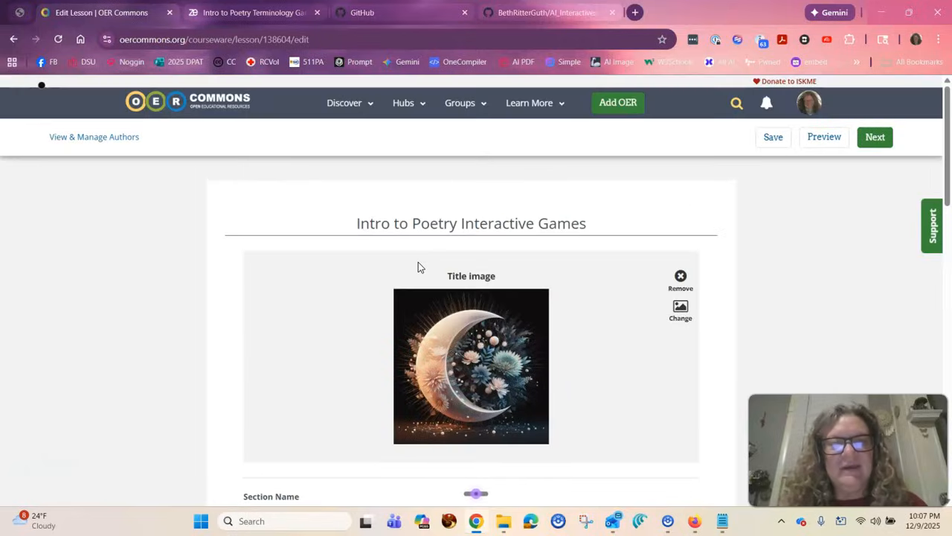
# Add a section resource and choose the file BRGintropoetrygame from the Desktop folder for it.
pyautogui.scroll(-10, 418, 264)
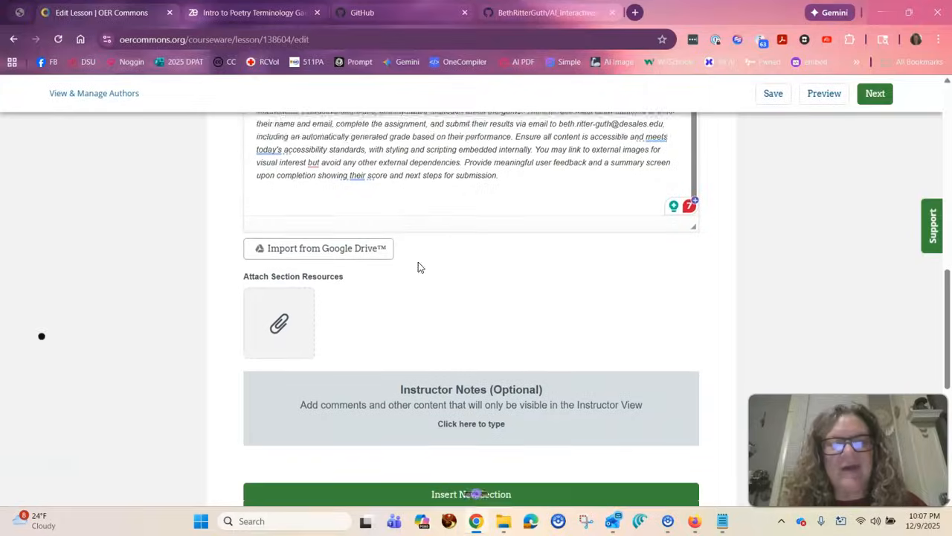
pyautogui.click(302, 315)
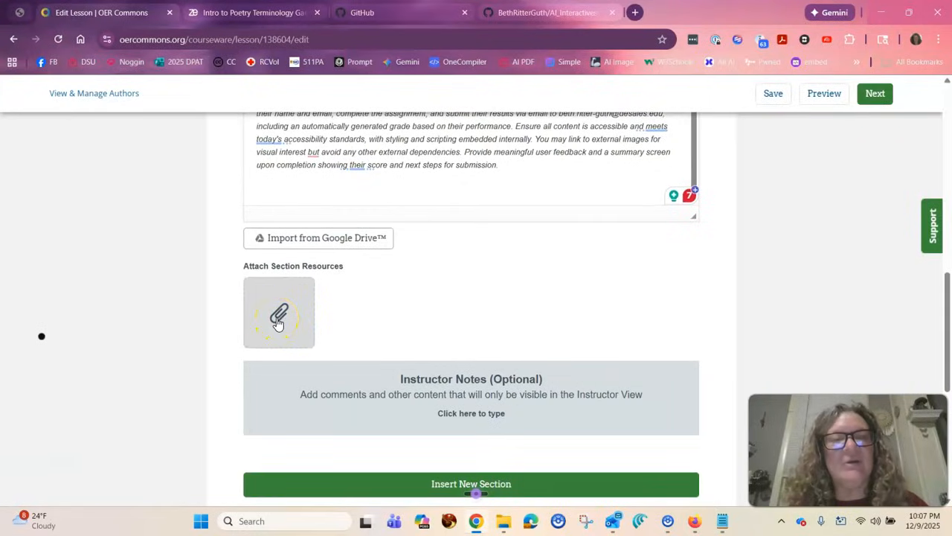
pyautogui.click(278, 320)
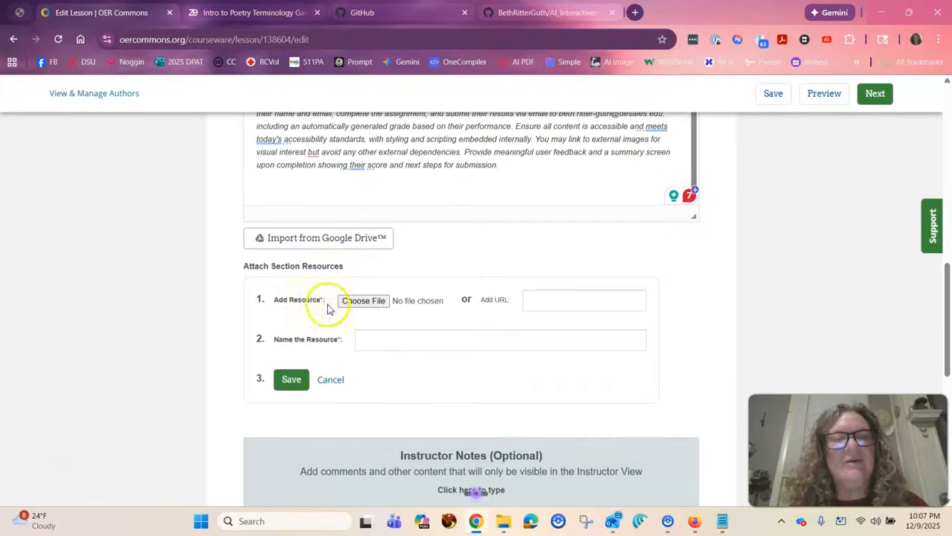
pyautogui.click(362, 301)
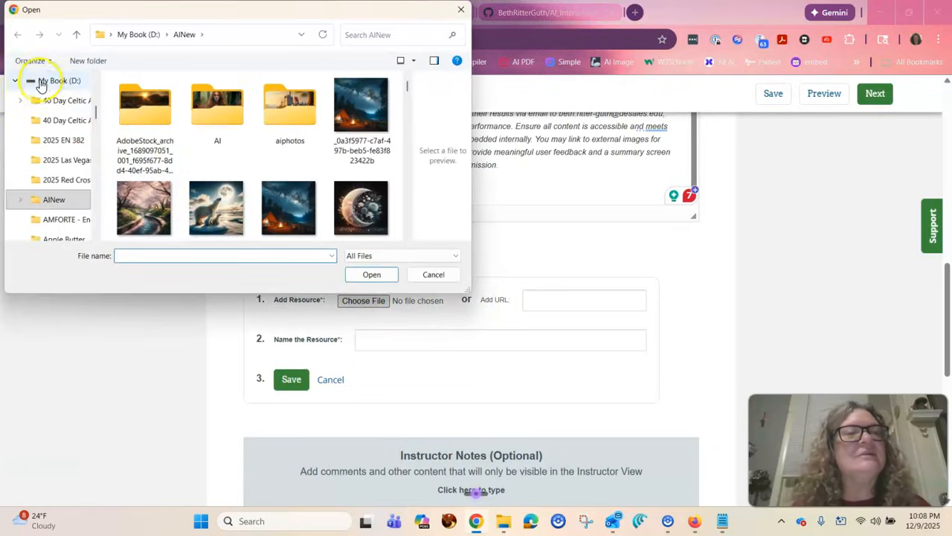
pyautogui.moveTo(93, 108); pyautogui.dragTo(92, 80)
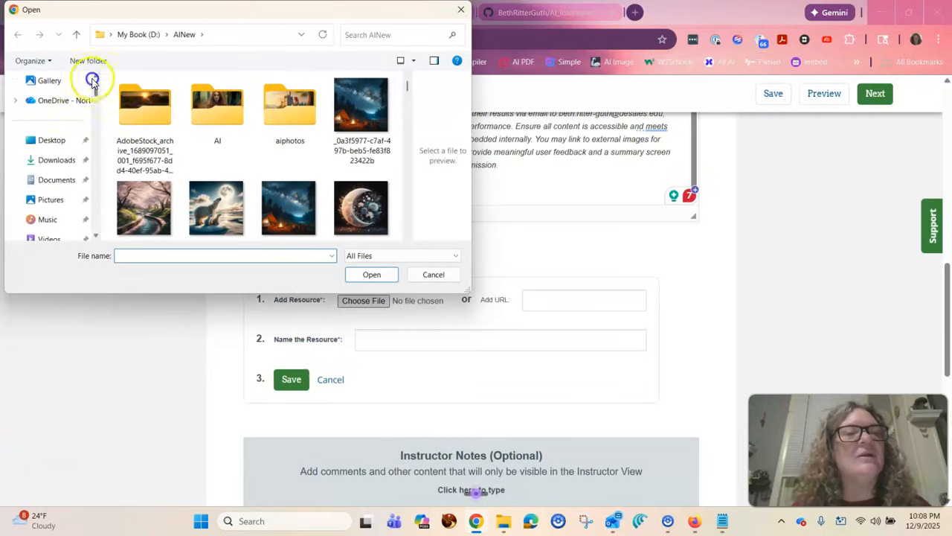
pyautogui.click(52, 140)
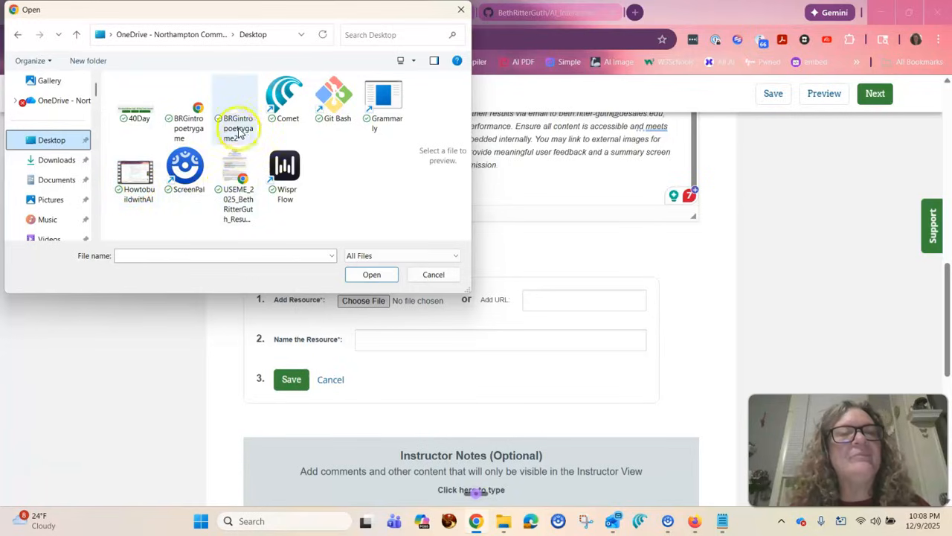
pyautogui.click(185, 128)
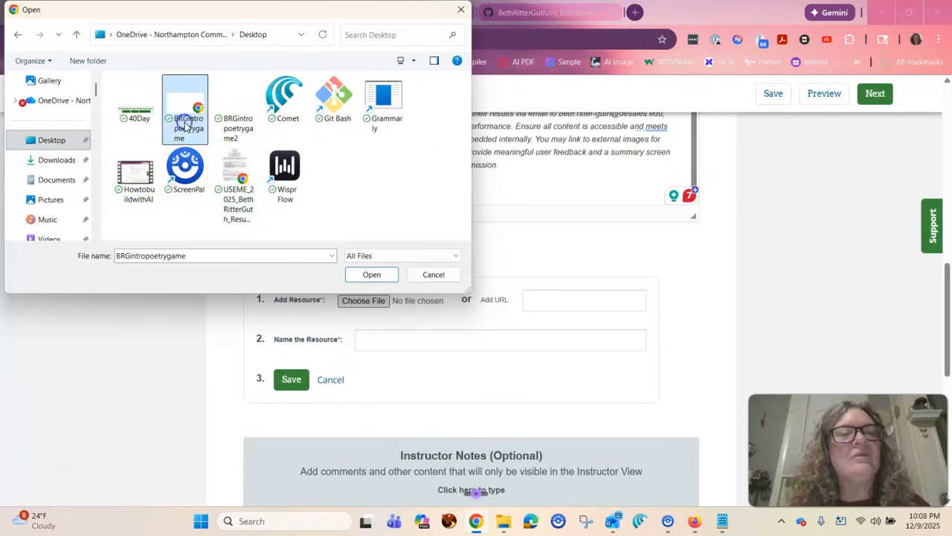
pyautogui.click(363, 274)
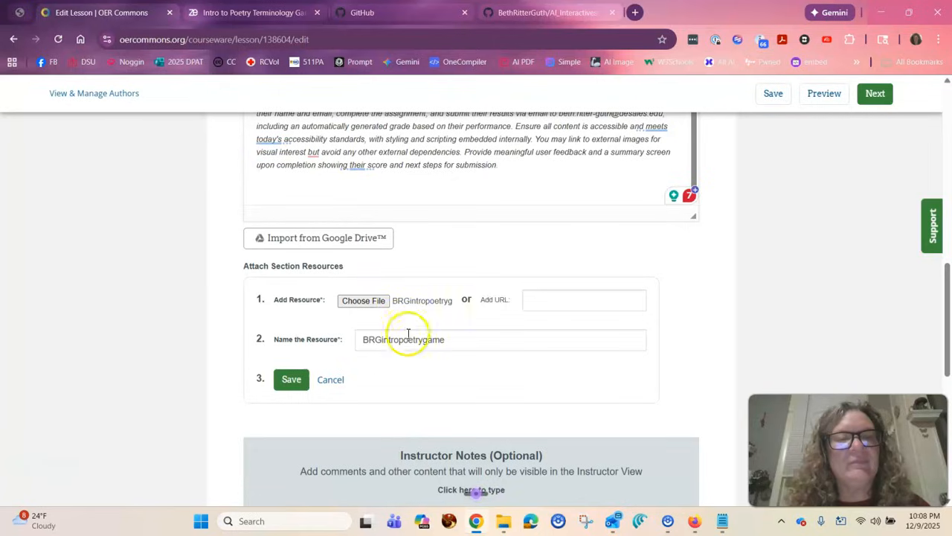
# Name the attached section resource "Intro to Poetry Terminology (A)" and save it.
pyautogui.moveTo(456, 339); pyautogui.dragTo(365, 339)
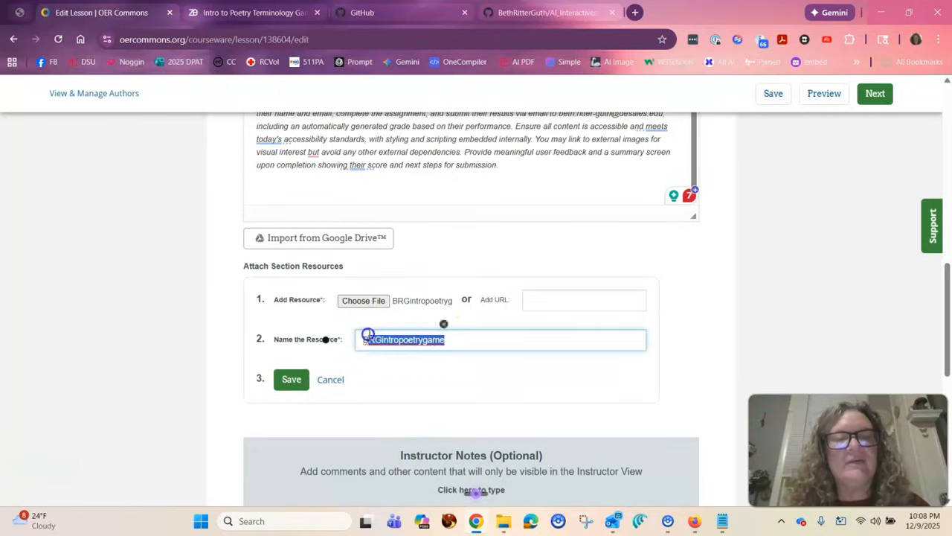
pyautogui.press('BackSpace')
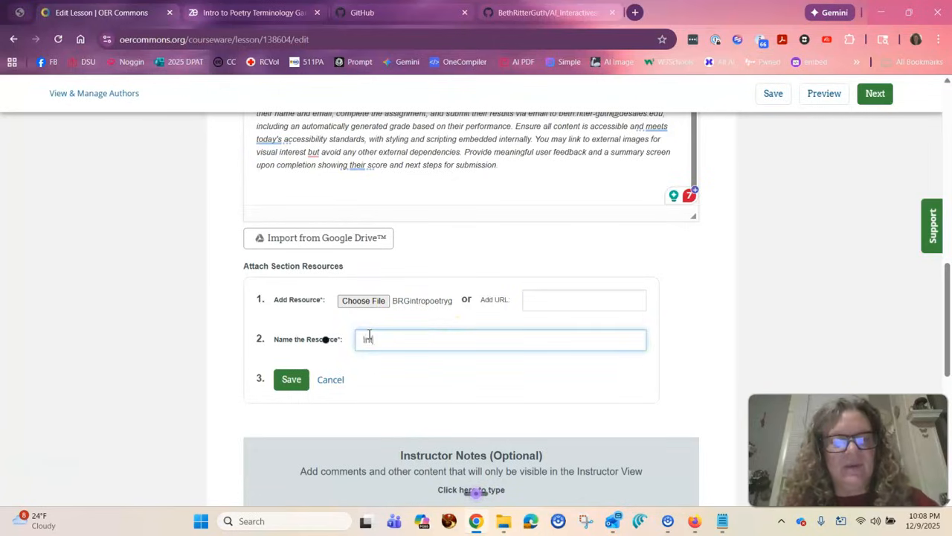
pyautogui.write('Intro to Poetr')
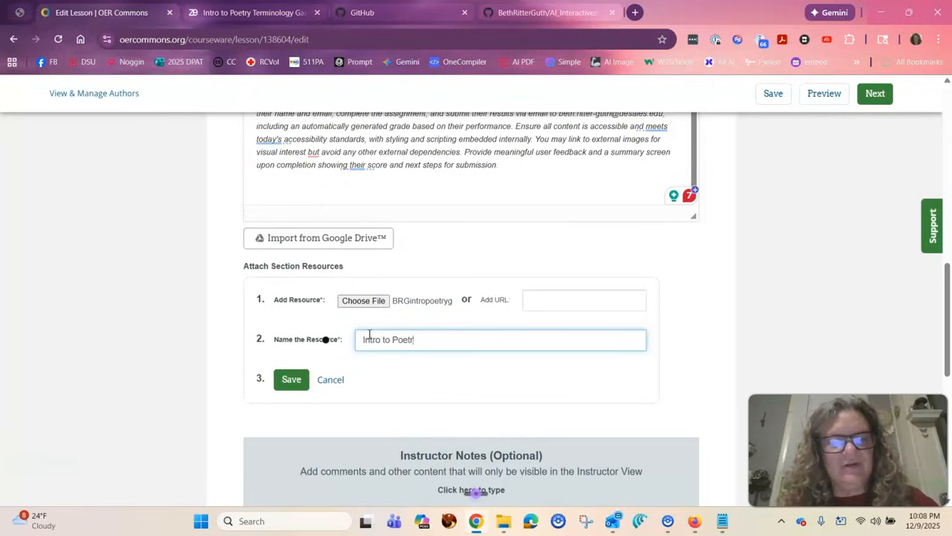
pyautogui.write('y Terminology (A')
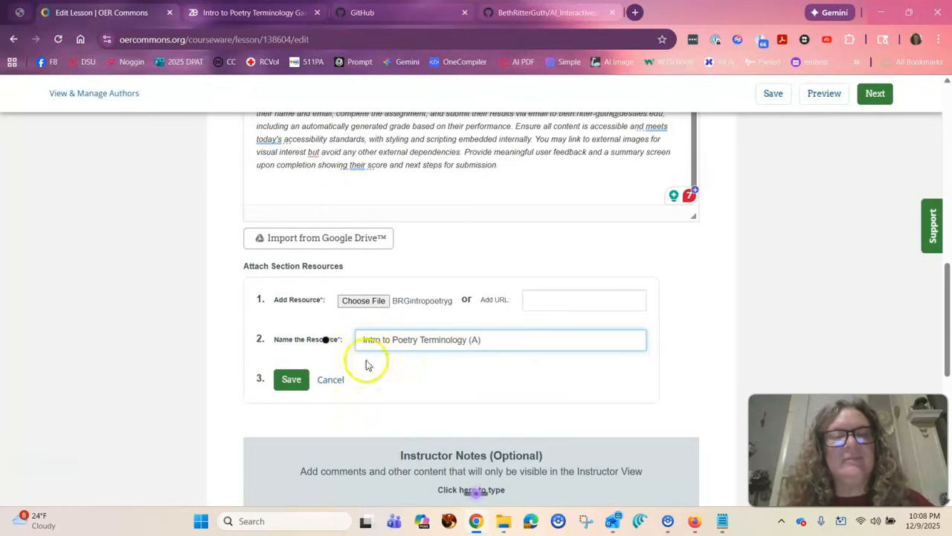
pyautogui.click(291, 379)
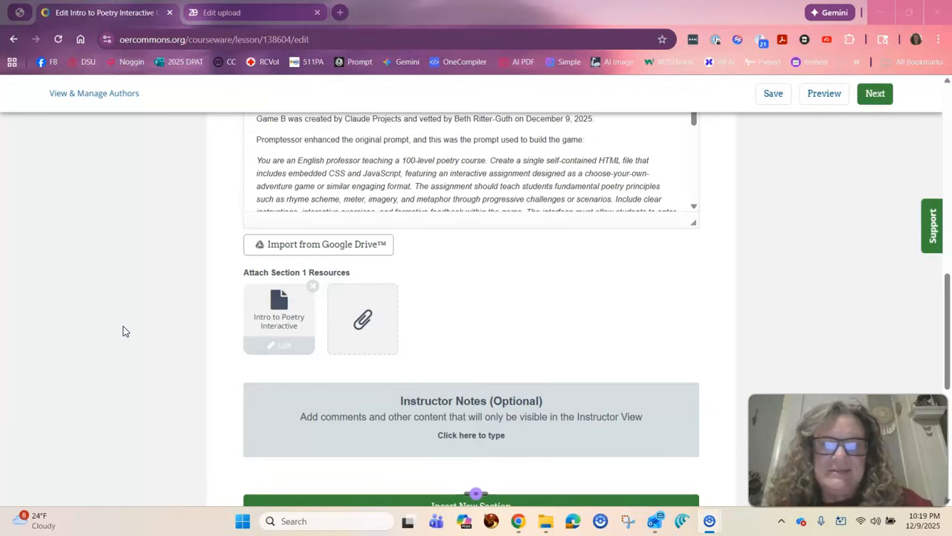
# Look at the zipped Intro to Poetry Interactive Games folder on the desktop and return to the resource in Chrome.
pyautogui.click(880, 13)
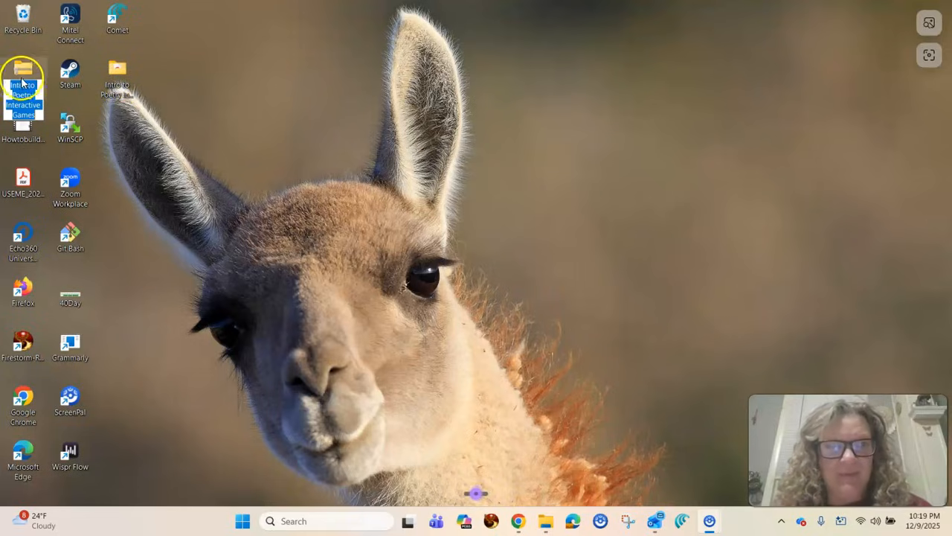
pyautogui.click(518, 521)
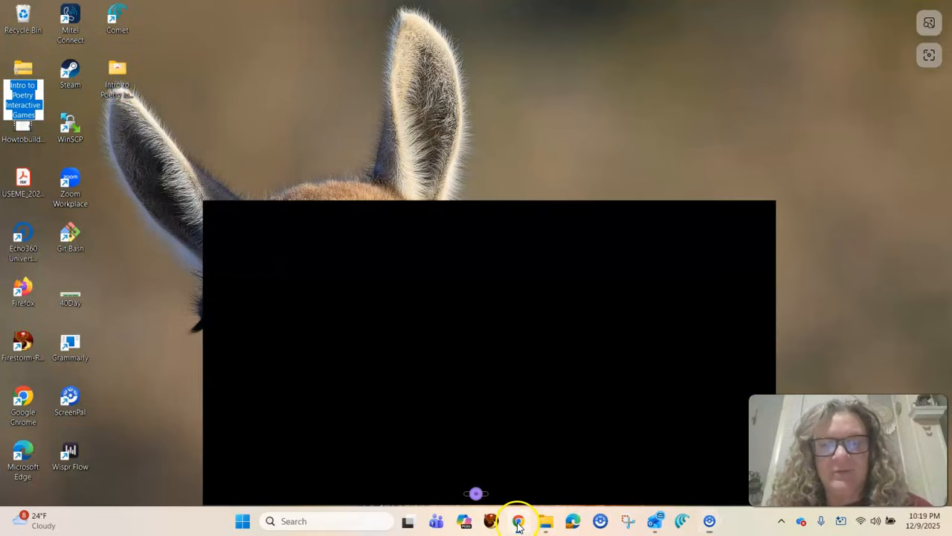
# Preview the resource in Instructor View and examine its title image, section content, downloadable ZIP and folder-saving options.
pyautogui.scroll(10, 519, 274)
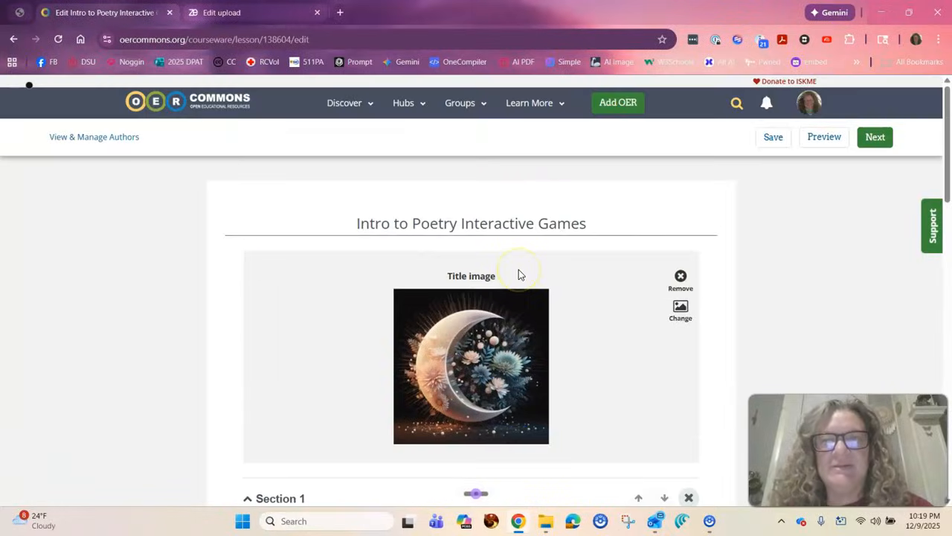
pyautogui.click(826, 139)
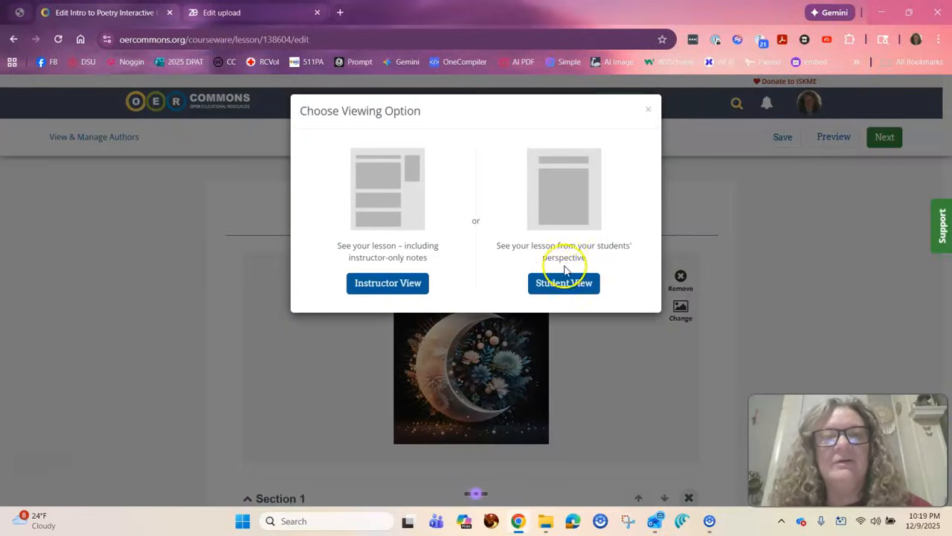
pyautogui.click(390, 278)
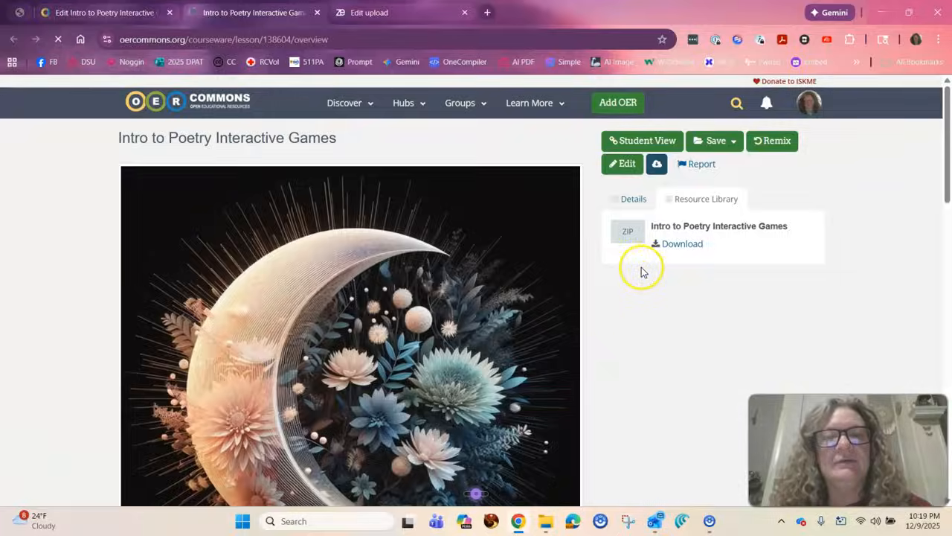
pyautogui.scroll(-4, 637, 286)
pyautogui.scroll(3, 638, 286)
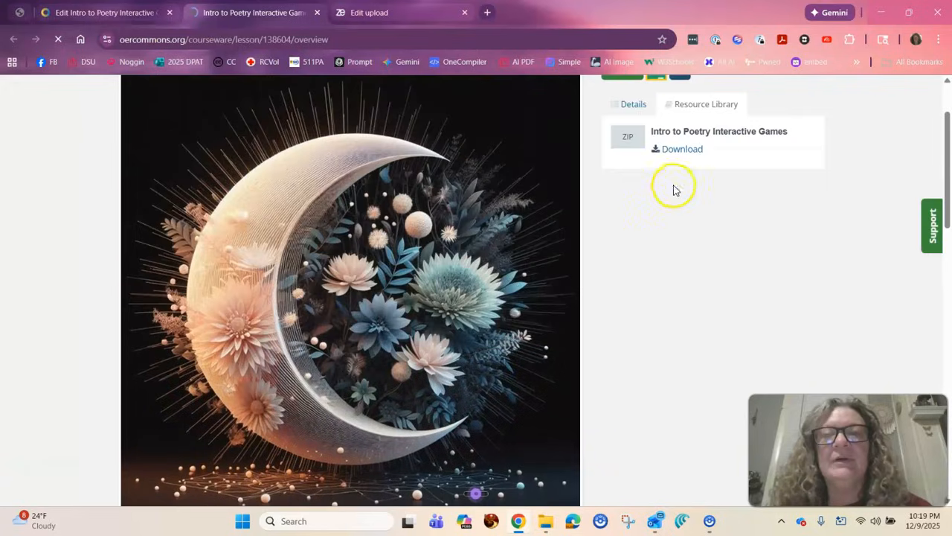
pyautogui.scroll(-6, 649, 278)
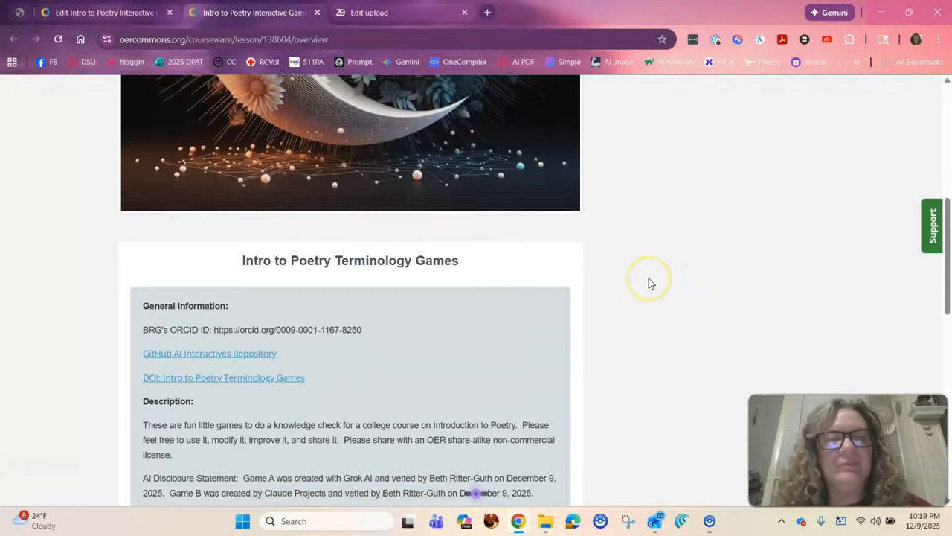
pyautogui.scroll(-5, 402, 430)
pyautogui.scroll(12, 403, 430)
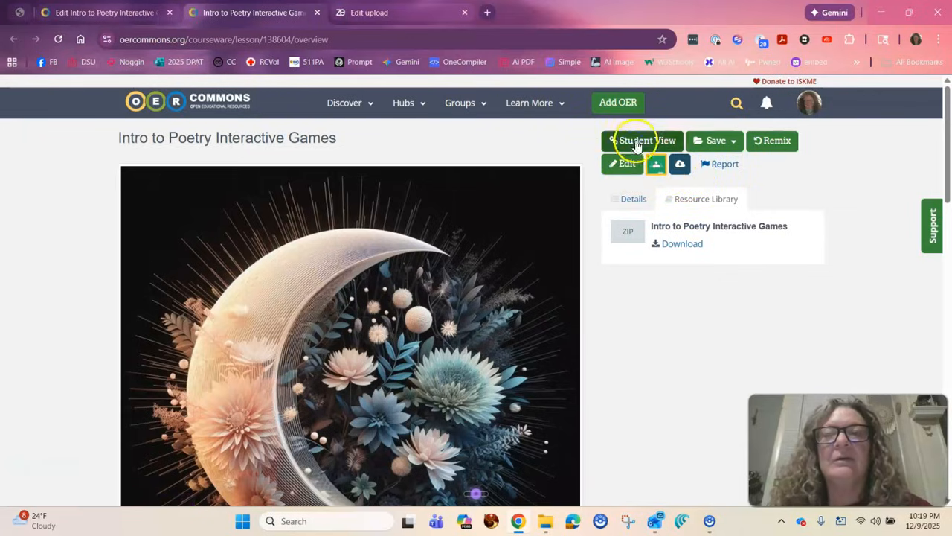
pyautogui.click(692, 151)
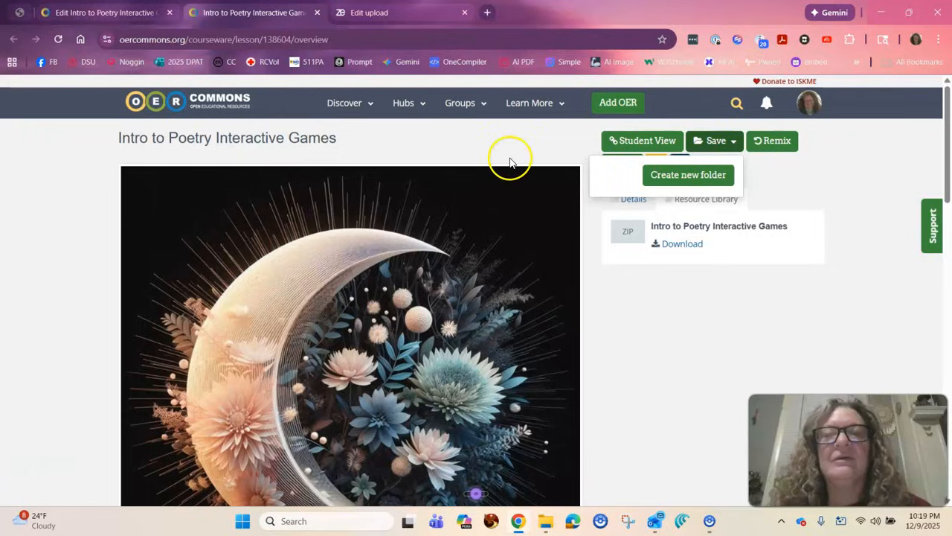
pyautogui.click(344, 141)
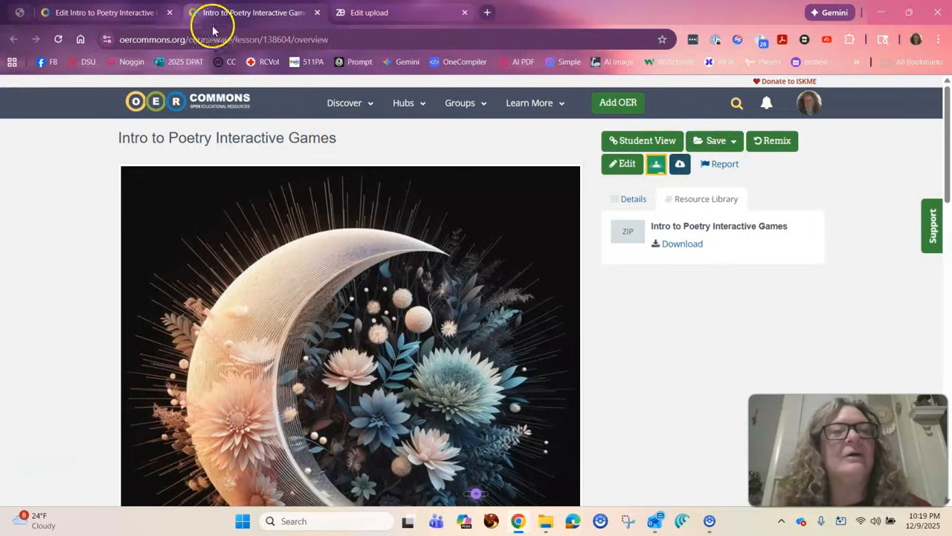
# Return to editing the resource, dismiss the viewing options and continue to its description page.
pyautogui.click(99, 15)
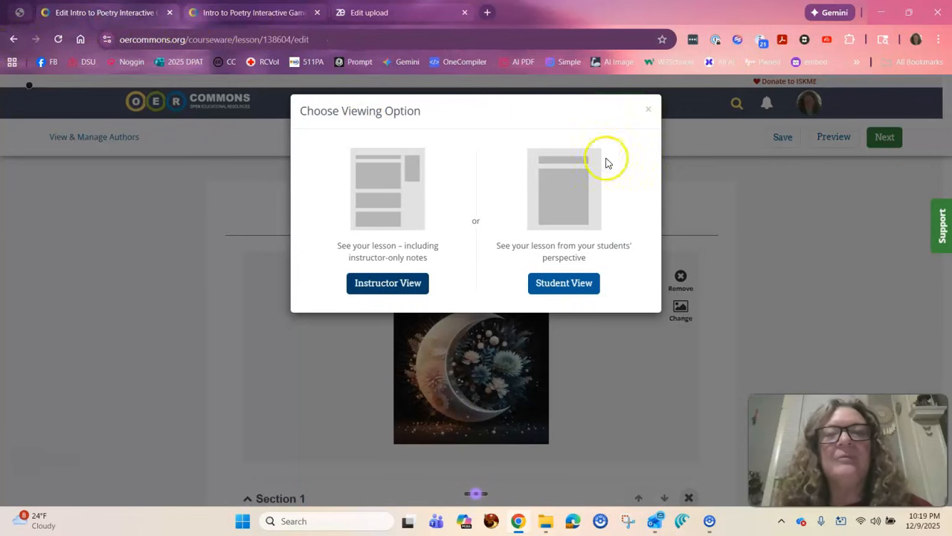
pyautogui.click(648, 110)
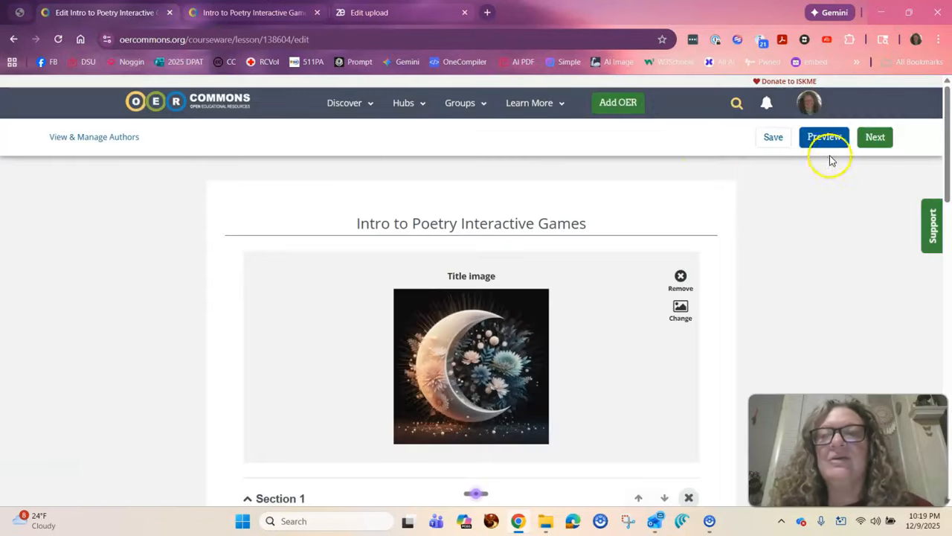
pyautogui.click(875, 138)
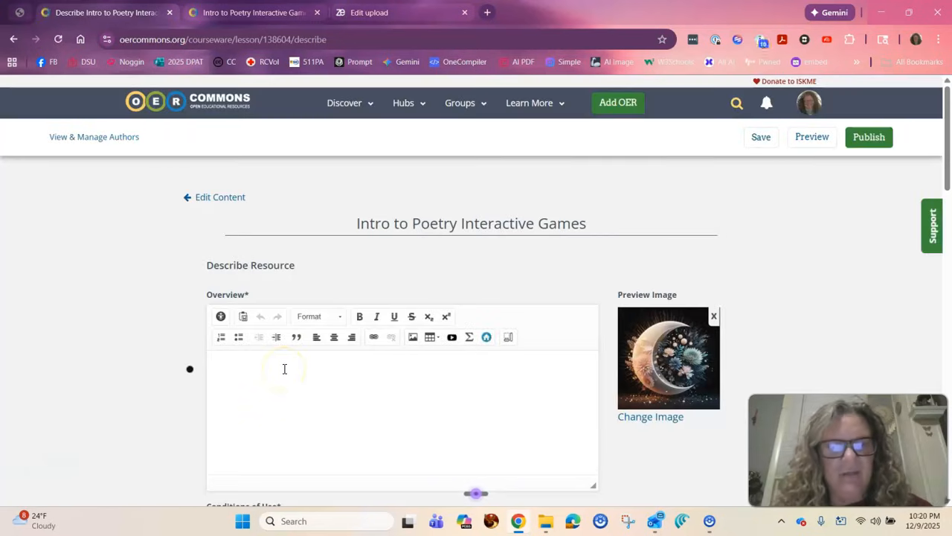
# Copy the full description text from the Zenodo record into the OER Commons resource's Overview.
pyautogui.click(348, 13)
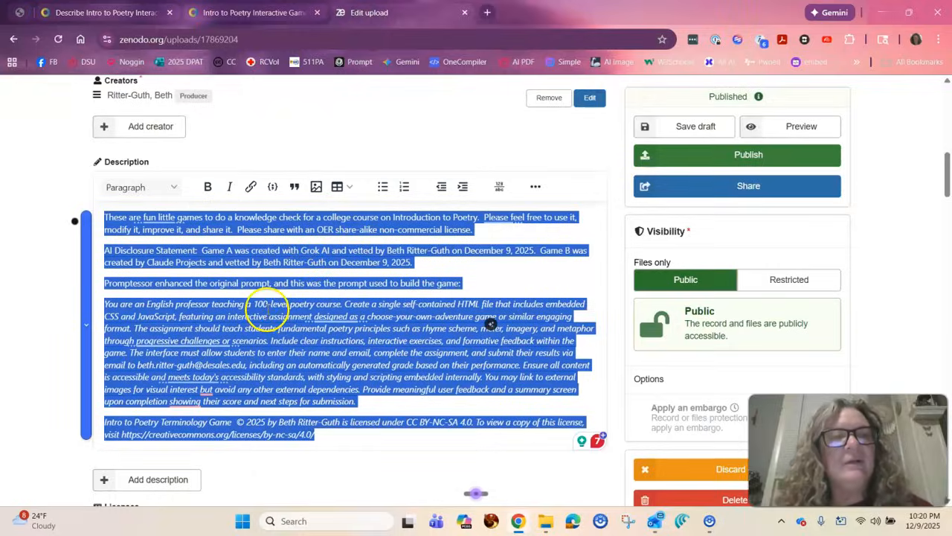
pyautogui.moveTo(316, 436); pyautogui.dragTo(96, 214)
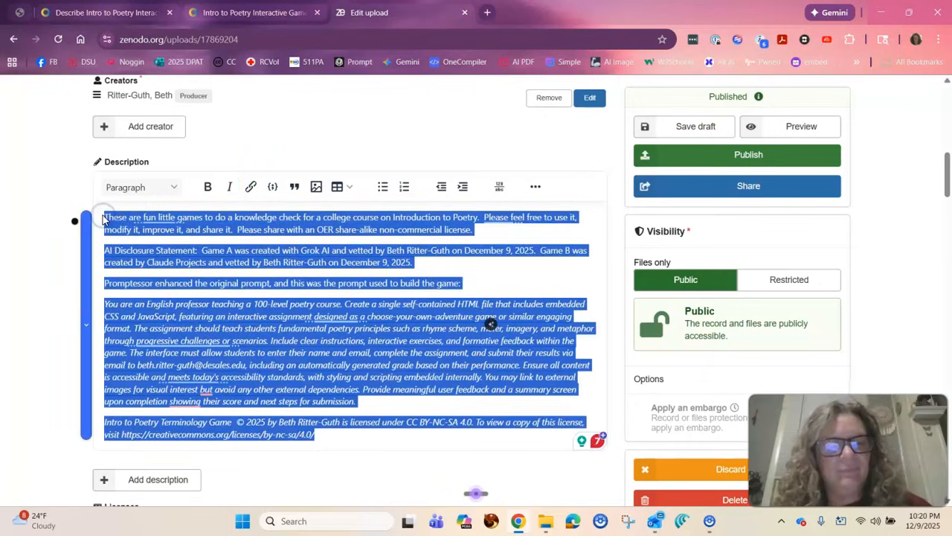
pyautogui.click(116, 15)
pyautogui.click(229, 368)
pyautogui.hotkey('ctrl', 'v')
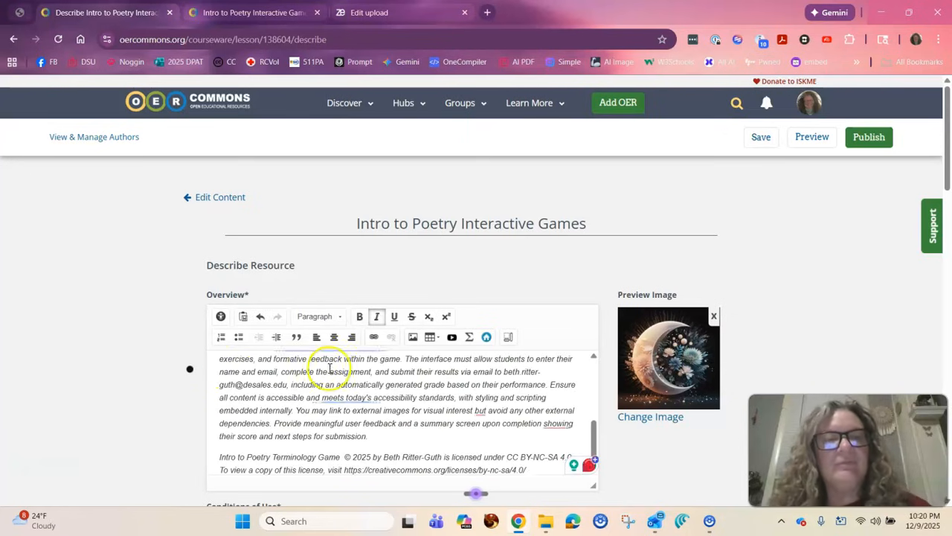
# Set the resource's conditions of use to Attribution Non-Commercial Share Alike.
pyautogui.scroll(-3, 329, 368)
pyautogui.scroll(-3, 330, 368)
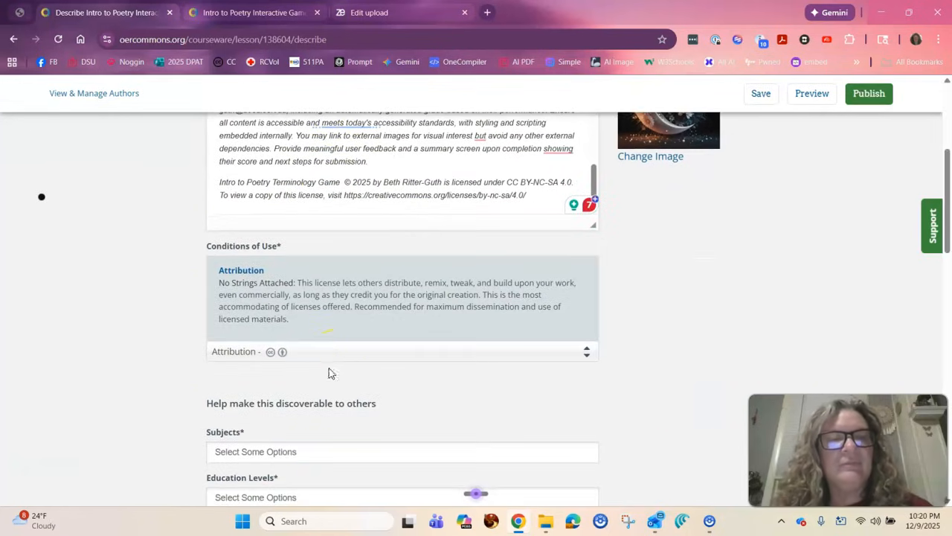
pyautogui.scroll(-1, 358, 318)
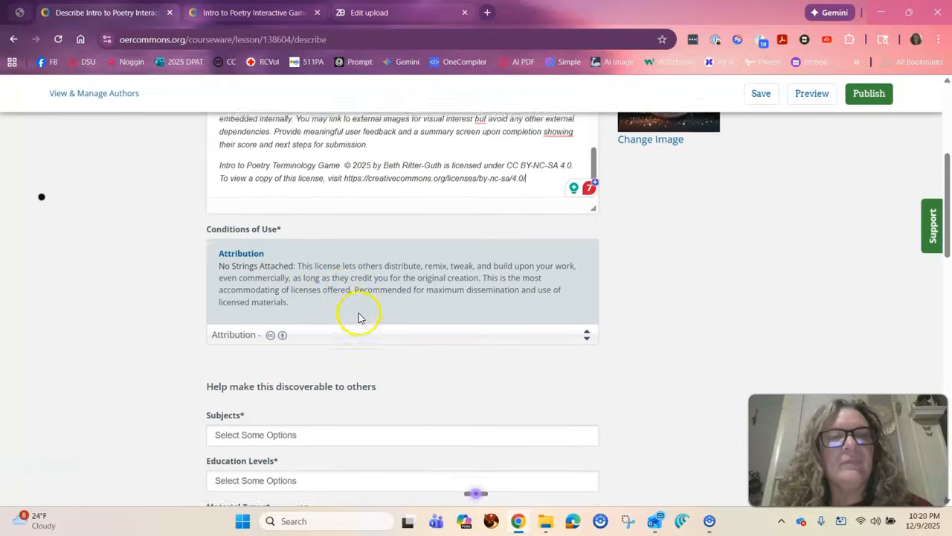
pyautogui.click(401, 320)
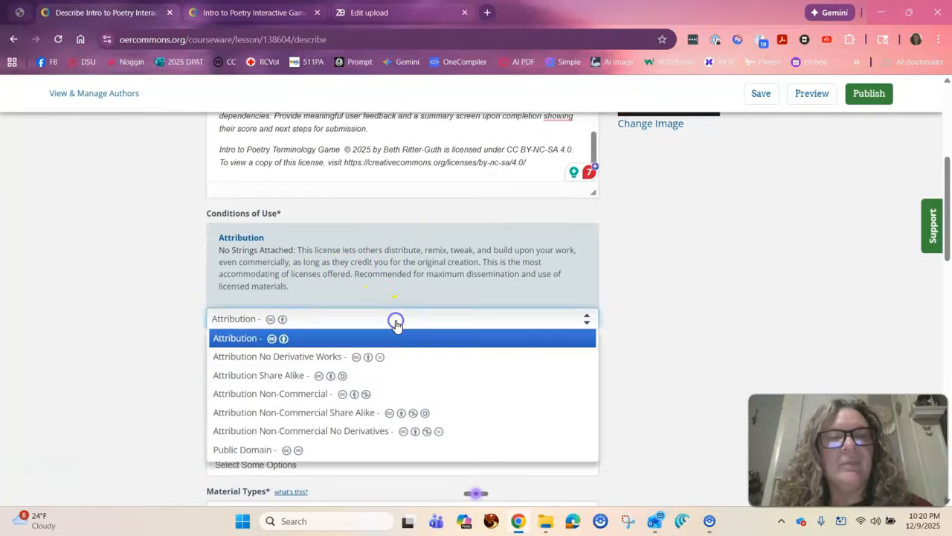
pyautogui.click(344, 412)
# Assign Literature as the resource's subject.
pyautogui.scroll(-2, 369, 387)
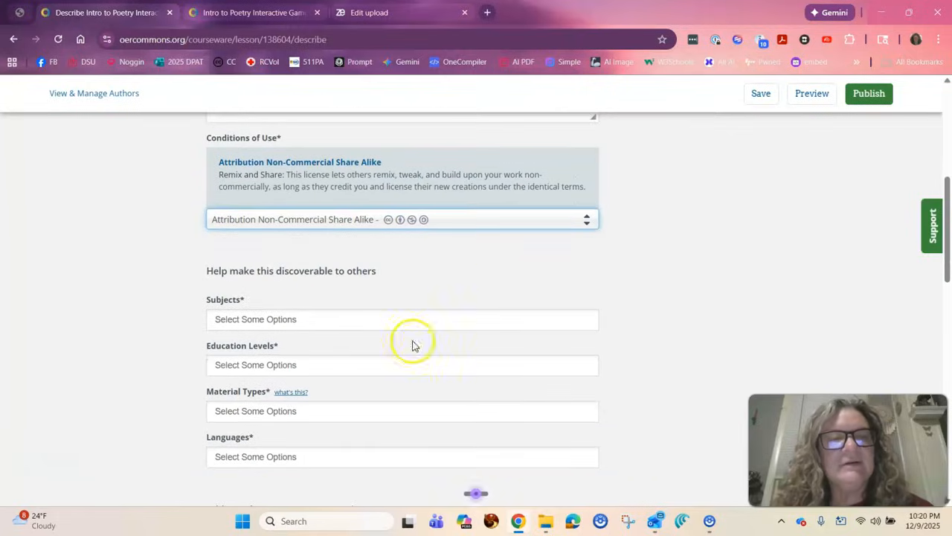
pyautogui.click(330, 322)
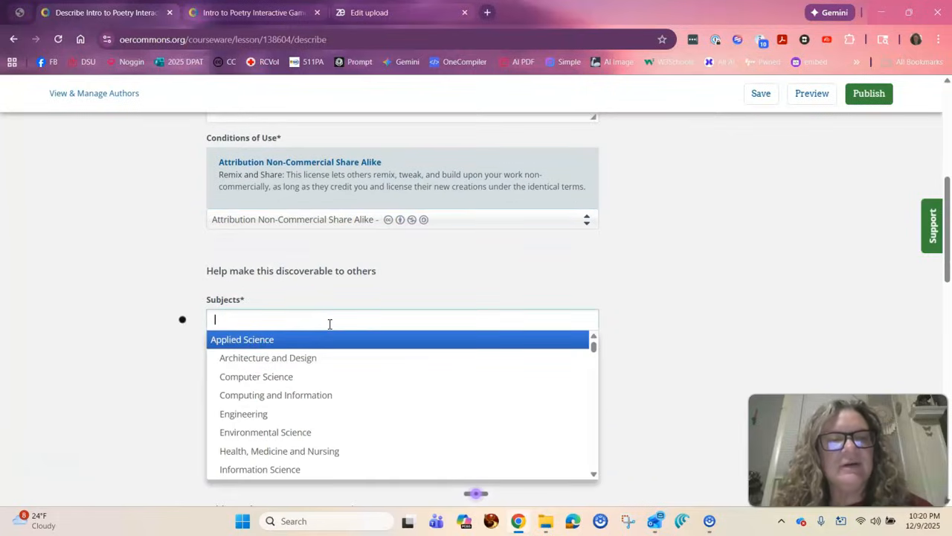
pyautogui.write('Liter')
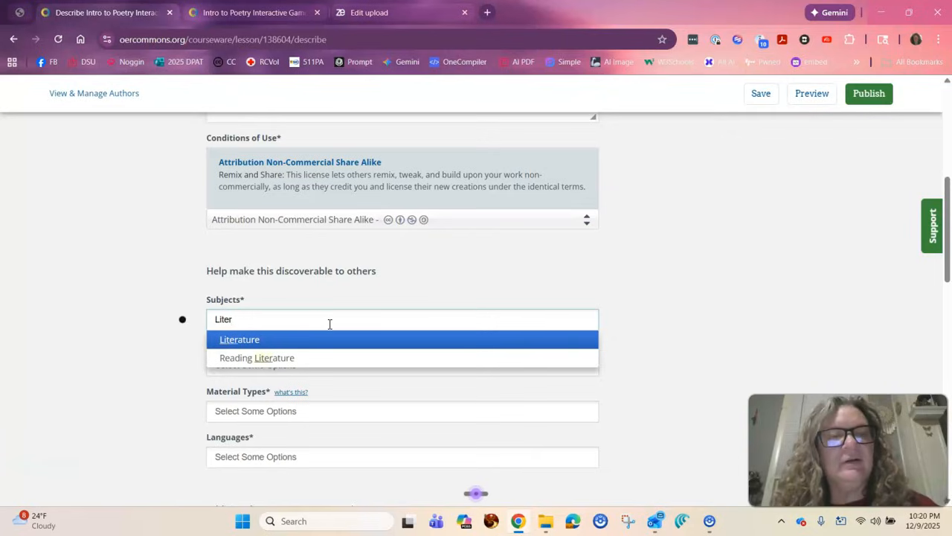
pyautogui.click(240, 339)
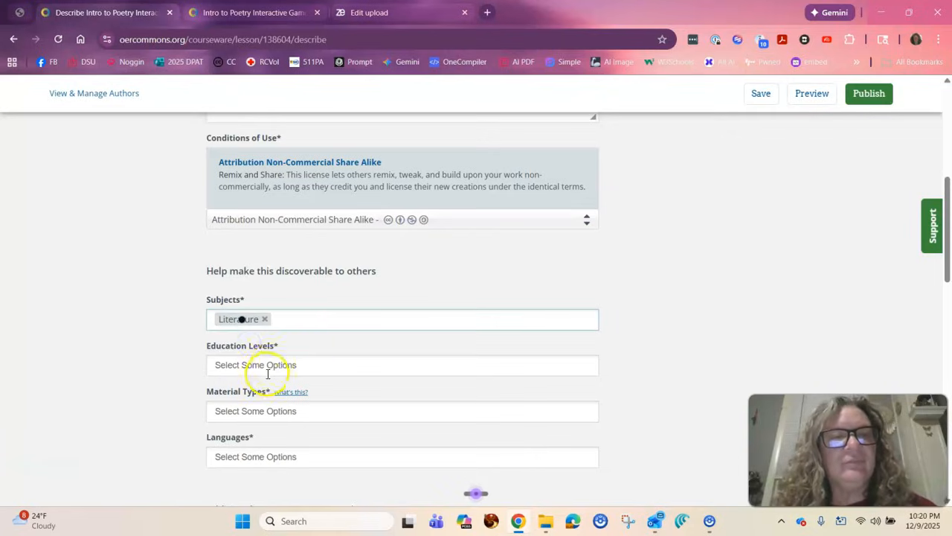
# Set the education levels to Community College / Lower Division and College / Upper Division.
pyautogui.click(265, 368)
pyautogui.scroll(-2, 270, 431)
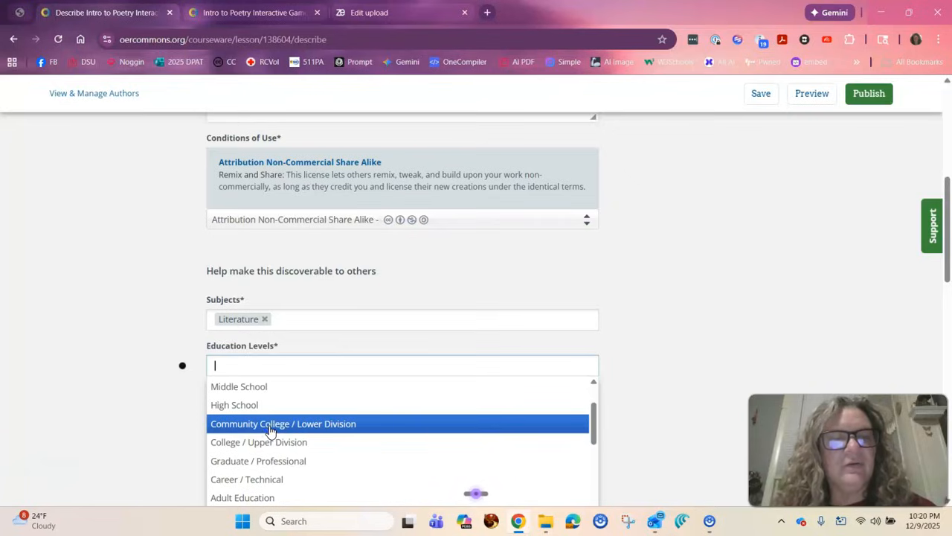
pyautogui.click(269, 425)
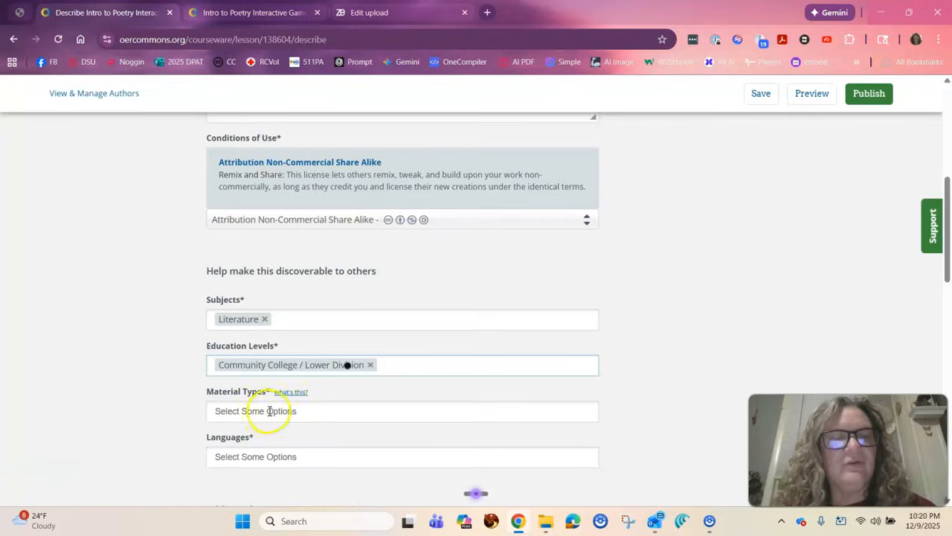
pyautogui.click(397, 366)
pyautogui.scroll(-1, 330, 460)
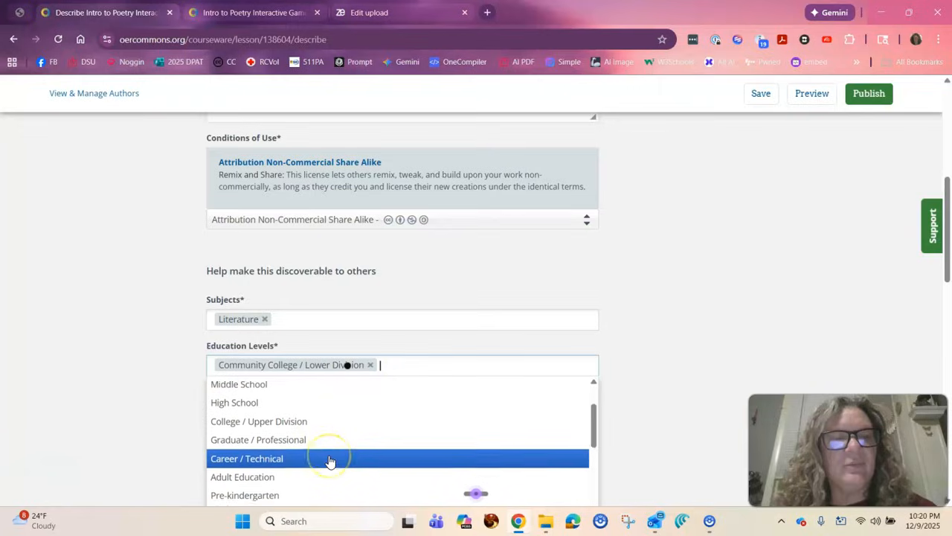
pyautogui.click(329, 425)
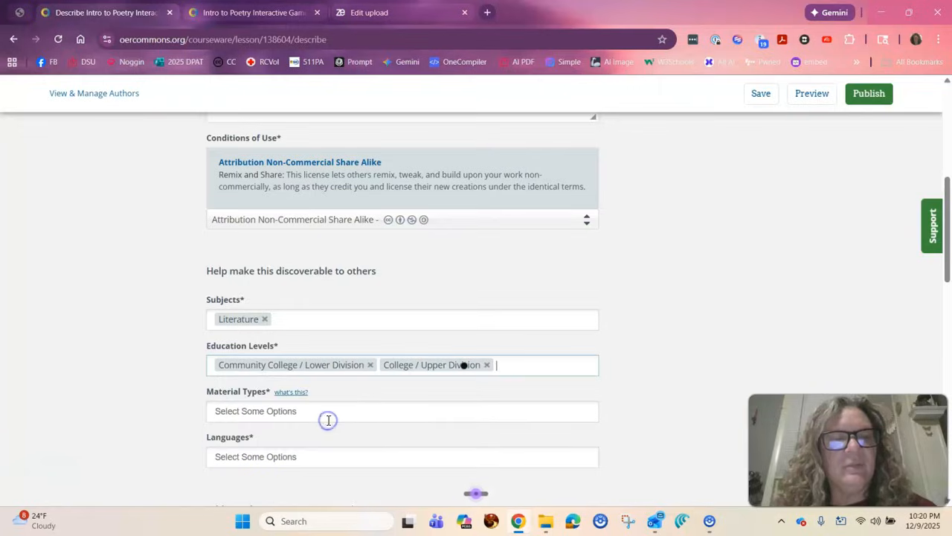
# Set the resource's material type to Activity/Lab and its language to English.
pyautogui.click(284, 410)
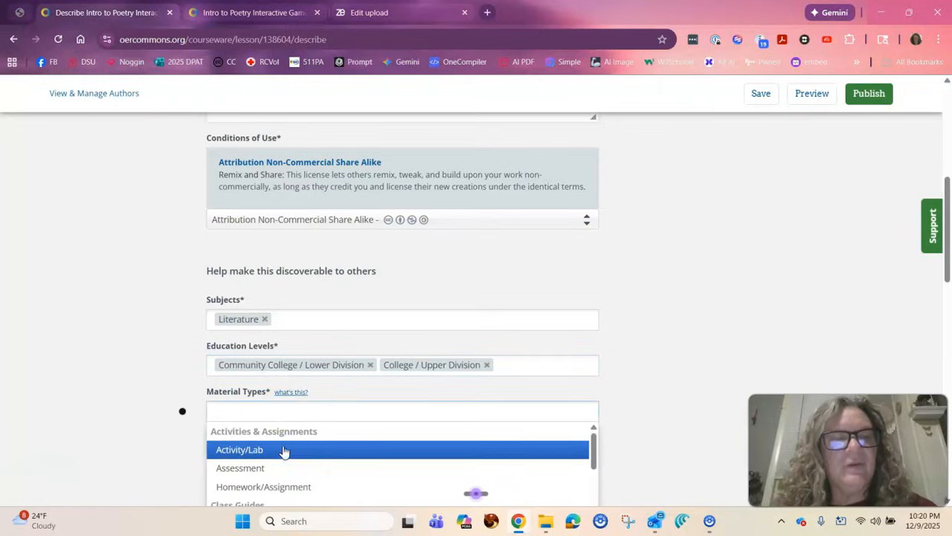
pyautogui.click(261, 449)
pyautogui.scroll(-1, 303, 409)
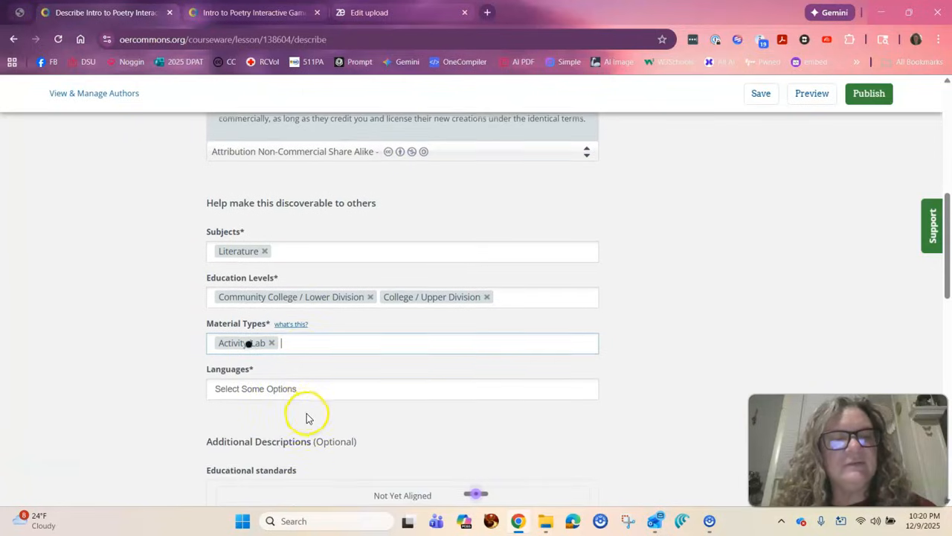
pyautogui.click(293, 384)
pyautogui.write('E')
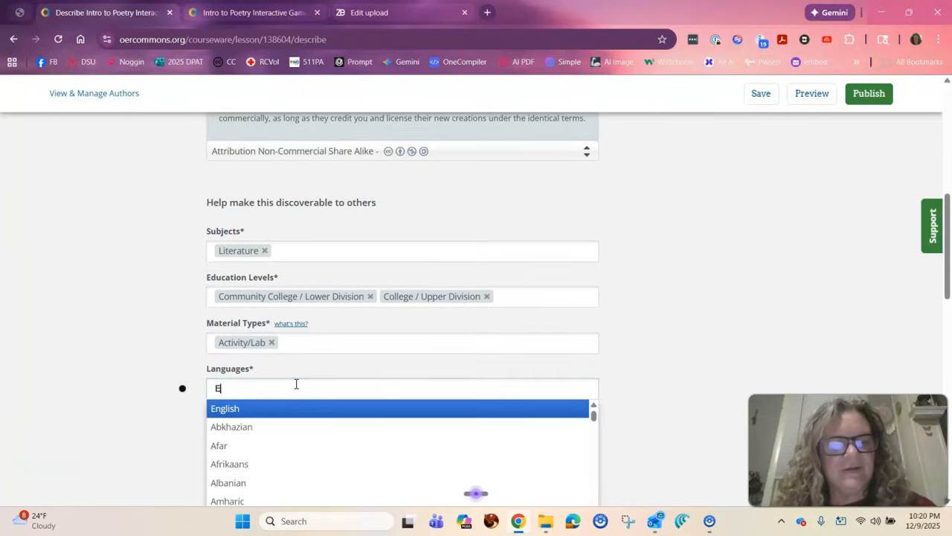
pyautogui.write('ng')
pyautogui.click(238, 410)
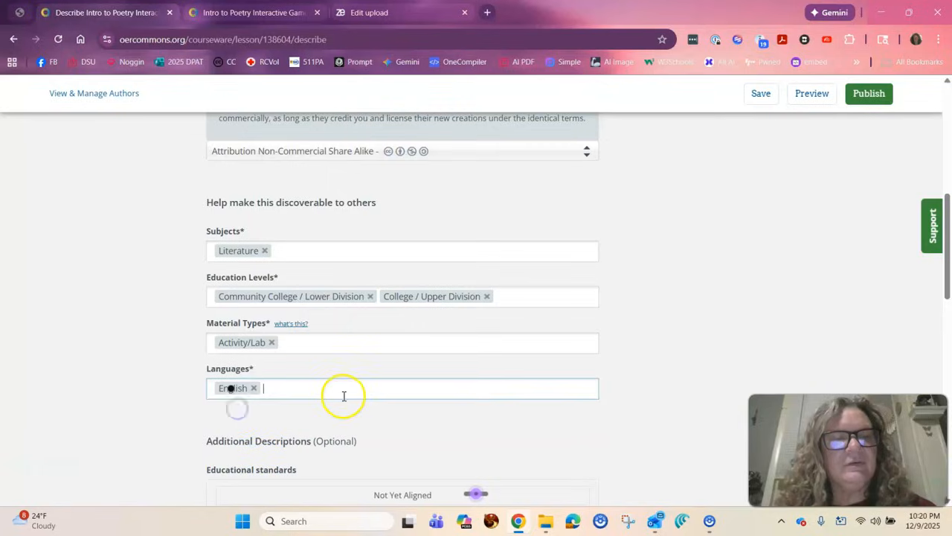
# Leave the optional descriptions empty and accept the acknowledgement of use permissions declaring the right to use and share all content.
pyautogui.scroll(-3, 343, 396)
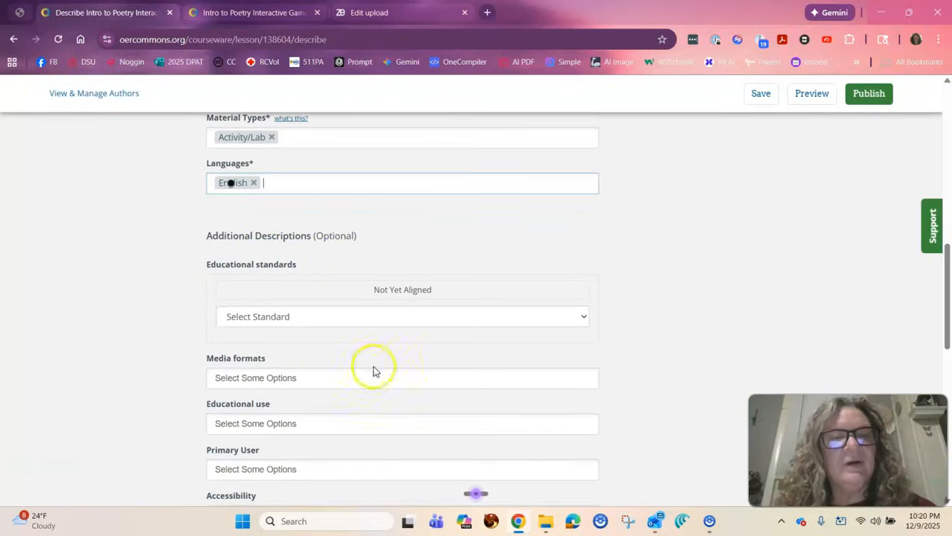
pyautogui.scroll(-1, 468, 323)
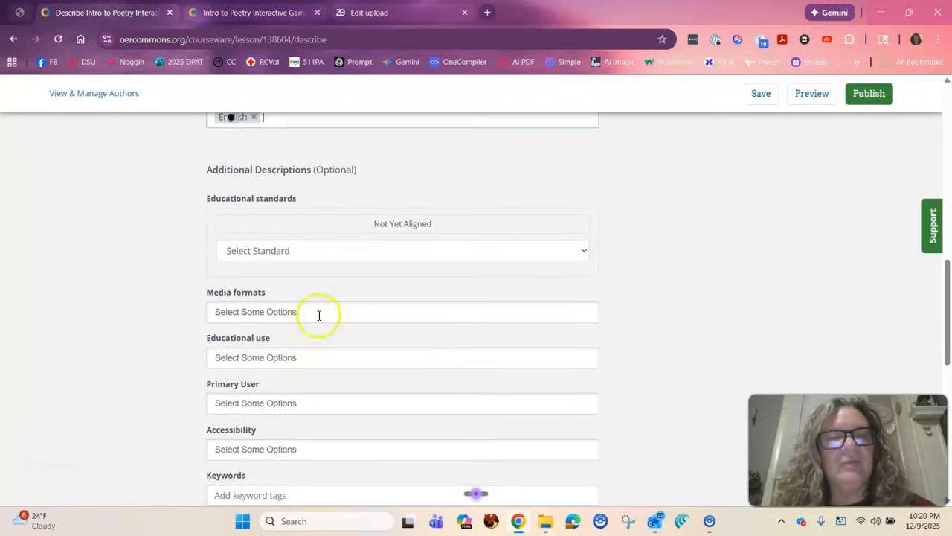
pyautogui.scroll(-1, 315, 350)
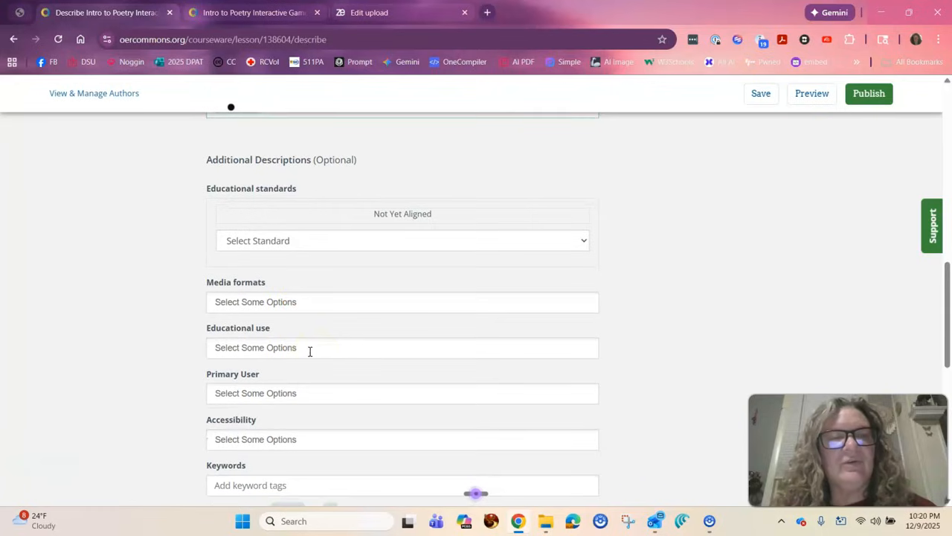
pyautogui.press('super+Tab')
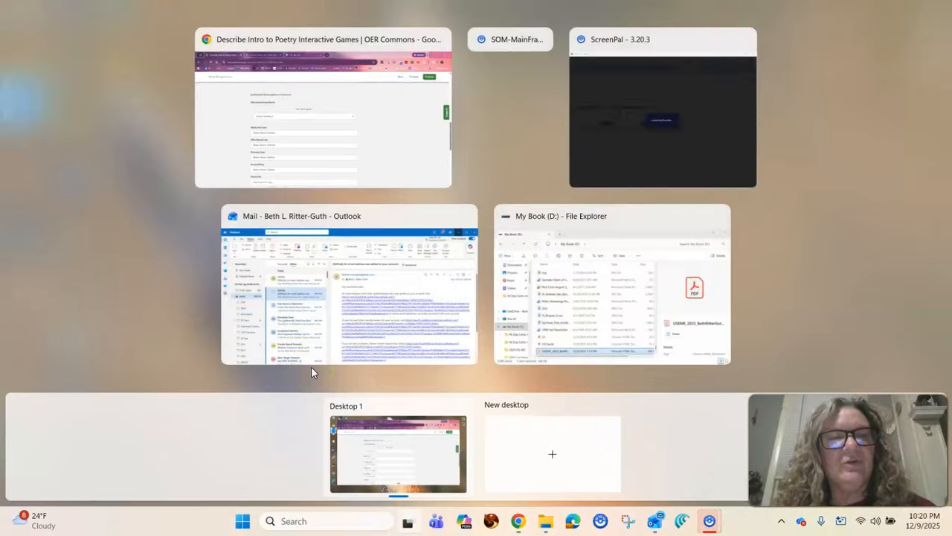
pyautogui.click(369, 137)
pyautogui.scroll(-1, 331, 325)
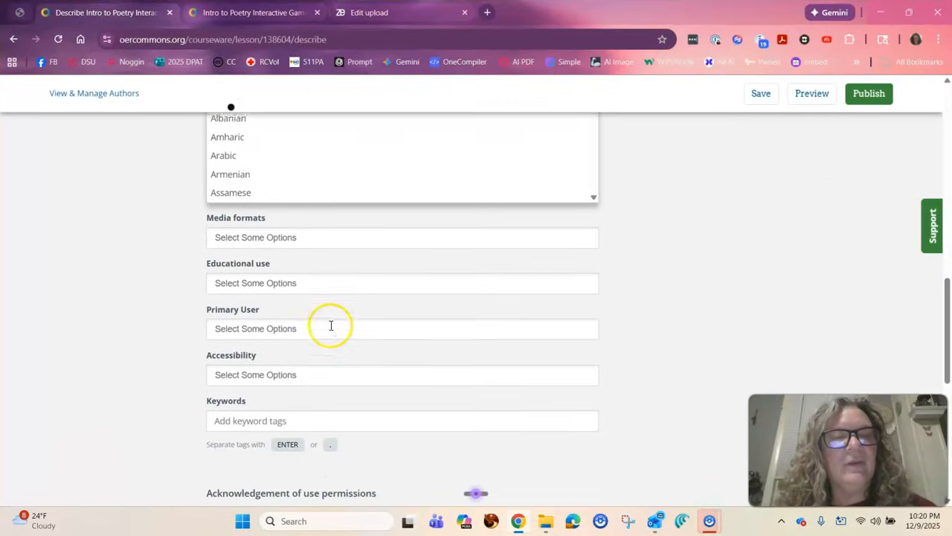
pyautogui.scroll(-4, 331, 325)
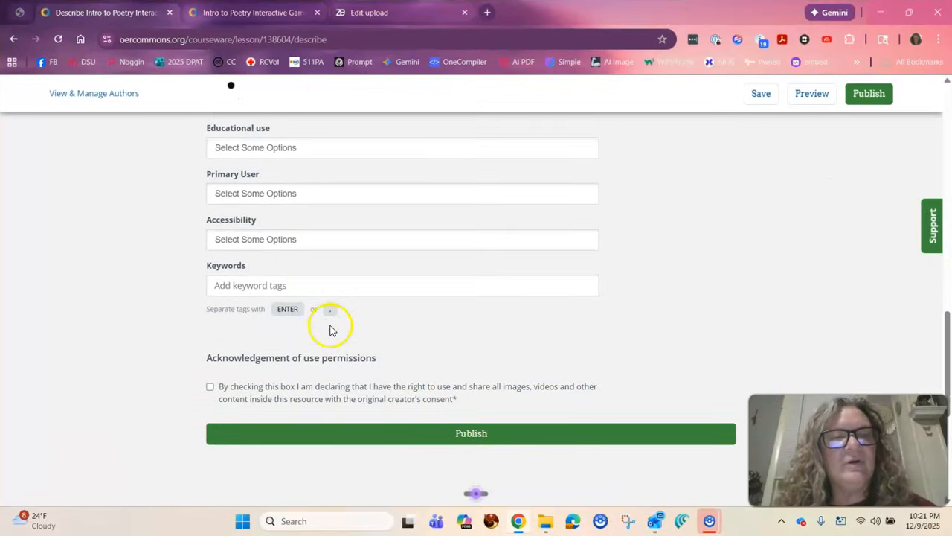
pyautogui.scroll(-1, 331, 330)
pyautogui.click(210, 357)
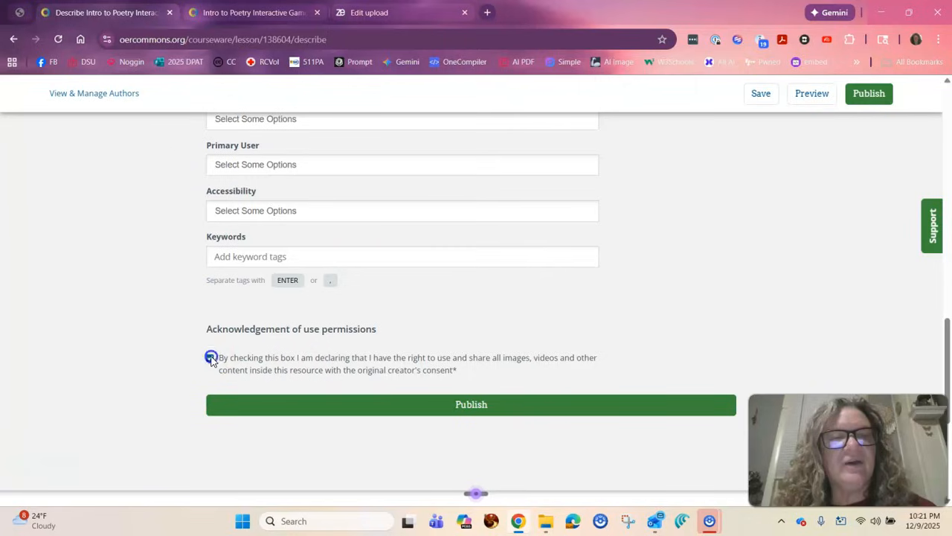
# Publish the described poetry games resource.
pyautogui.scroll(4, 329, 169)
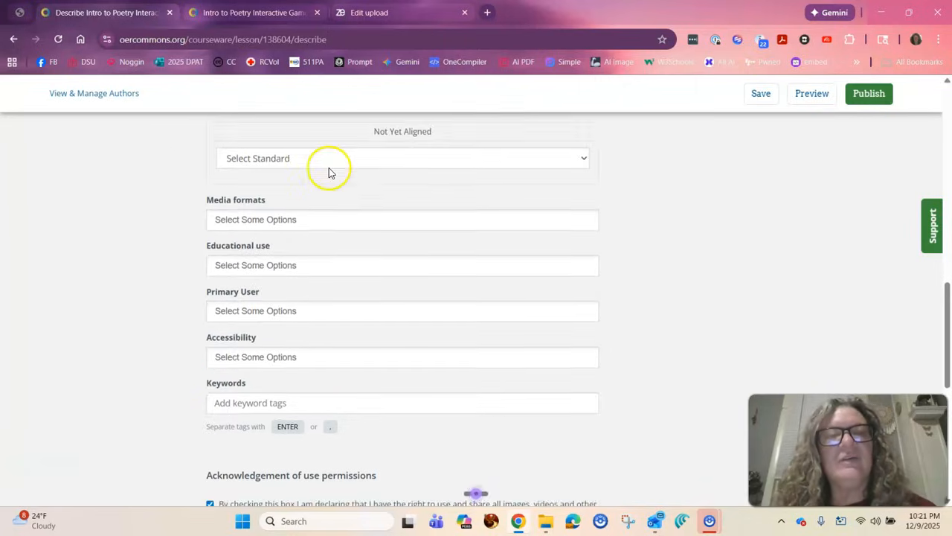
pyautogui.scroll(-3, 330, 171)
pyautogui.click(308, 434)
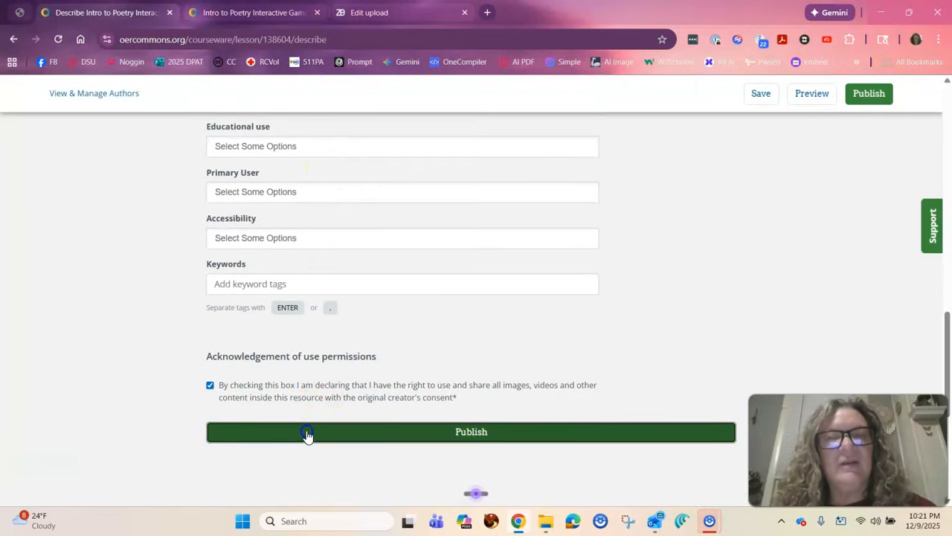